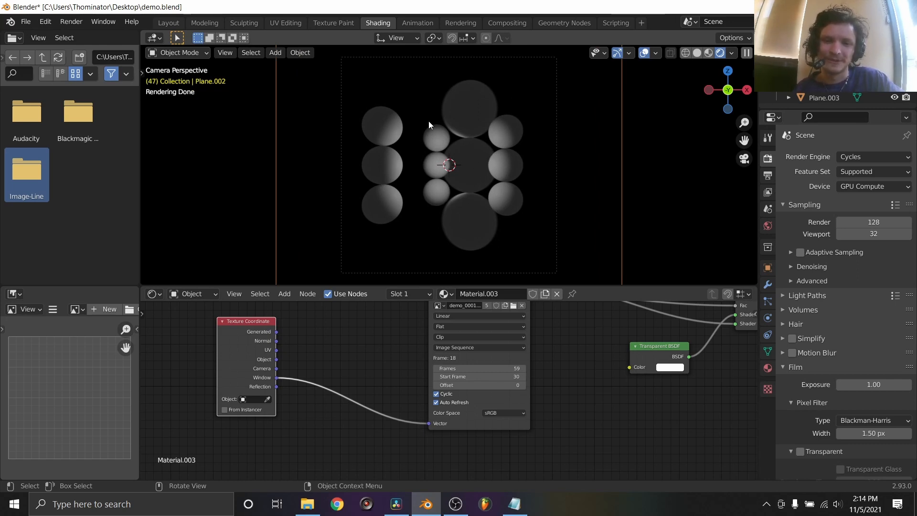
- Examine the demo scene's planes and camera from outside the camera view in solid shading, and briefly play its animation
mouse_move(486, 171)
middle_down()
mouse_move(450, 176)
mouse_move(471, 171)
middle_up()
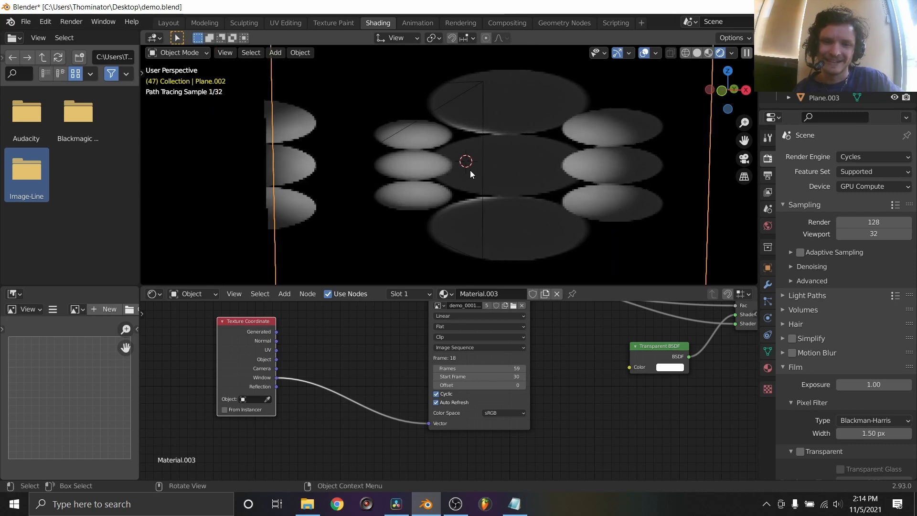
click(696, 53)
scroll(573, 122, down, 5)
middle_drag(507, 144, 417, 177)
key(space)
key(space)
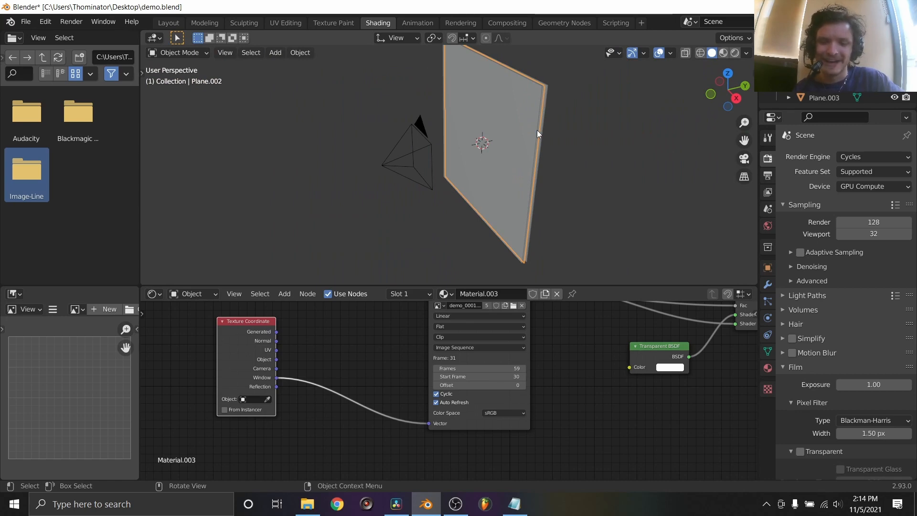
click(455, 504)
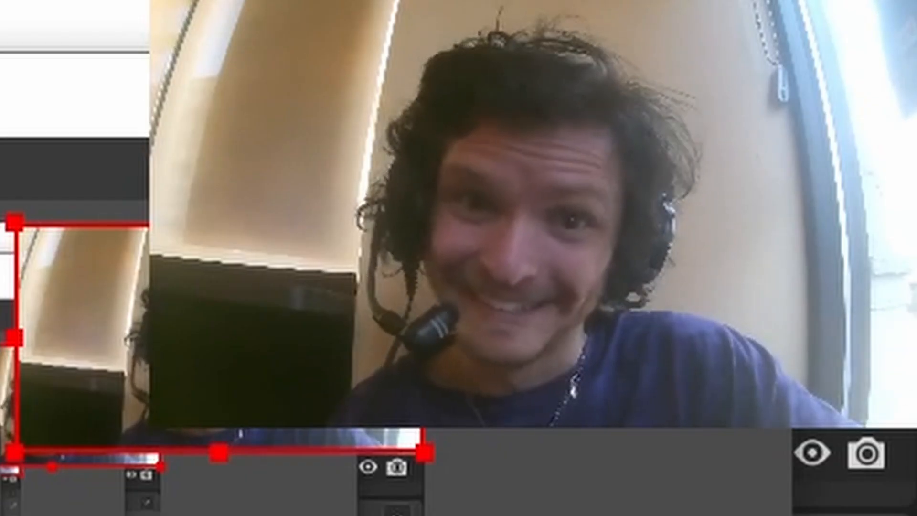
key(alt+Tab)
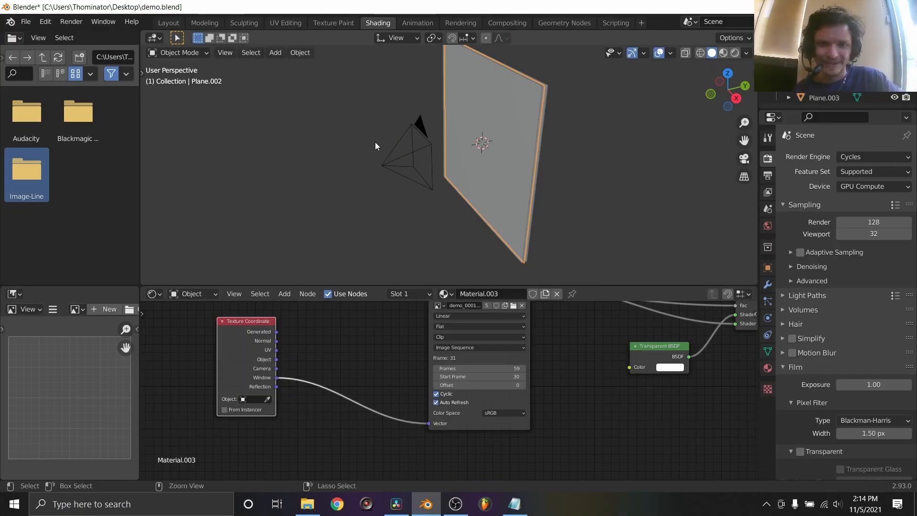
- Start a new General file and delete the default cube and light
key(ctrl+n)
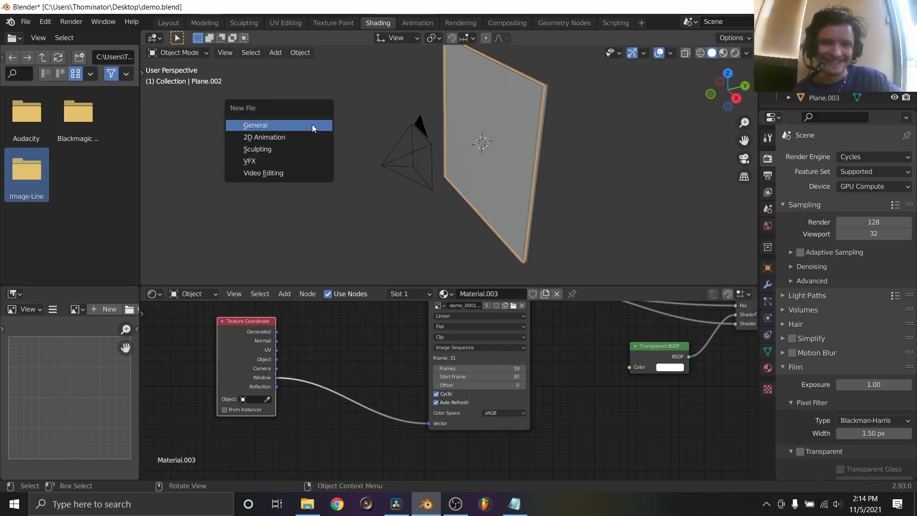
click(311, 125)
click(480, 272)
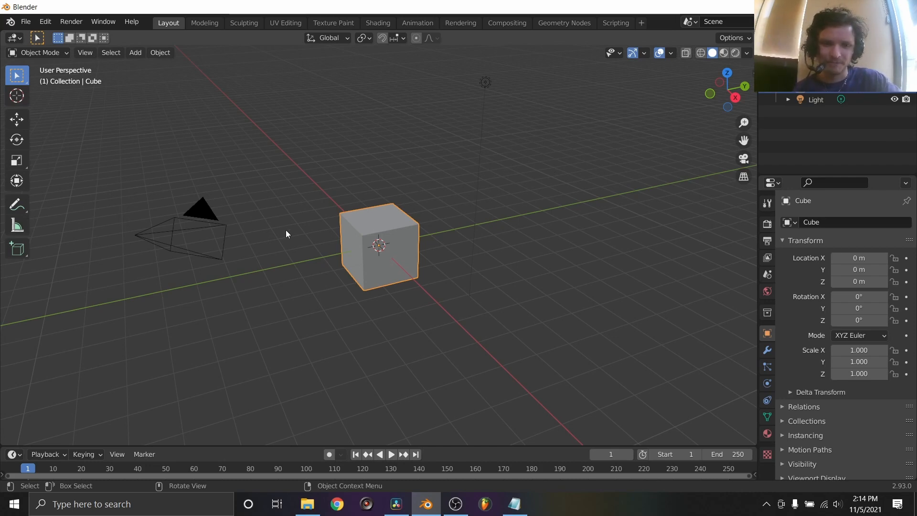
drag(337, 298, 520, 71)
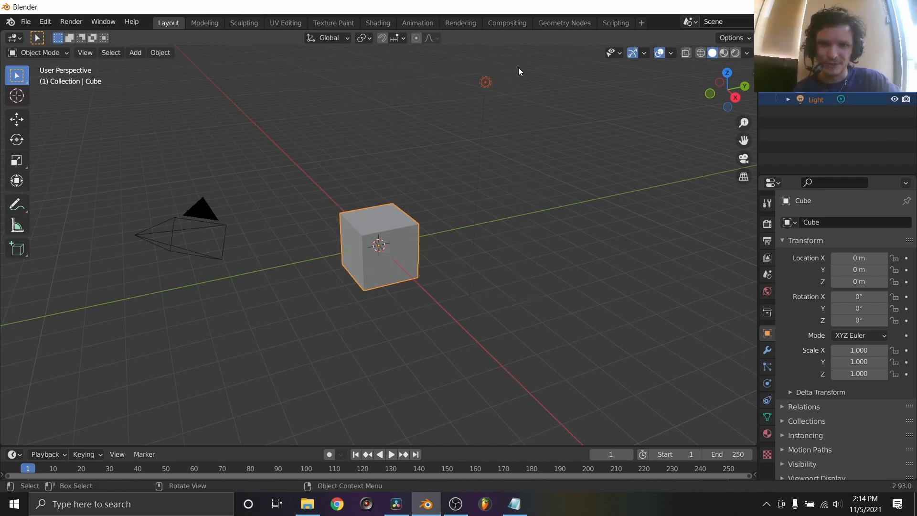
key(x)
click(456, 77)
- Place the camera at X 0, Y about -5.28, Z 0 m with rotation X 90°, Y 0°, Z 0°, and look through it
click(201, 212)
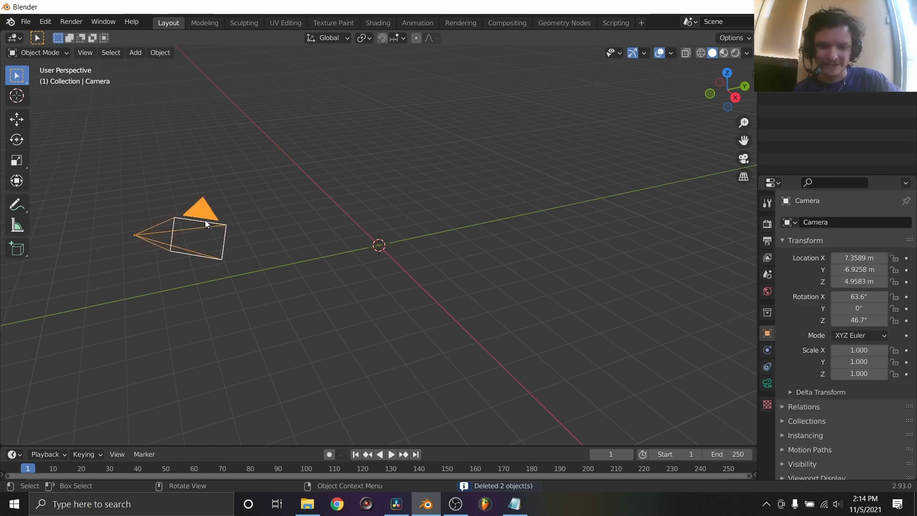
key(n)
drag(669, 97, 670, 120)
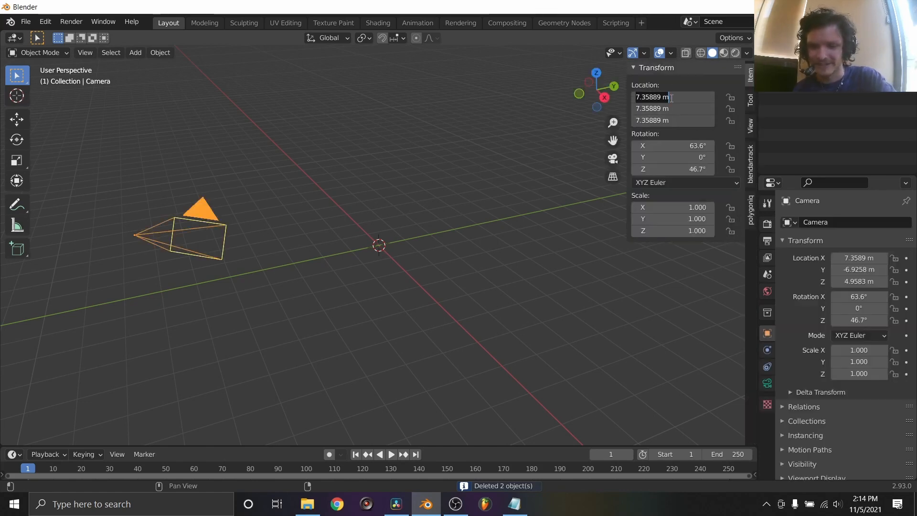
text(0)
key(Return)
key(BackSpace)
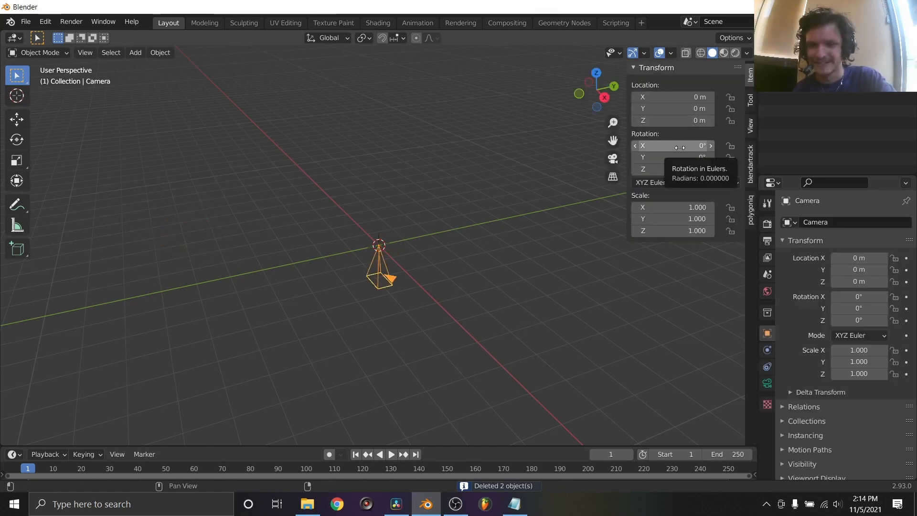
click(680, 147)
key(Return)
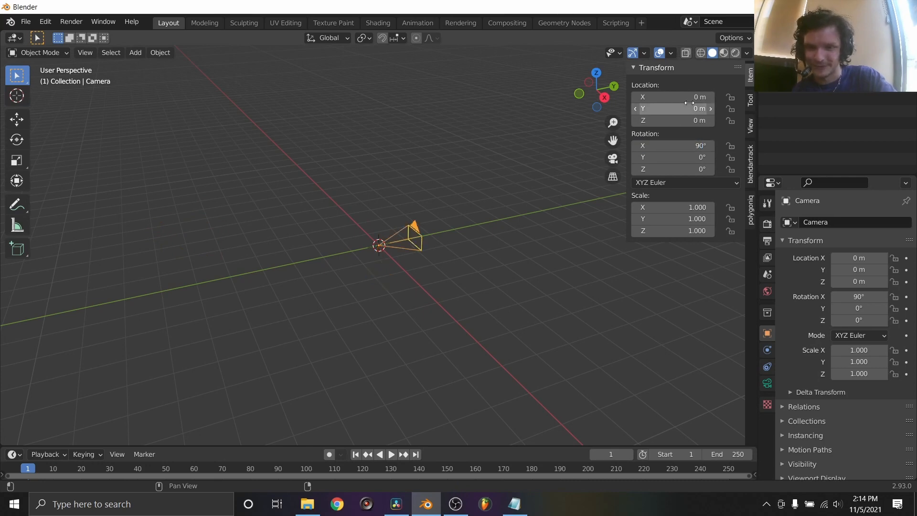
drag(688, 107, 596, 107)
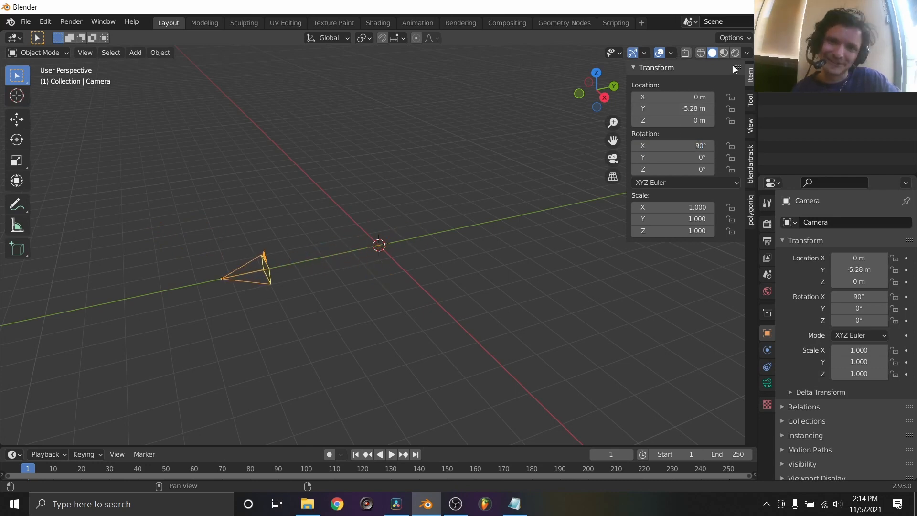
click(612, 160)
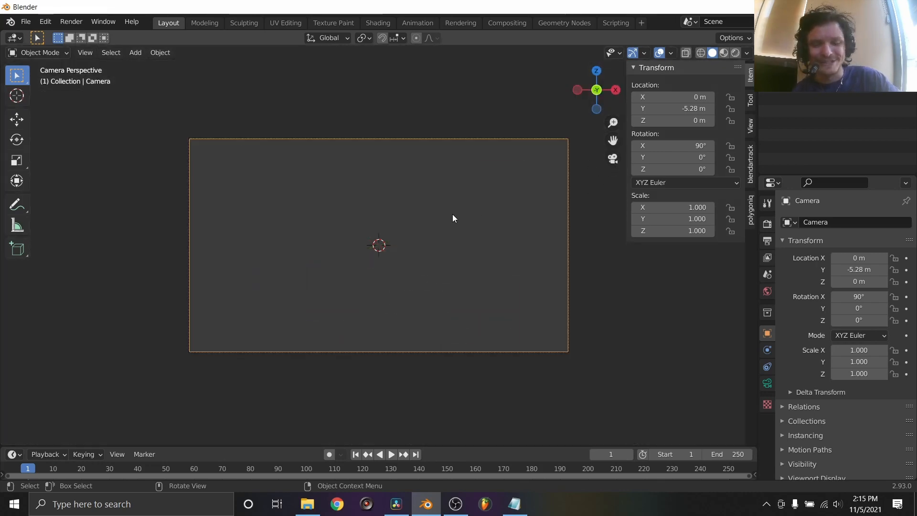
- Add a Bezier circle curve at the world origin
key(shift+a)
mouse_move(351, 207)
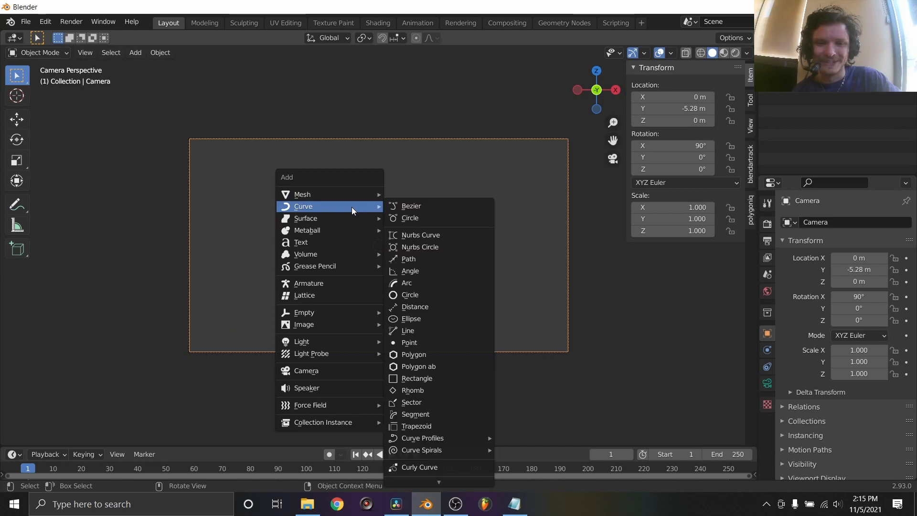
click(407, 218)
middle_drag(382, 253, 393, 215)
click(614, 158)
- Add a UV sphere mesh at the world origin
key(shift+a)
mouse_move(360, 137)
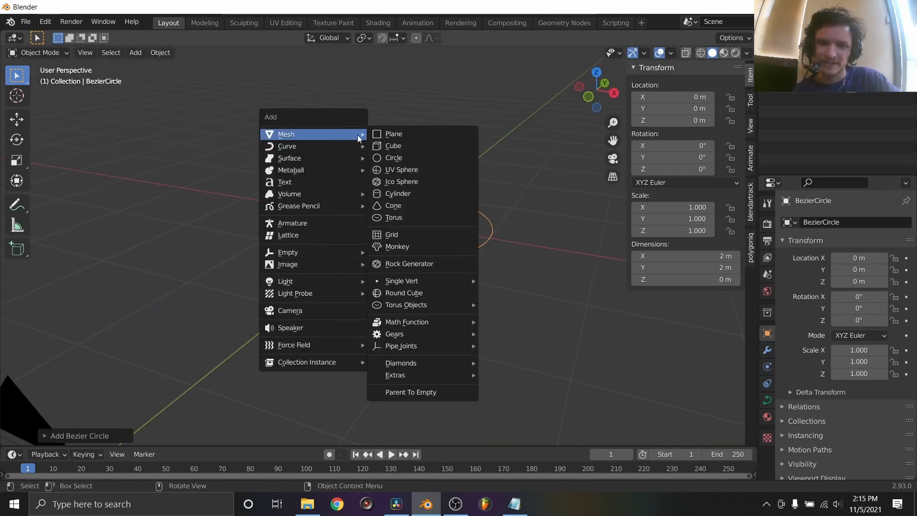
click(402, 170)
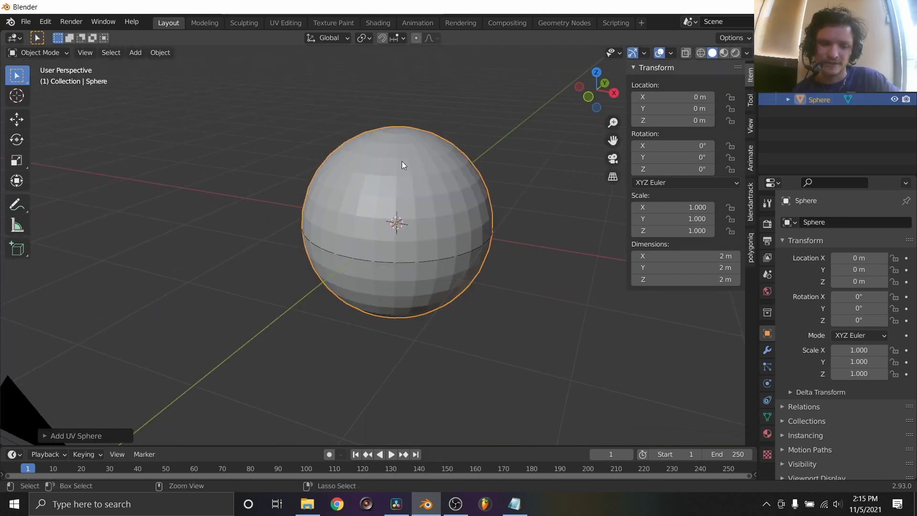
- Give the sphere a Subdivision modifier with viewport level 1 and shade it smooth
key(ctrl+1)
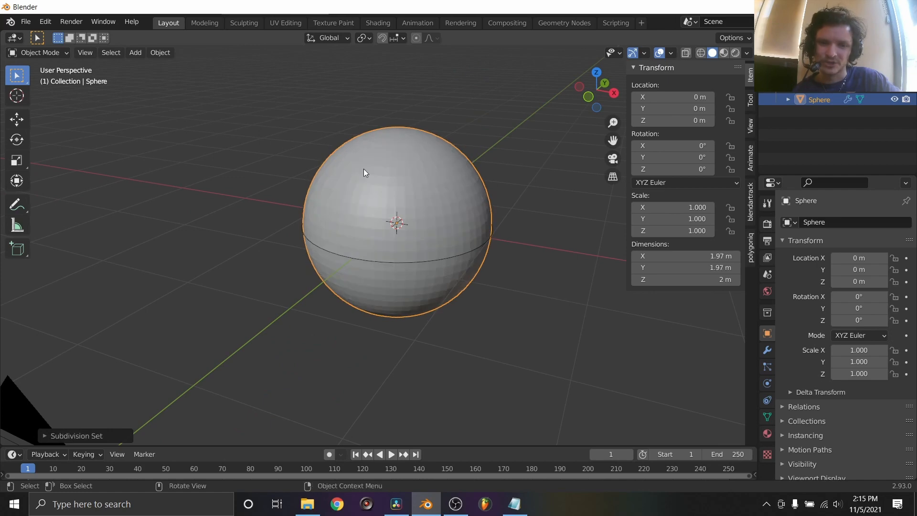
click(767, 350)
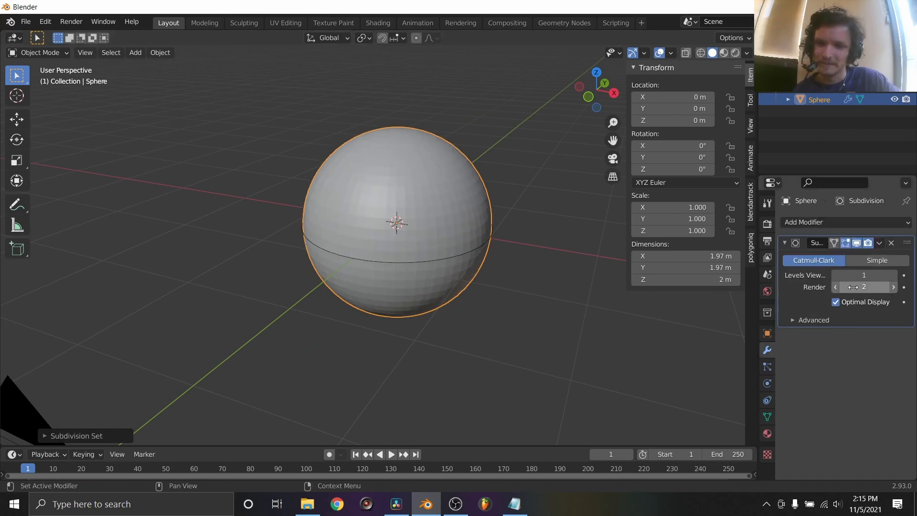
right_click(403, 202)
click(402, 202)
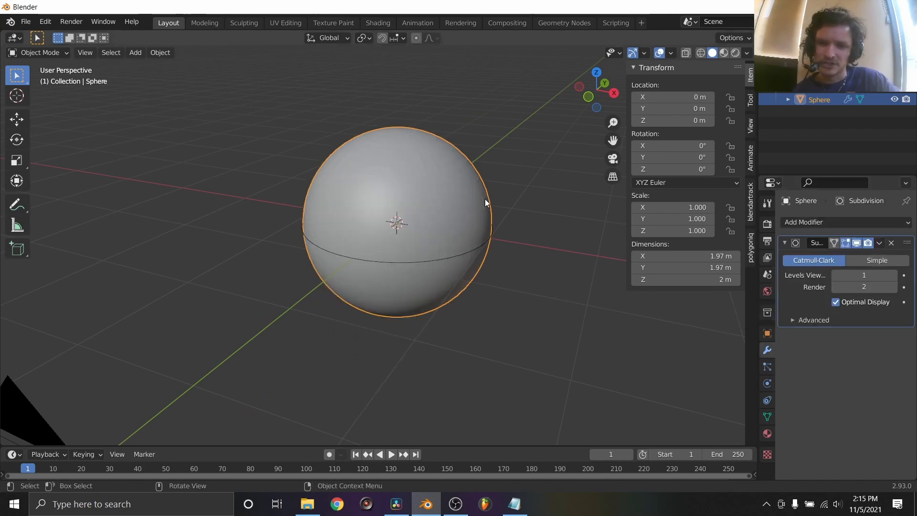
- Add an Array modifier to the sphere with a count of 3 and relative offset X 0, Y 0, Z 1
click(850, 225)
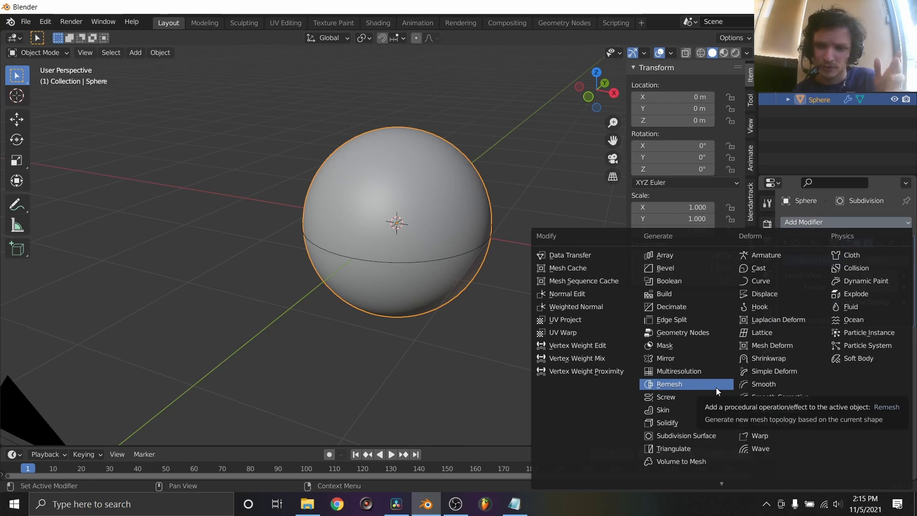
click(667, 255)
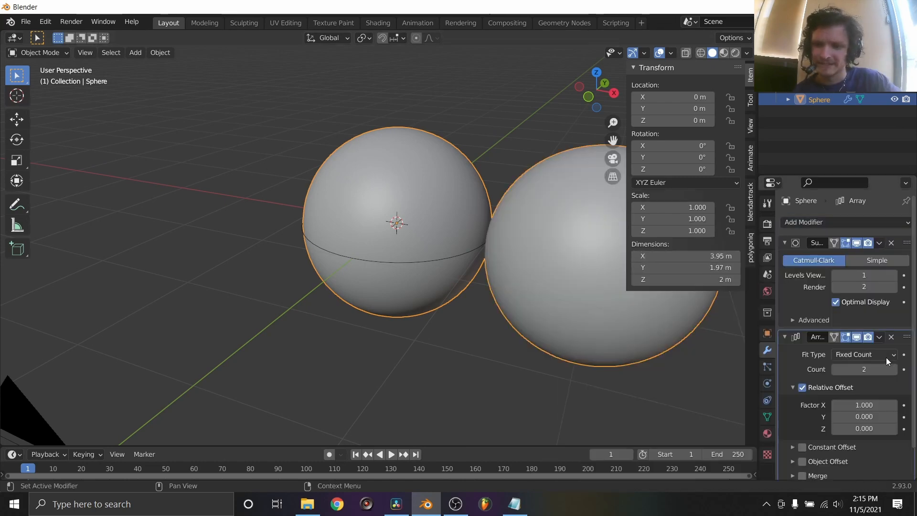
click(891, 369)
click(863, 405)
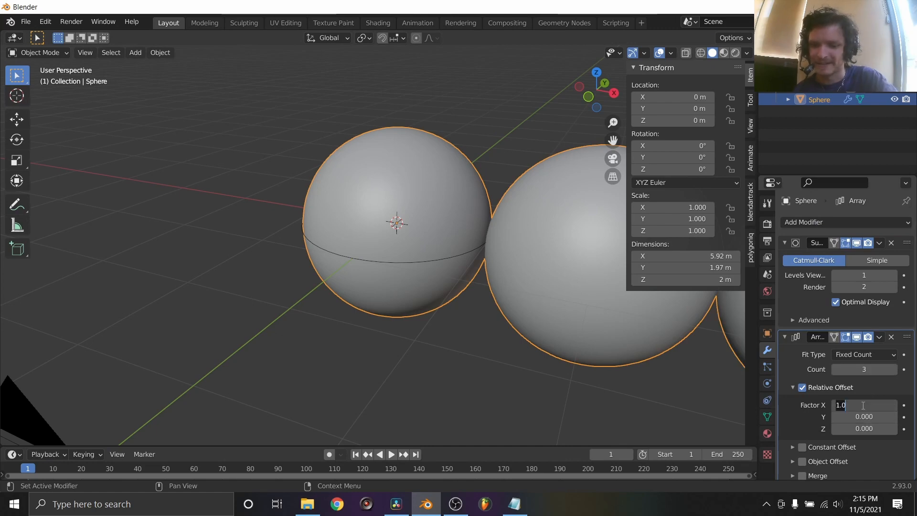
text(0)
key(Tab)
key(Tab)
text(1)
key(Return)
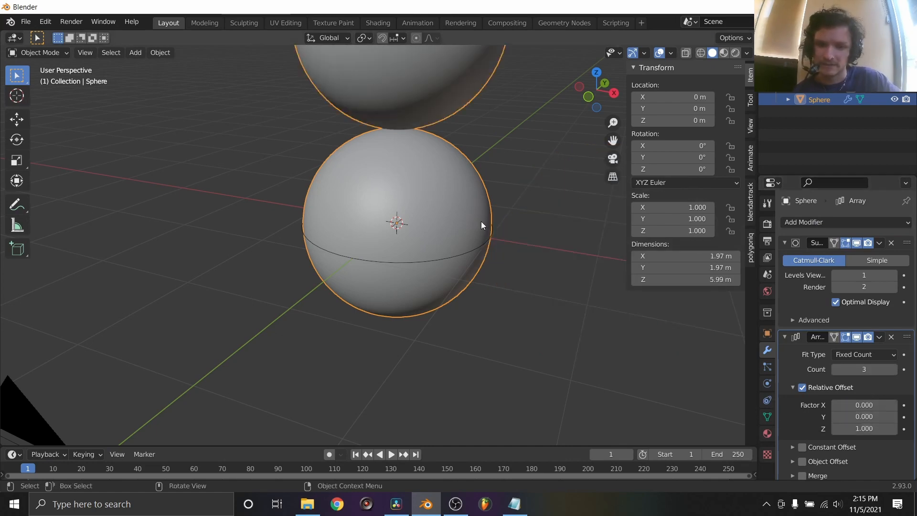
- Apply the sphere's Subdivision and Array modifiers
scroll(408, 59, down, 3)
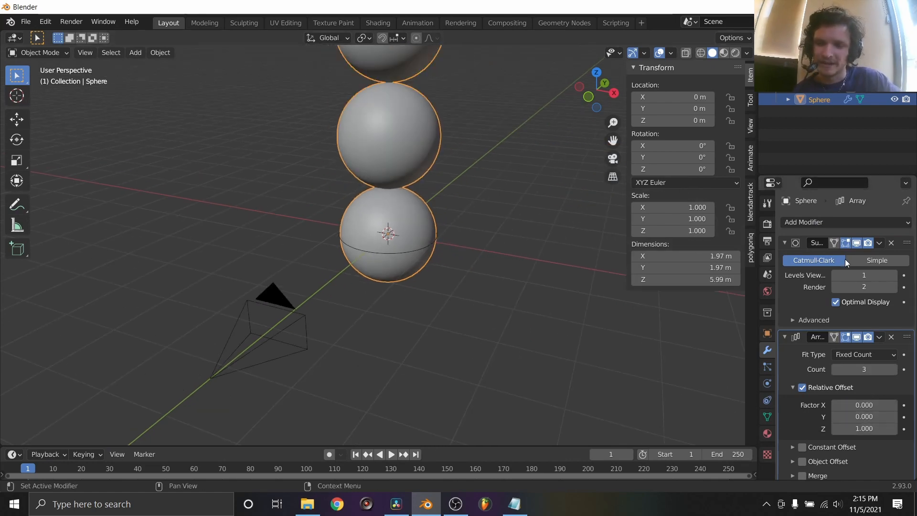
key(ctrl+a)
key(ctrl+a)
- Move the whole sphere stack's geometry -2 m along Z in Edit Mode so the middle sphere sits on the origin
key(Tab)
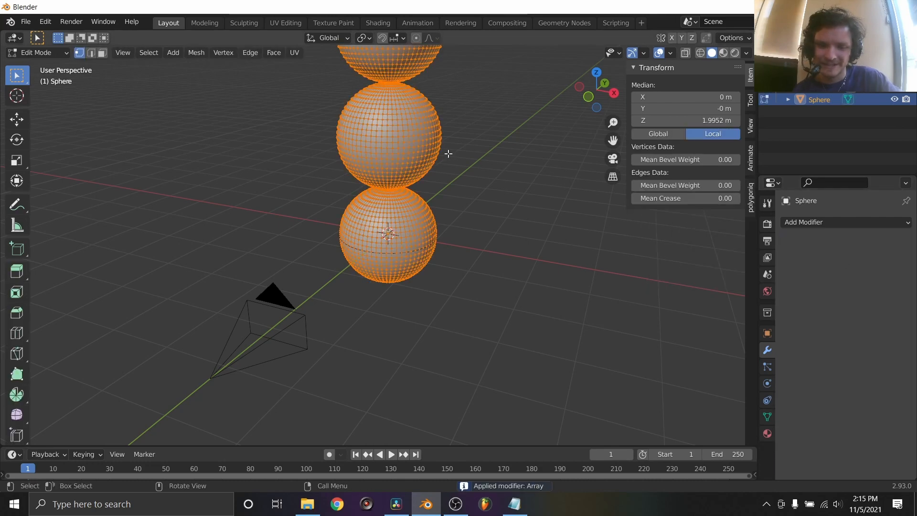
text(gz-2)
key(Return)
key(Tab)
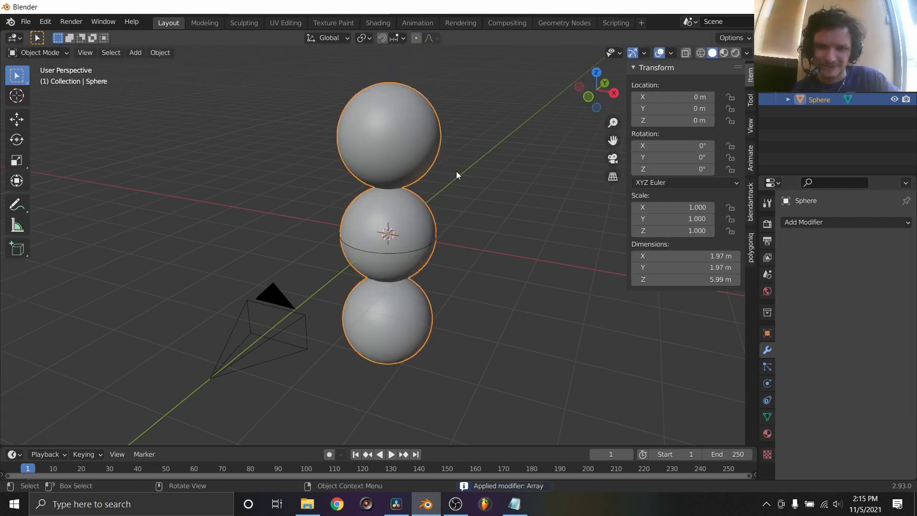
- Scale the sphere stack down uniformly to about 0.24
key(s)
click(424, 219)
scroll(424, 216, up, 4)
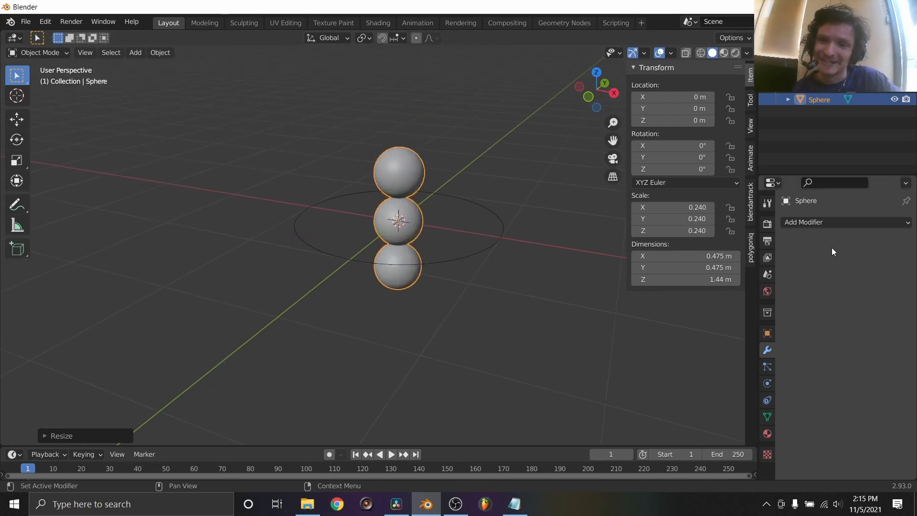
- Add a Follow Path constraint targeting BezierCircle to the sphere stack, try out its offset and reset it to 0
click(823, 224)
click(823, 225)
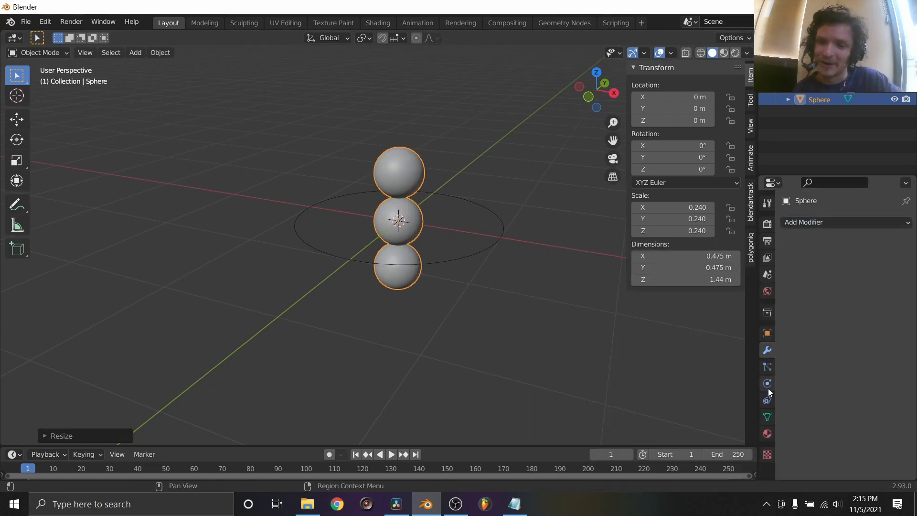
click(767, 400)
click(835, 221)
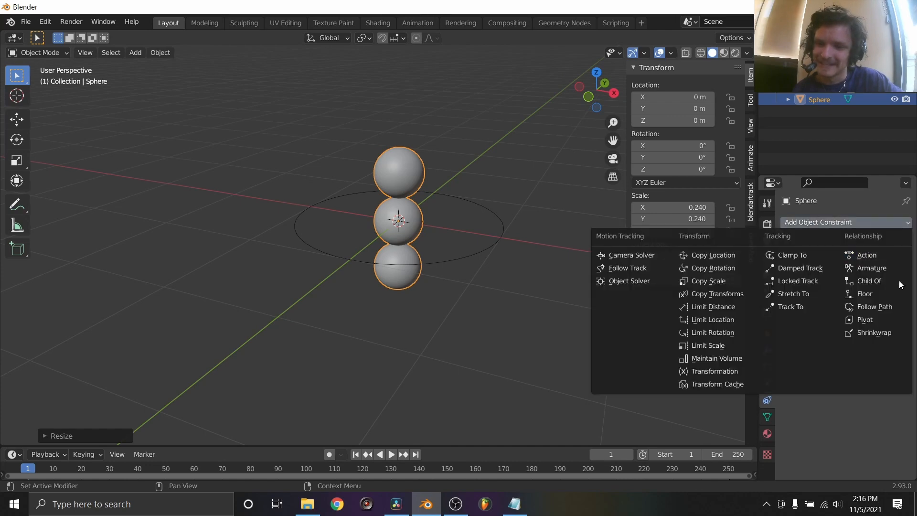
click(880, 307)
click(865, 260)
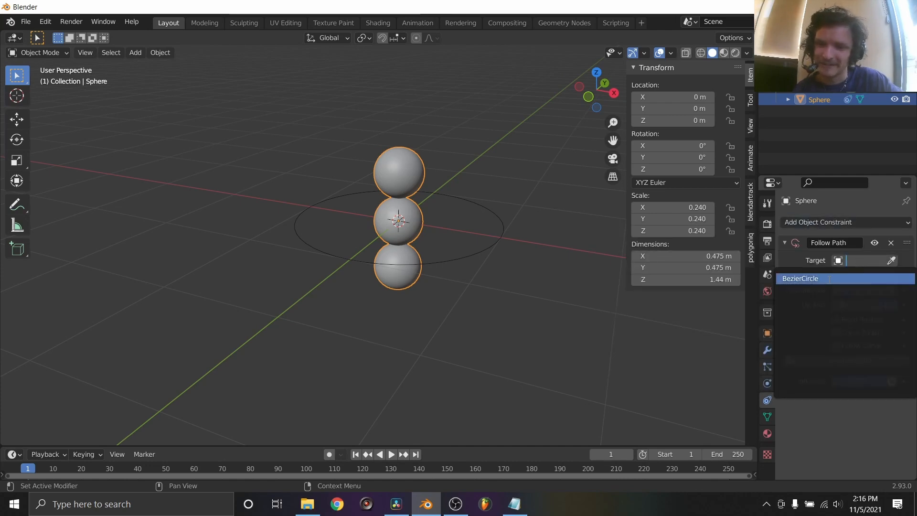
click(811, 280)
mouse_move(864, 275)
mouse_down()
mouse_move(883, 275)
mouse_move(854, 273)
mouse_up()
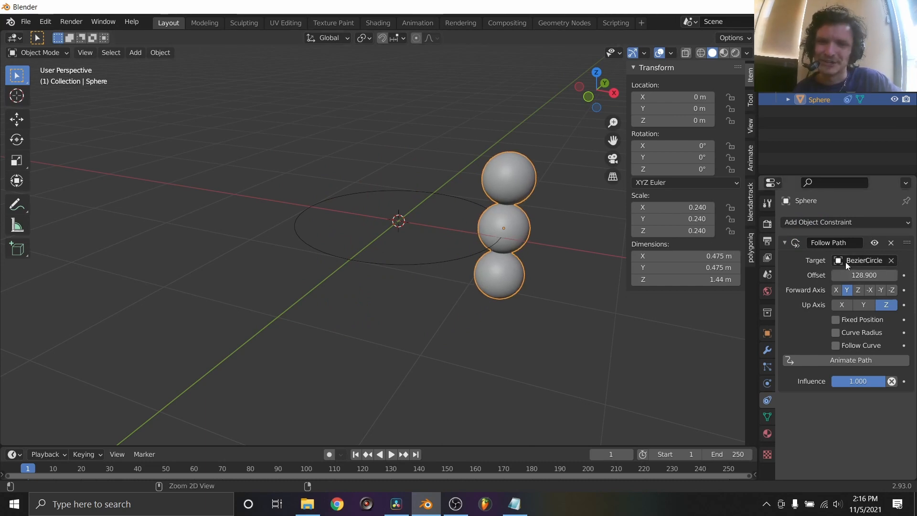
key(BackSpace)
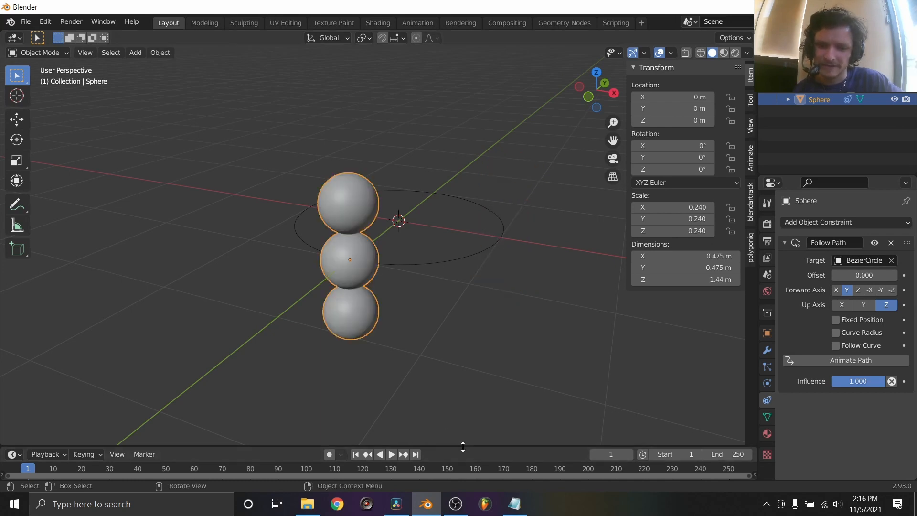
- Enlarge the timeline area and set the animation's end frame to 60
drag(459, 446, 539, 396)
click(730, 404)
text(6)
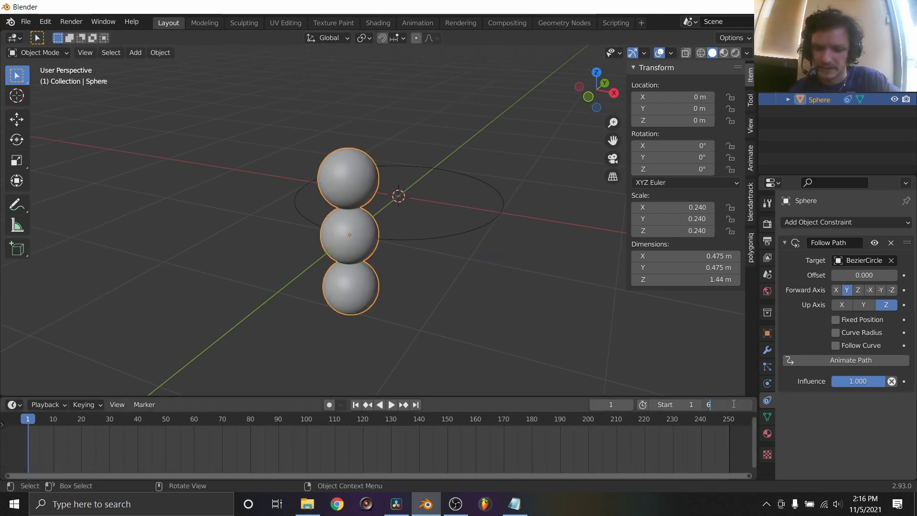
text(0)
key(Return)
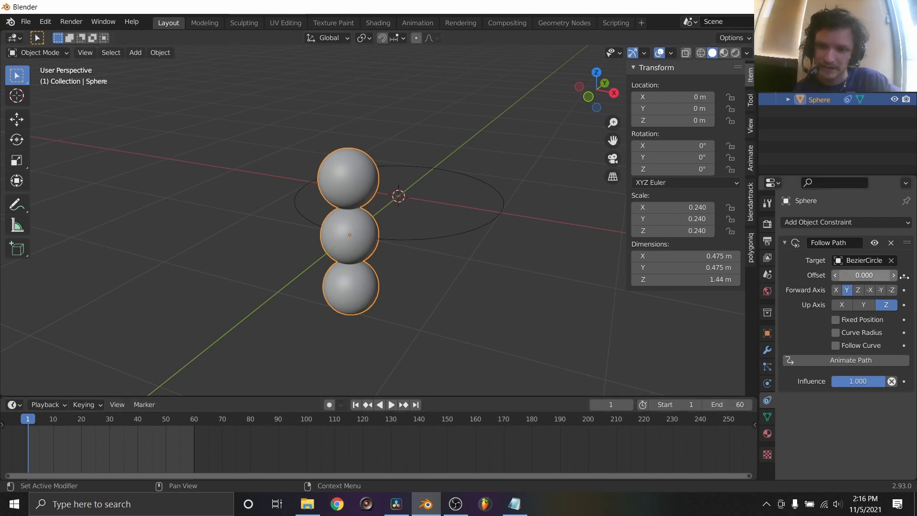
- Keyframe the Follow Path offset of 0 at frame 1
key(i)
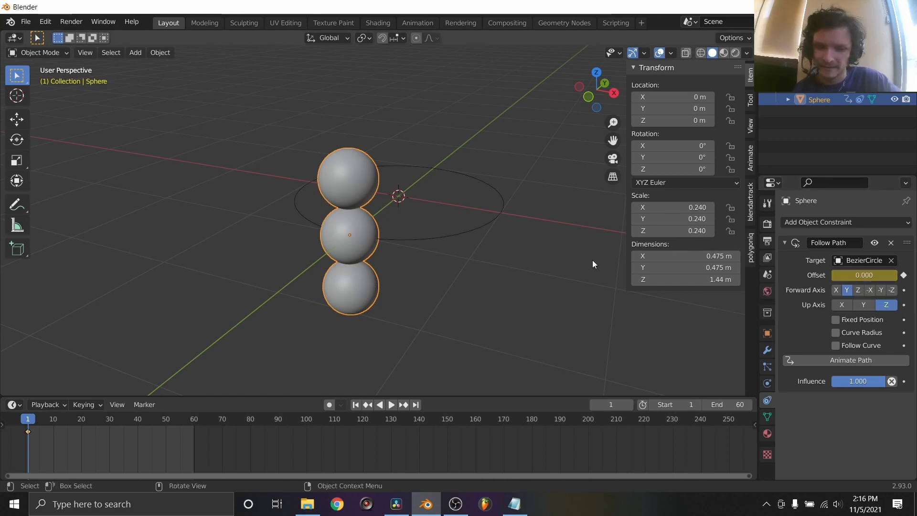
- Keyframe the Follow Path offset of 100 at frame 60
key(shift+Right)
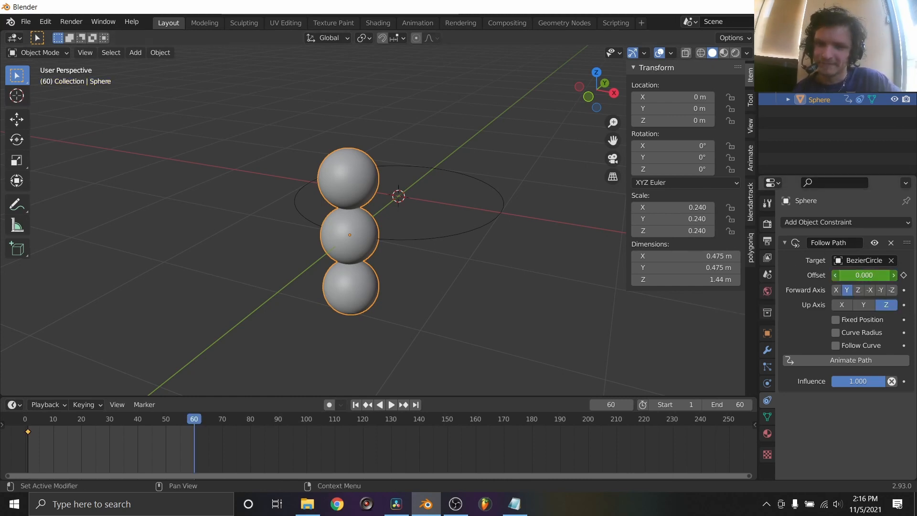
drag(864, 275, 915, 275)
click(871, 275)
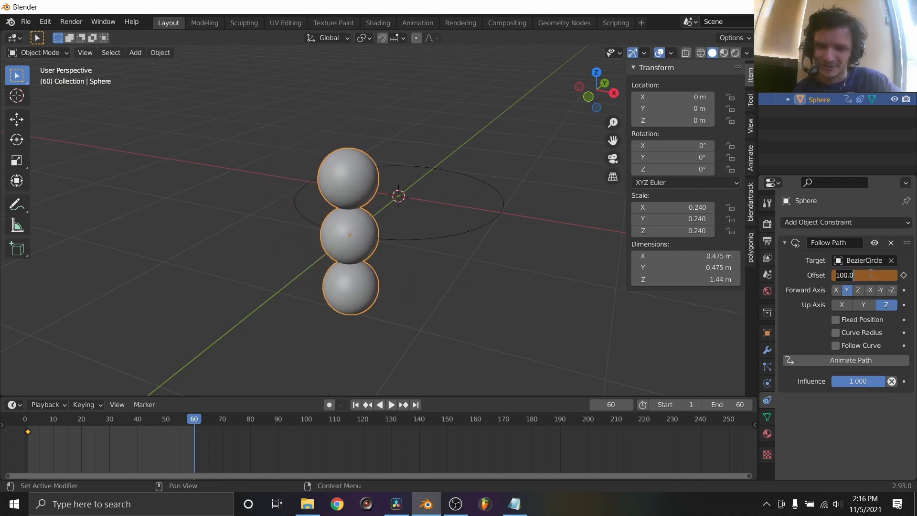
key(Return)
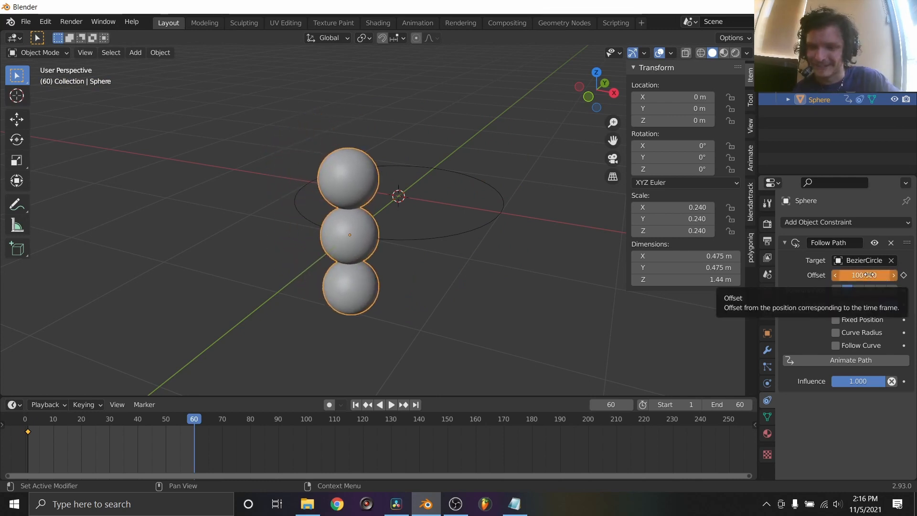
key(i)
- Play back the animation briefly and set the offset keyframes' interpolation to Linear
key(space)
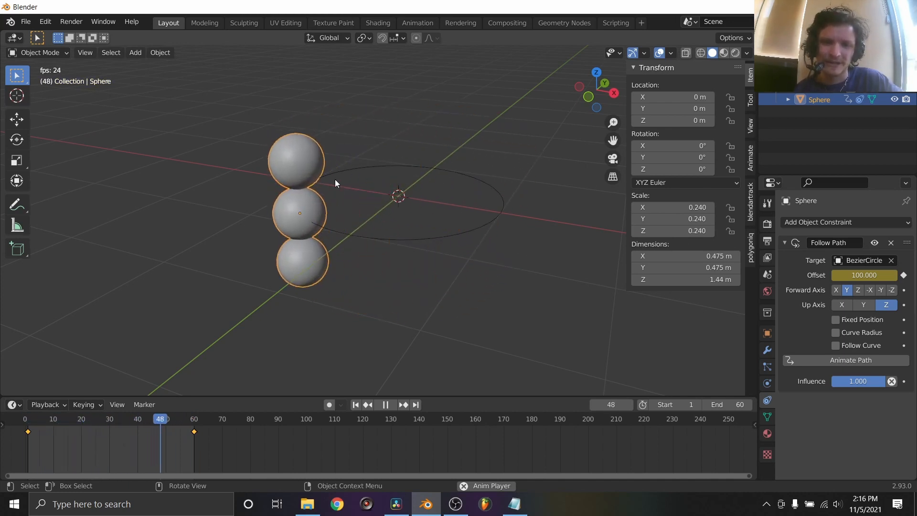
key(space)
key(t)
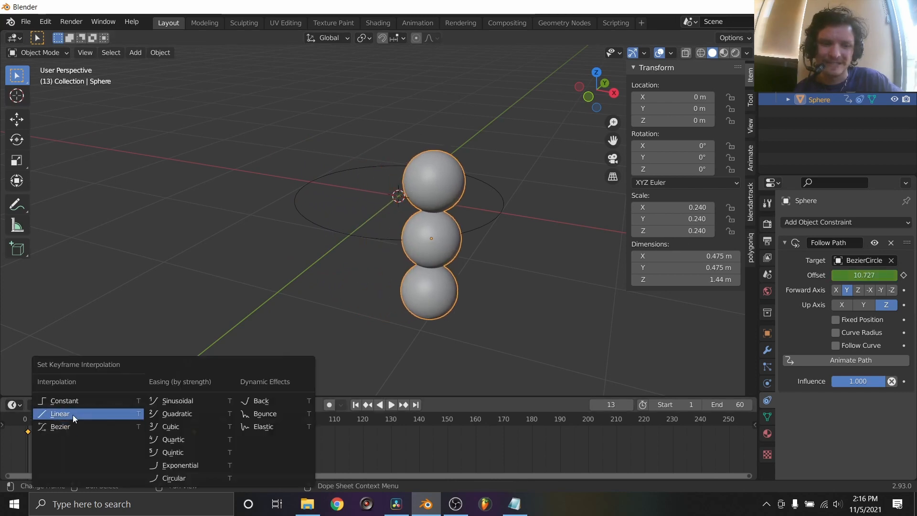
click(72, 414)
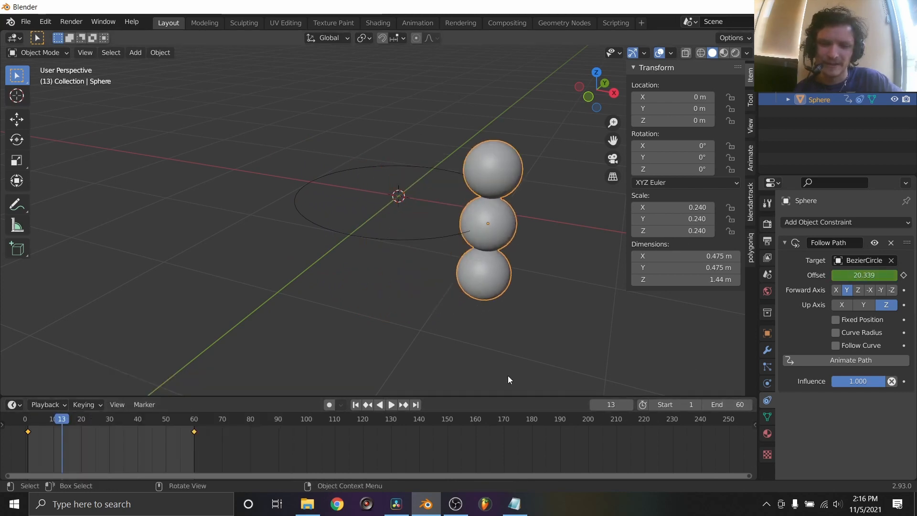
- Return to frame 1, set the animation's end frame to 59 and play back the loop
key(shift+Left)
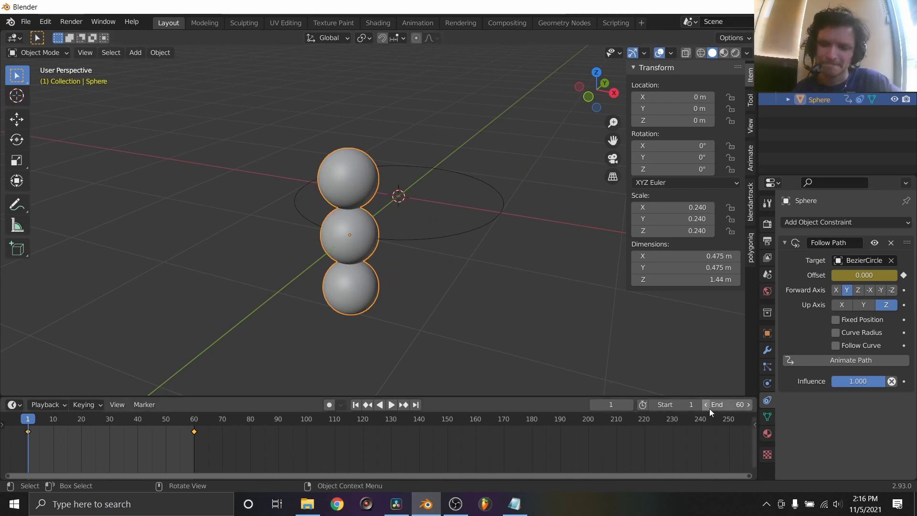
click(728, 405)
text(59)
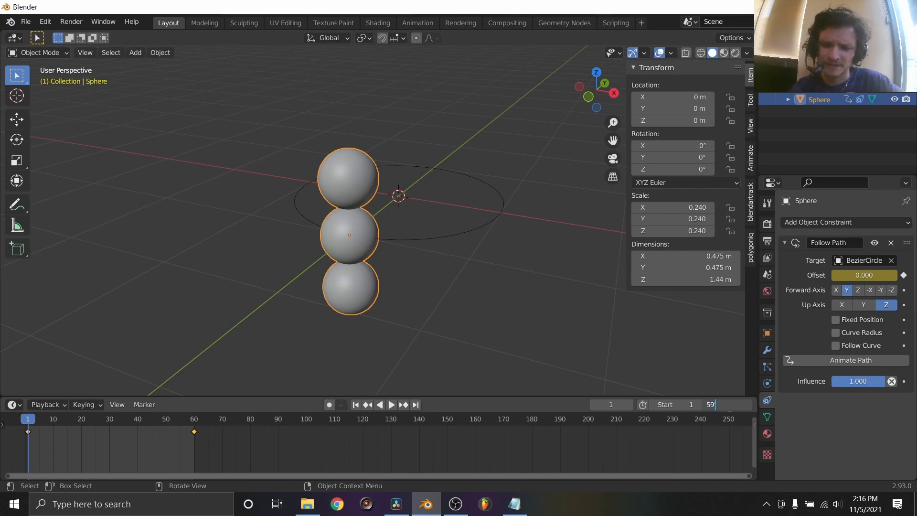
key(Return)
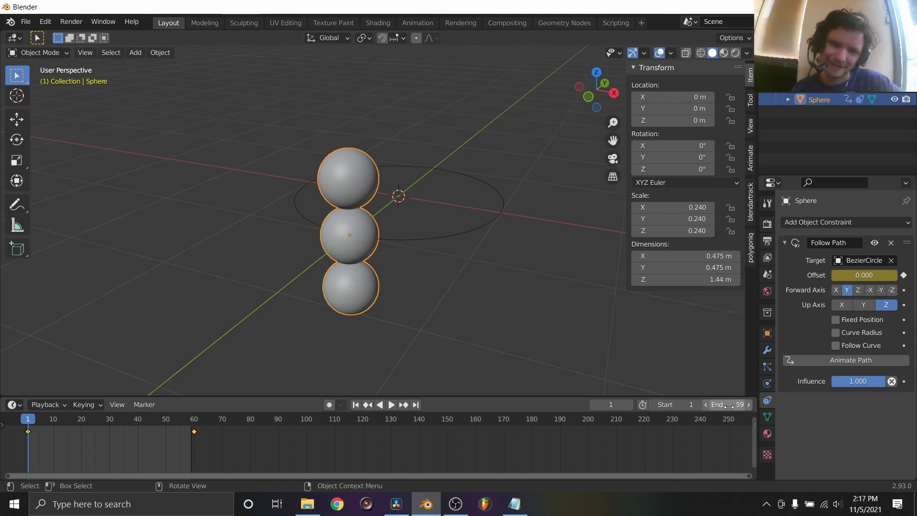
key(space)
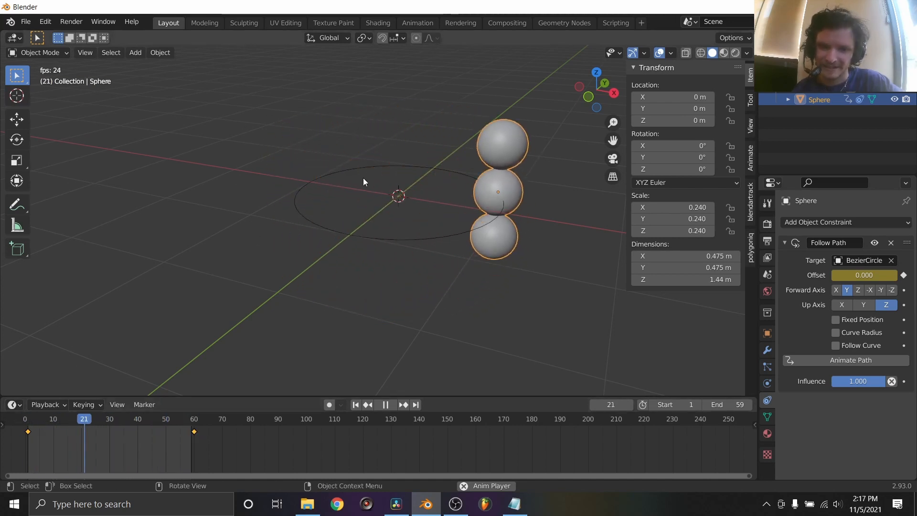
key(space)
- Look through the camera, select it and set the output resolution to 1000 × 1000 px
click(612, 158)
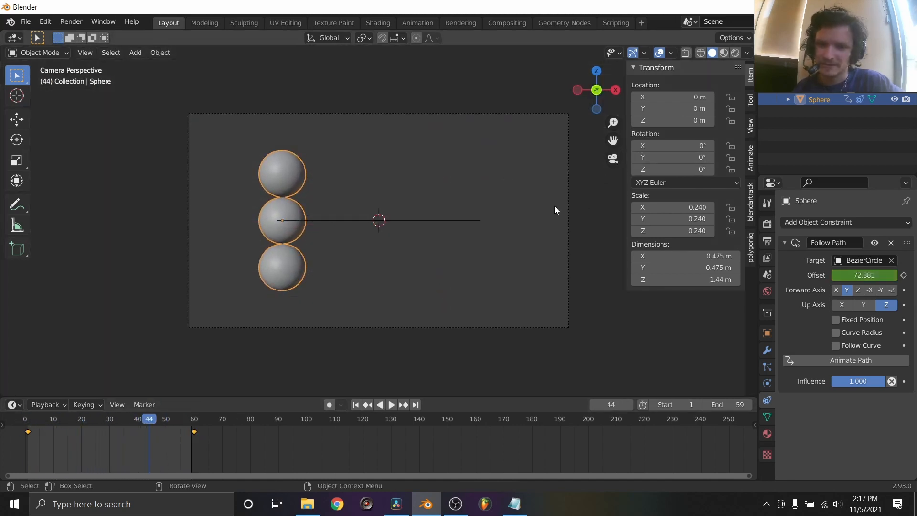
click(568, 206)
click(766, 241)
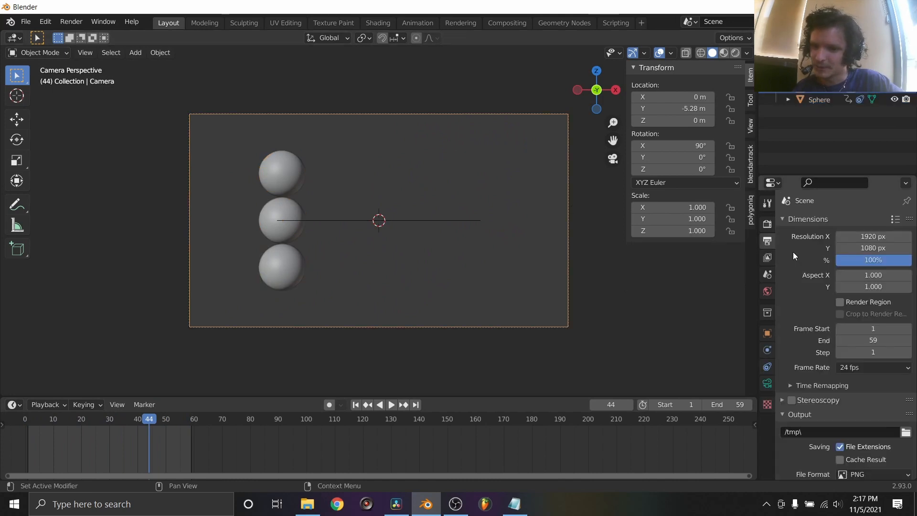
click(879, 253)
text(1000)
key(Return)
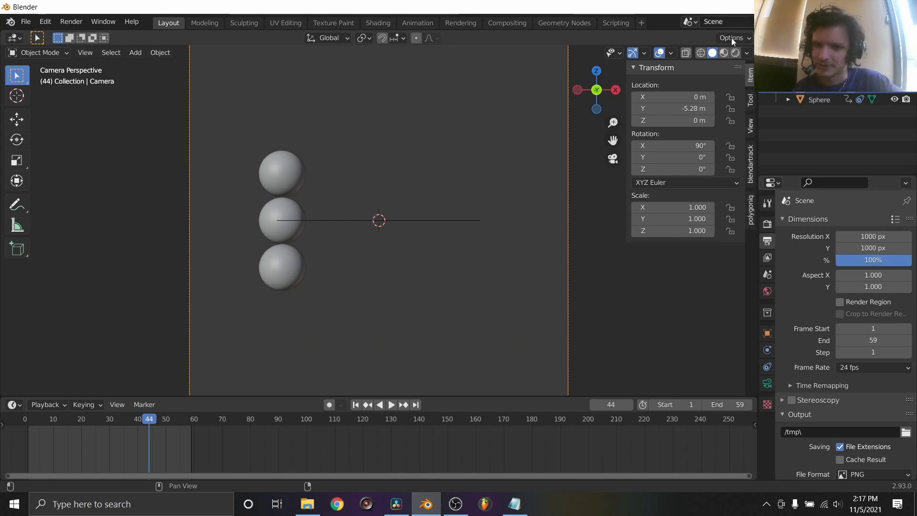
- Set the camera's focal length to 25 mm
click(767, 383)
click(867, 277)
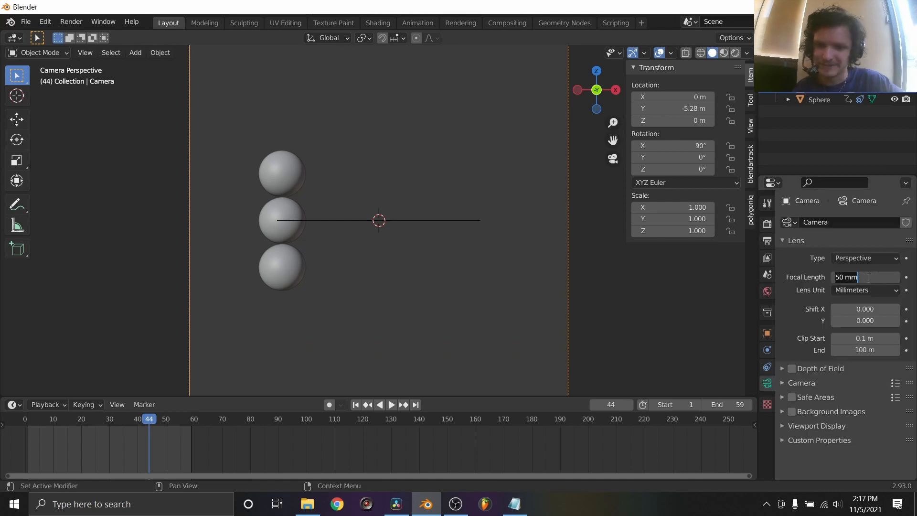
text(25)
key(Return)
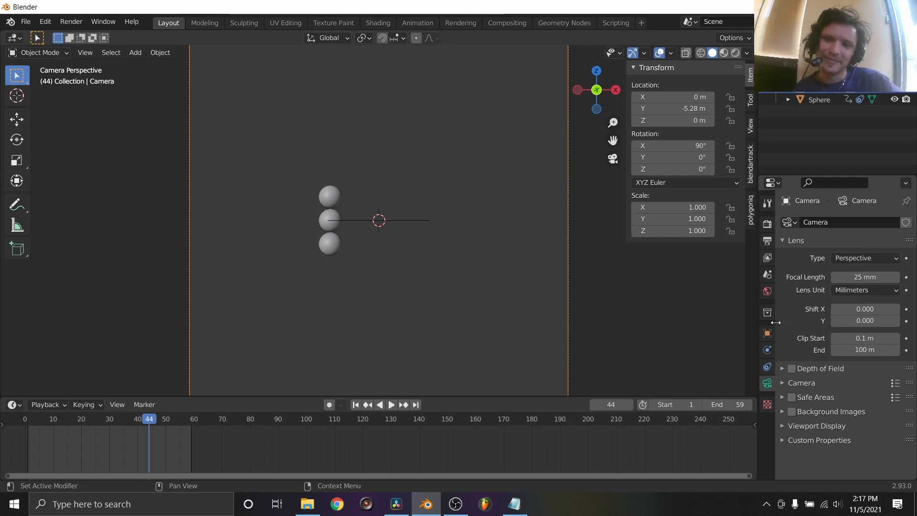
- Set the scene's output frame rate to 30 fps
click(767, 240)
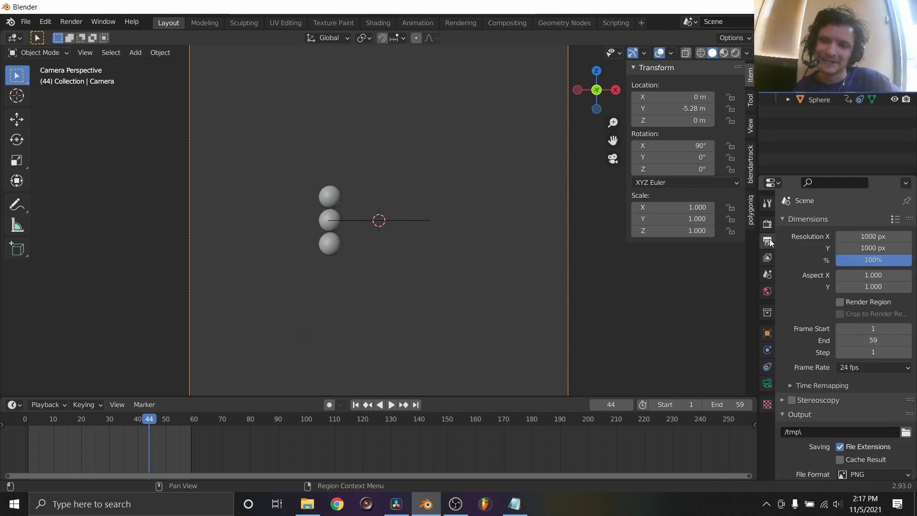
click(862, 369)
click(848, 283)
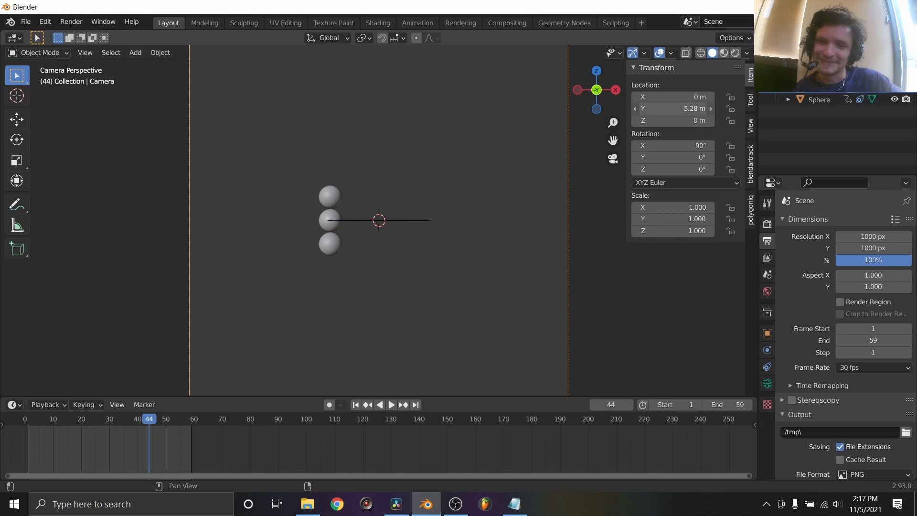
- Move the camera closer along Y to about -2.34 m, checking the framing of the circling spheres during playback
mouse_move(670, 109)
mouse_down()
mouse_move(688, 110)
mouse_move(671, 112)
mouse_up()
scroll(506, 176, down, 1)
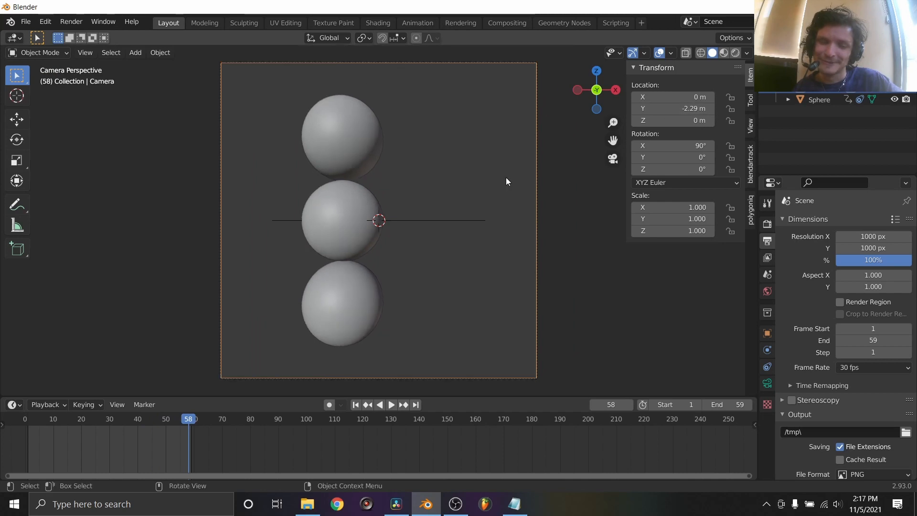
key(space)
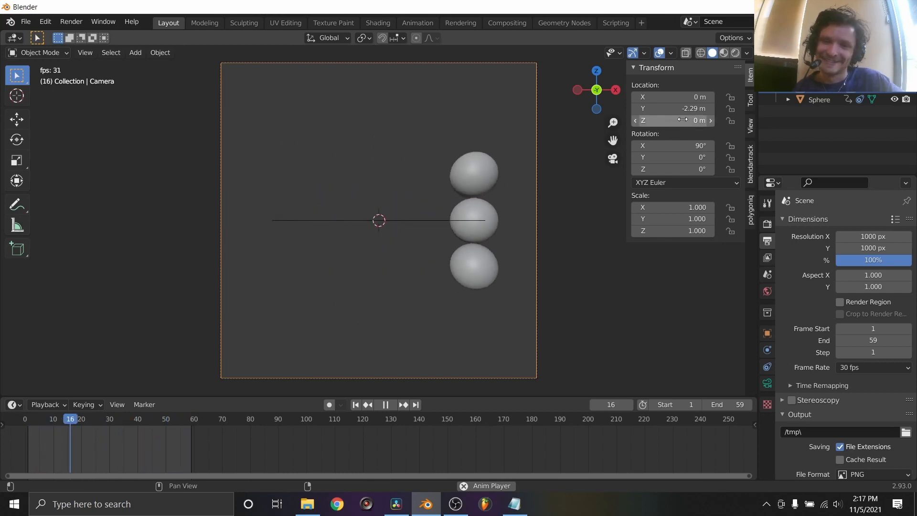
drag(675, 110, 670, 110)
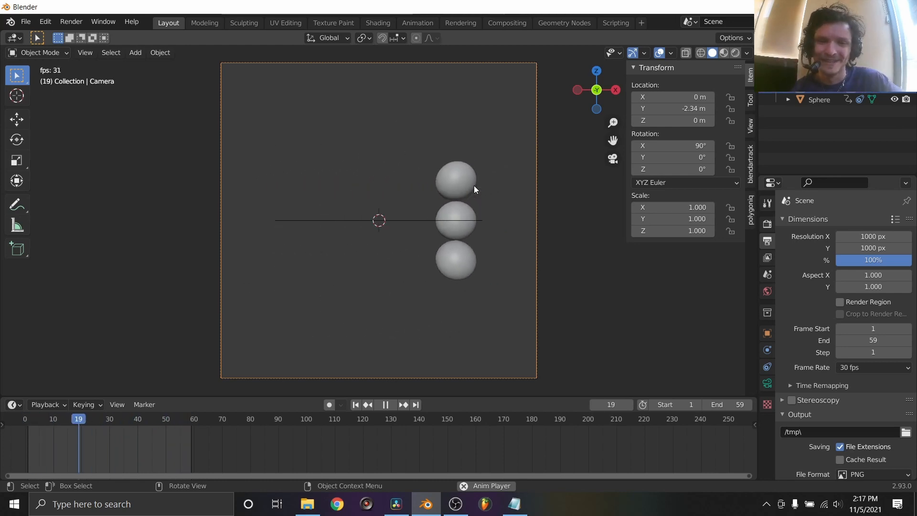
key(space)
- Switch the viewport to rendered shading, add a point light at the world origin and start playback
click(734, 56)
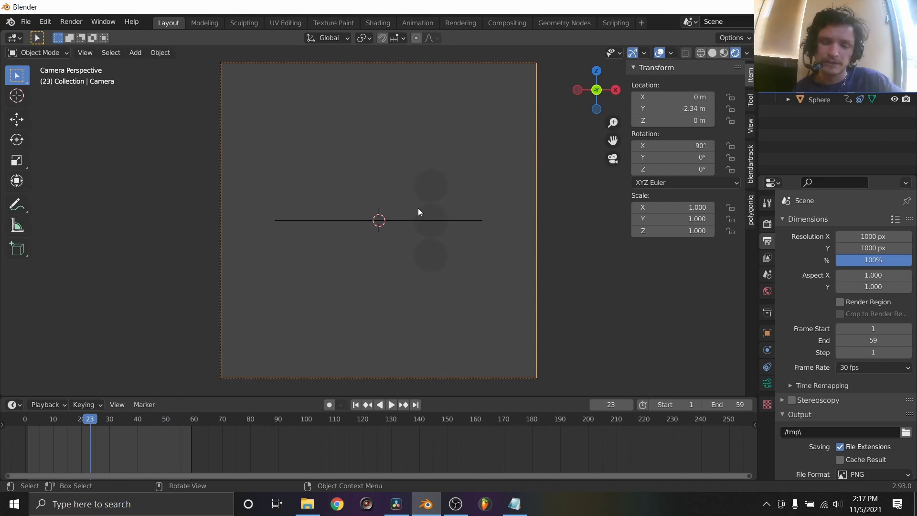
key(shift+a)
mouse_move(333, 167)
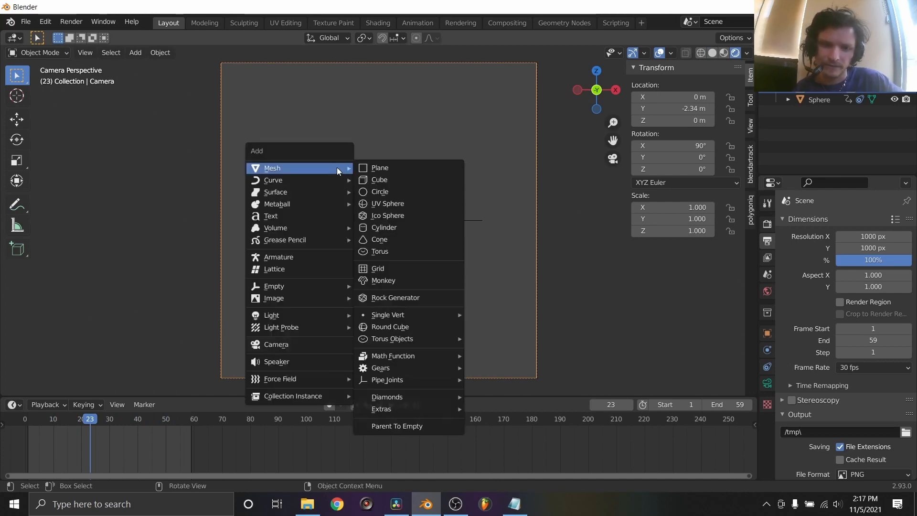
mouse_move(293, 317)
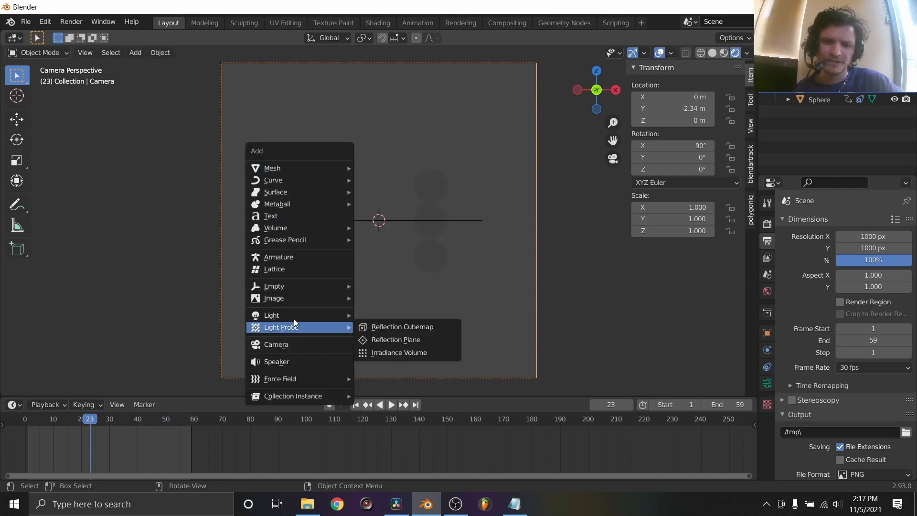
click(426, 316)
key(space)
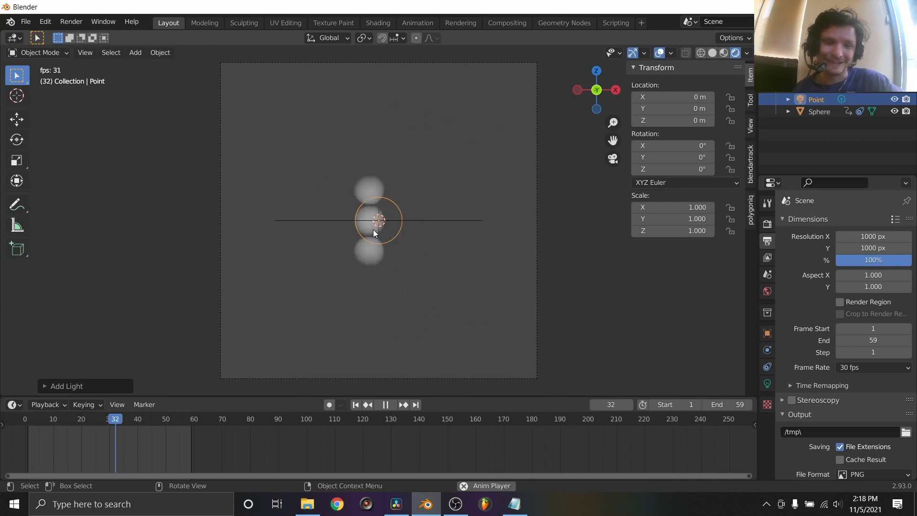
- Enable a transparent film background in the render settings and stop the playback
click(769, 223)
scroll(804, 432, down, 2)
click(795, 423)
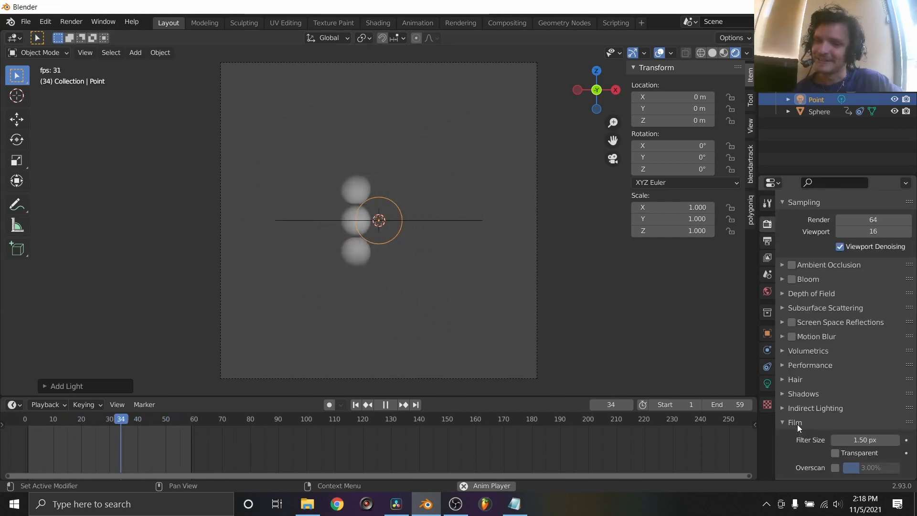
scroll(834, 435, down, 2)
click(835, 415)
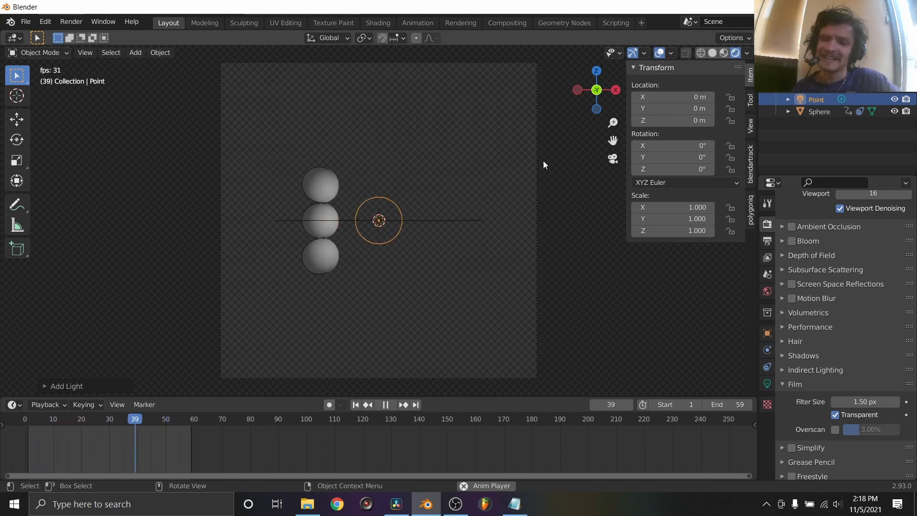
key(space)
- Enable motion blur with 6 steps and a shutter of 0.25
click(791, 298)
click(817, 299)
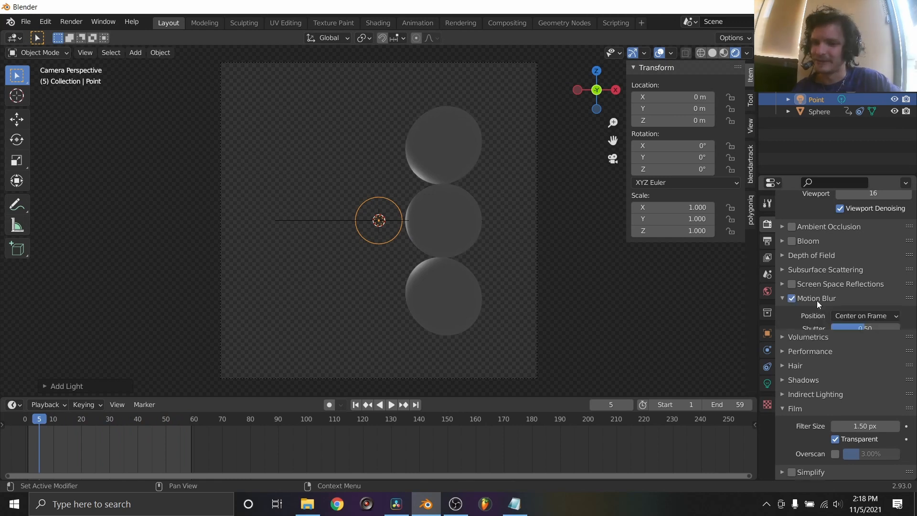
click(864, 371)
text(6)
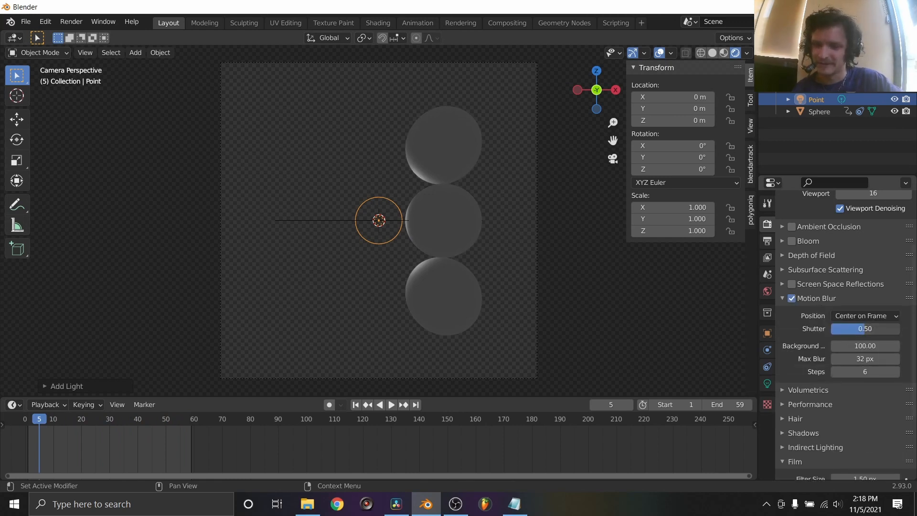
click(862, 328)
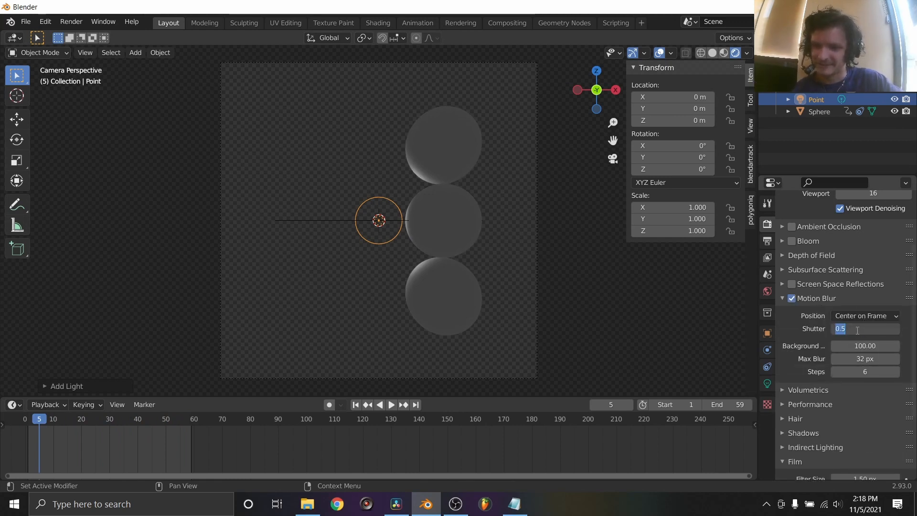
text(.25)
key(Return)
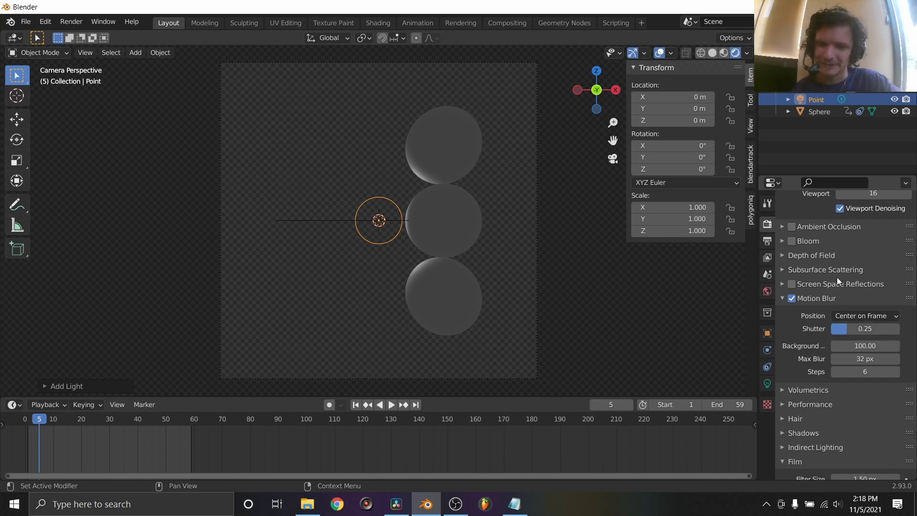
- Browse for the render output location and create a folder named idontwanttoberecording on the Desktop
click(766, 240)
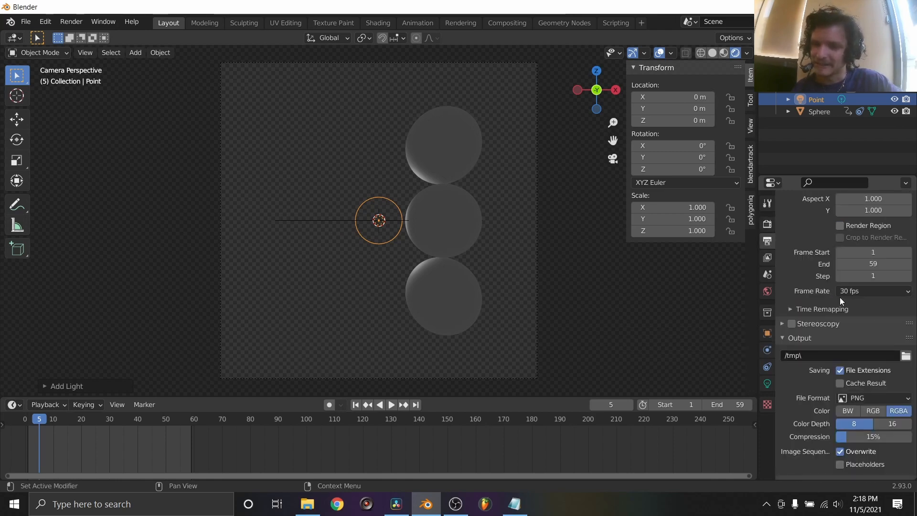
click(905, 356)
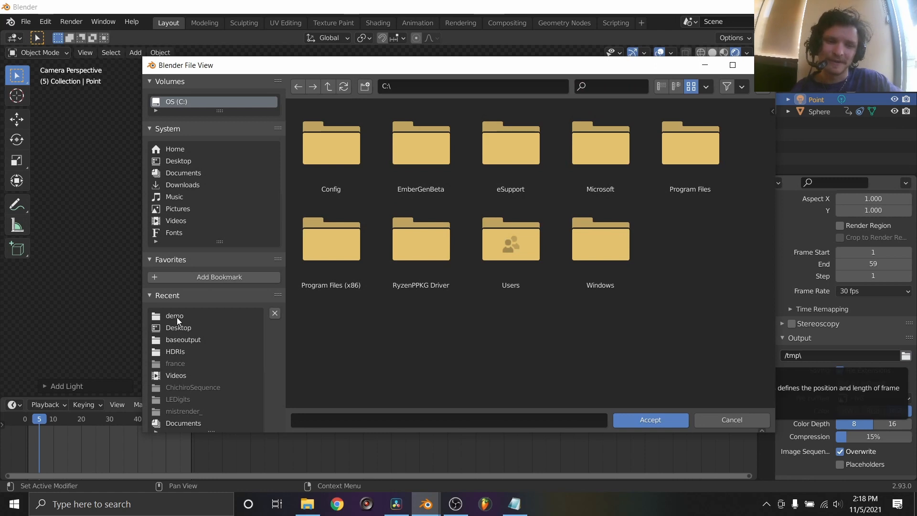
click(365, 86)
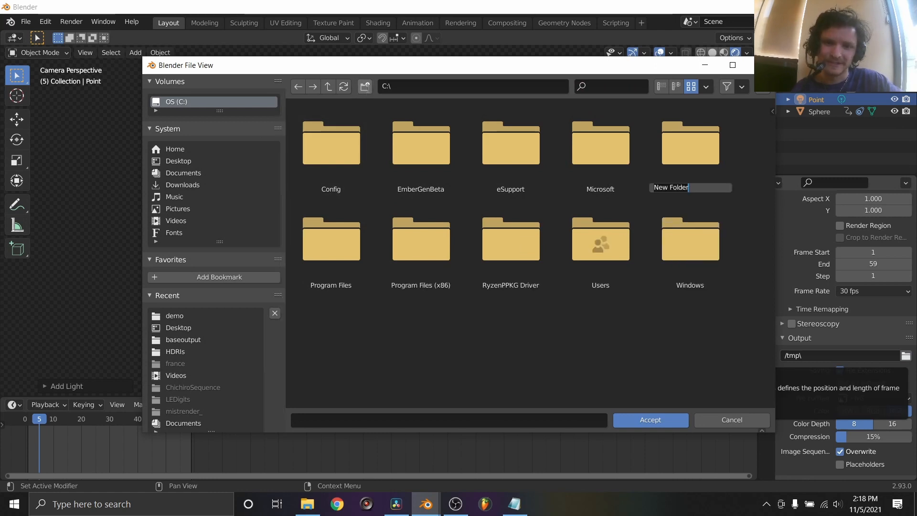
click(179, 327)
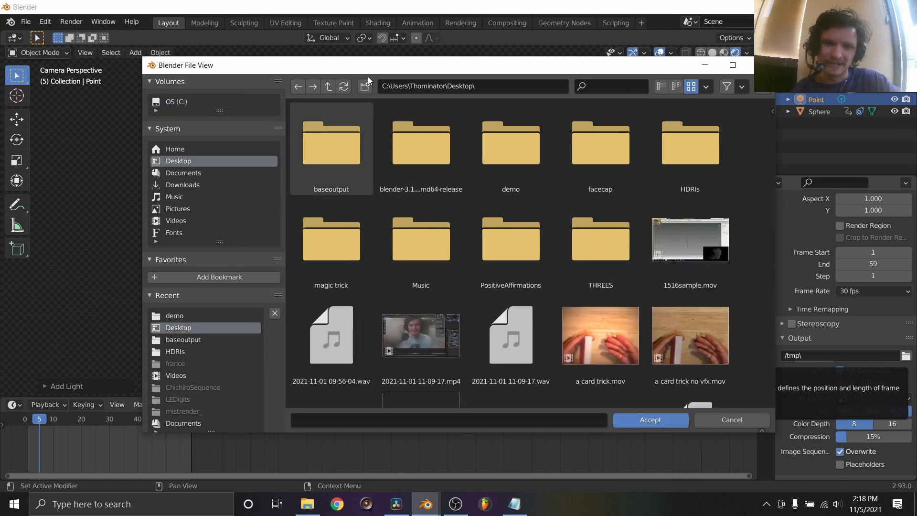
click(365, 83)
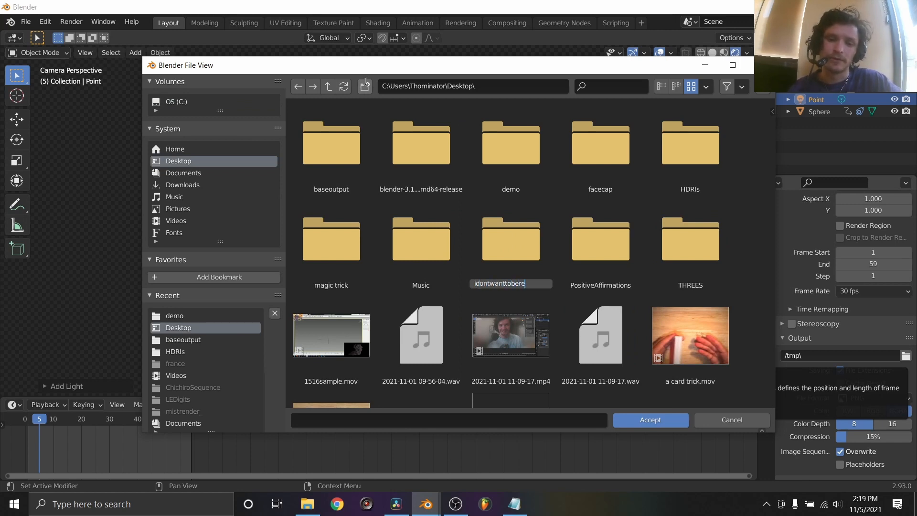
text(g)
key(Return)
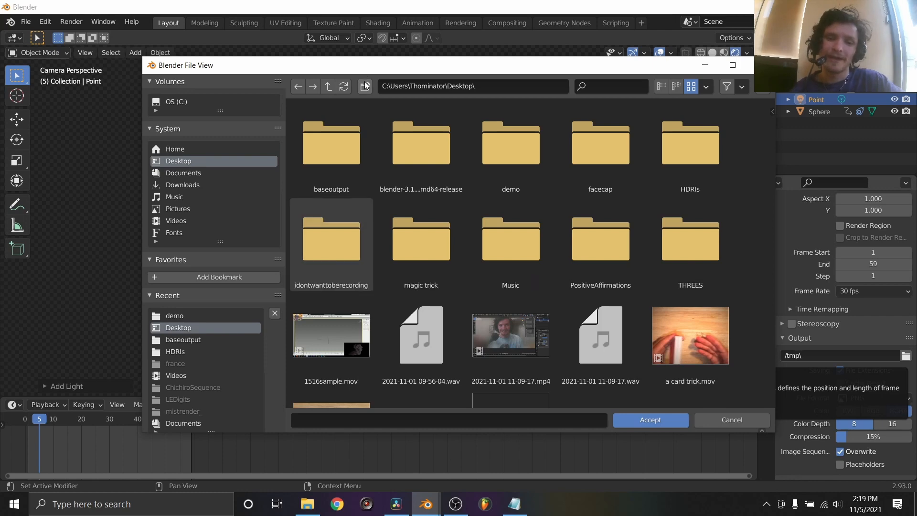
- Set the output file prefix to crazymanatpanera_ inside the idontwanttoberecording folder and render the full animation
click(344, 245)
click(384, 423)
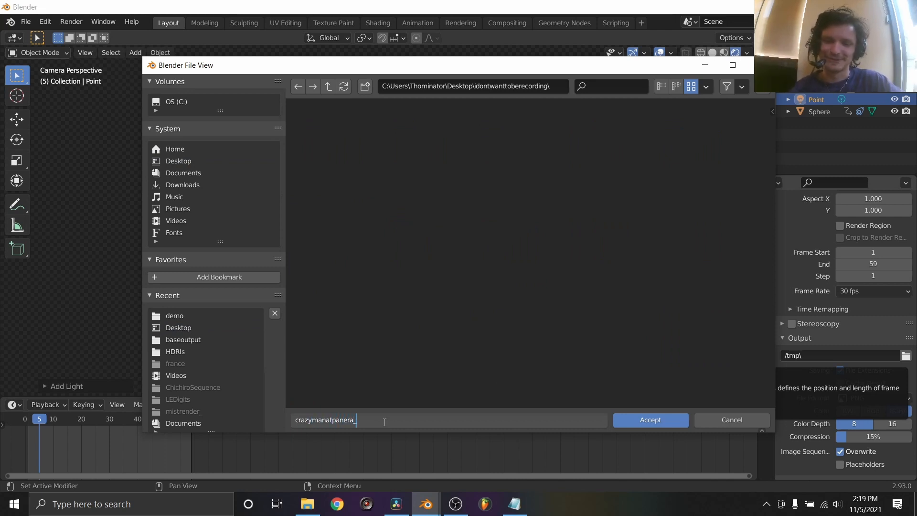
key(Return)
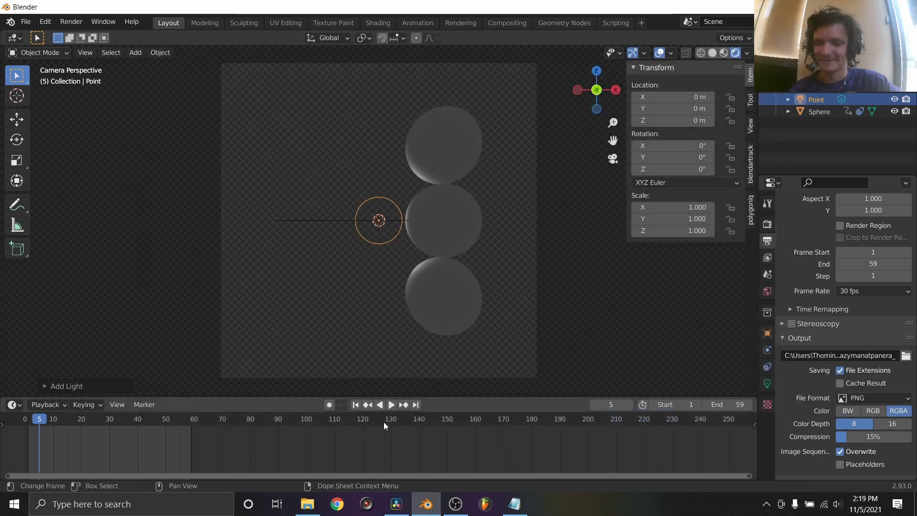
key(ctrl+F12)
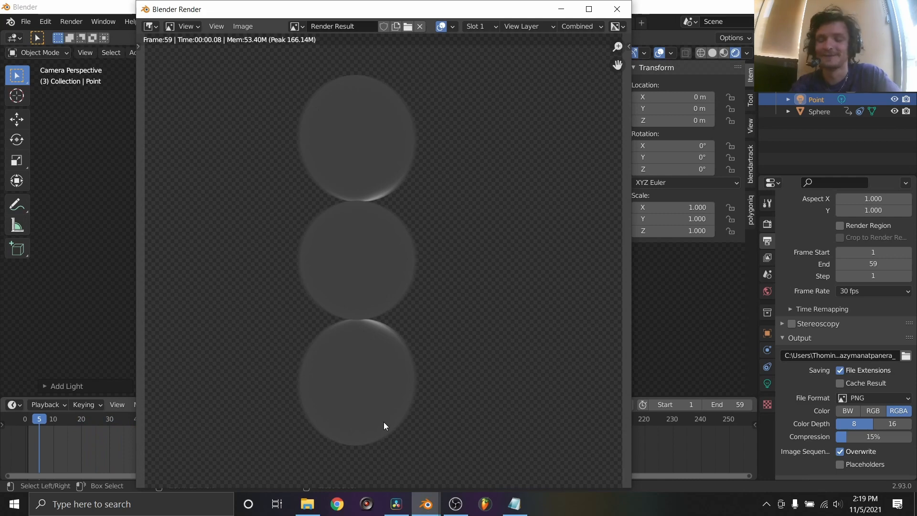
click(617, 9)
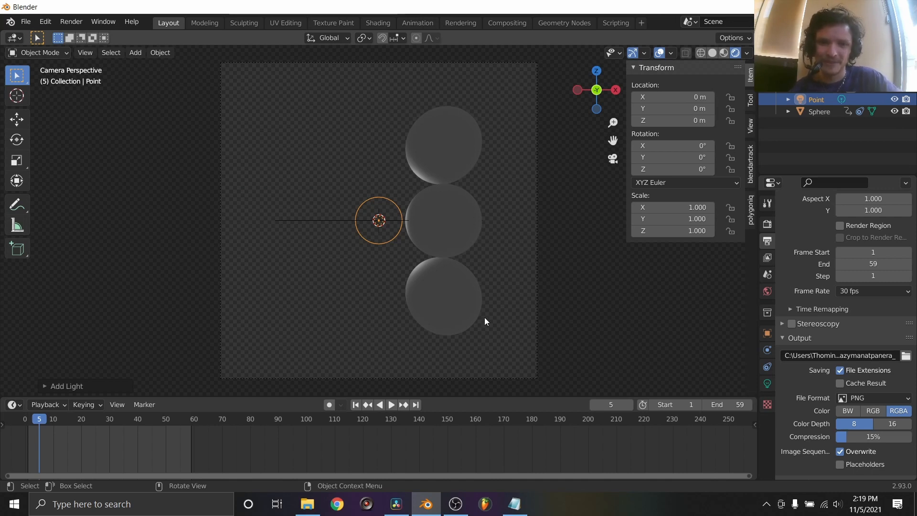
- Delete the spheres, the Bezier circle and the point light from the scene
drag(501, 321, 285, 98)
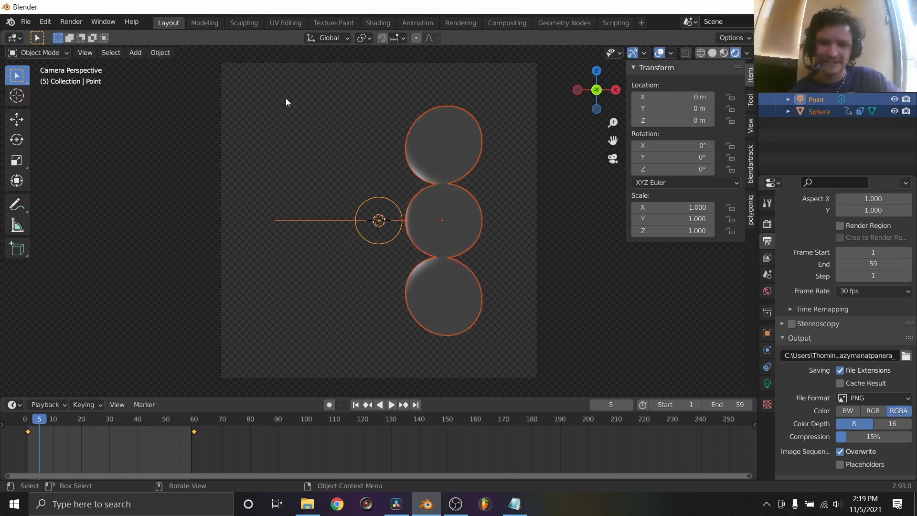
key(x)
click(370, 135)
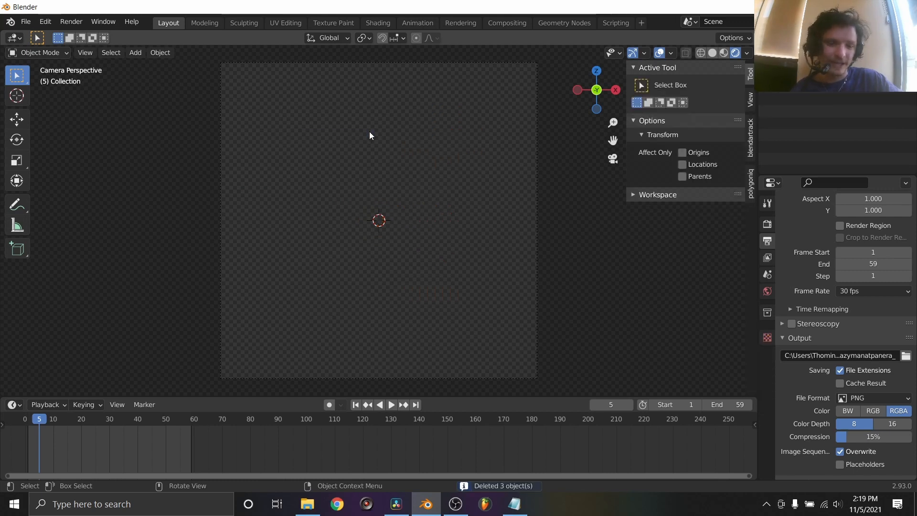
- Add a mesh plane at the world origin with its alignment set to View
key(shift)
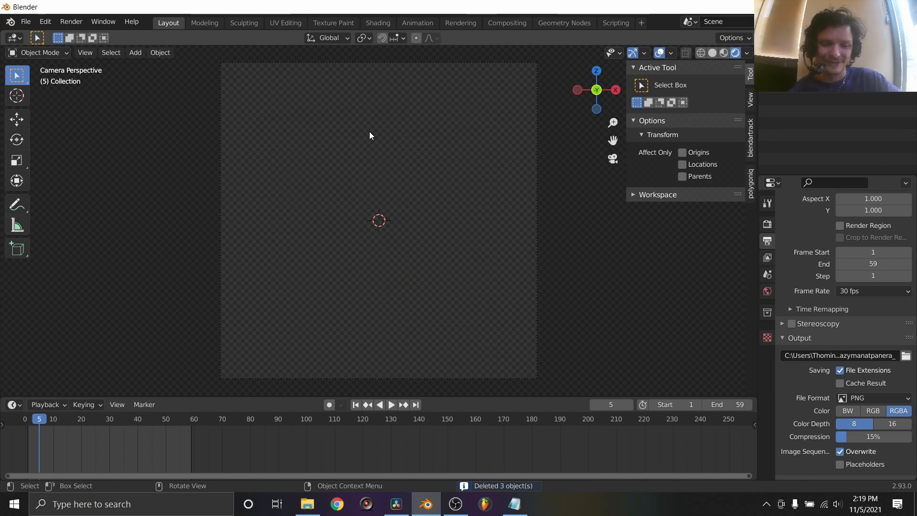
key(shift+a)
mouse_move(343, 43)
click(438, 47)
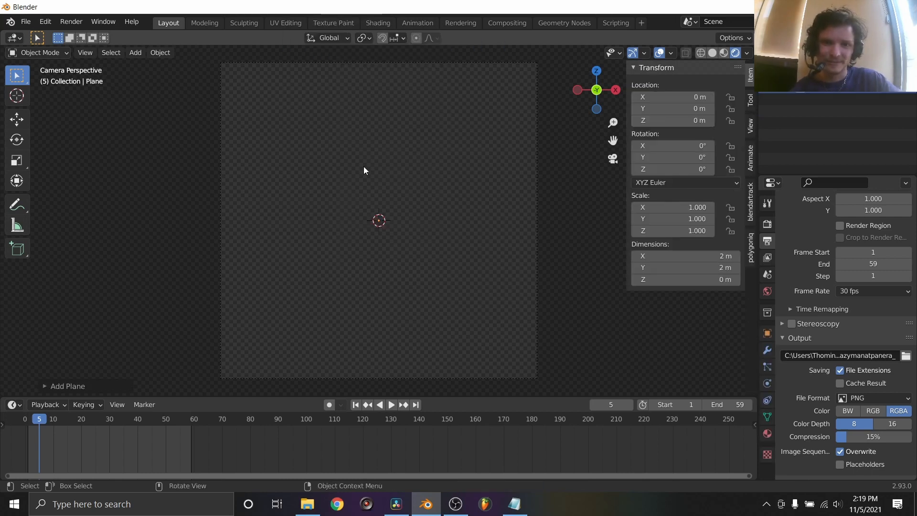
click(65, 387)
click(133, 308)
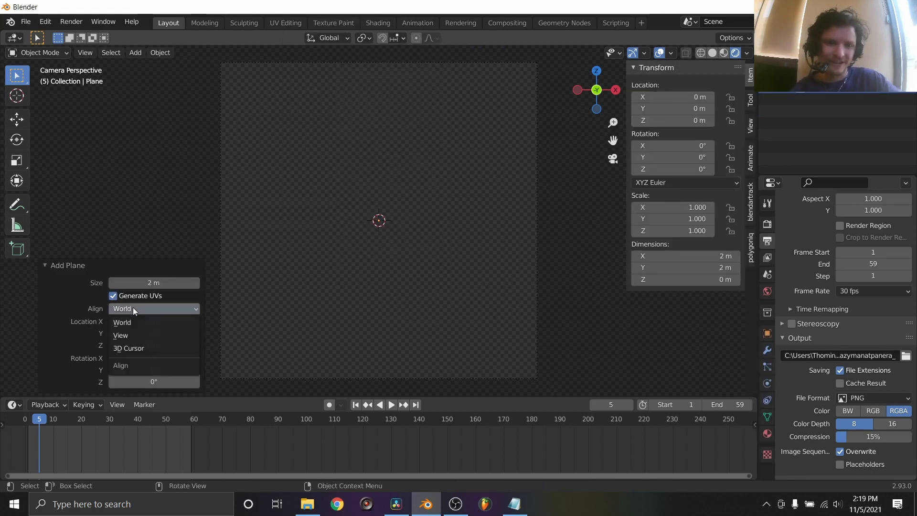
click(127, 334)
- Scale the plane up uniformly to about 2.577 so it extends beyond the camera frame
scroll(483, 208, down, 2)
key(s)
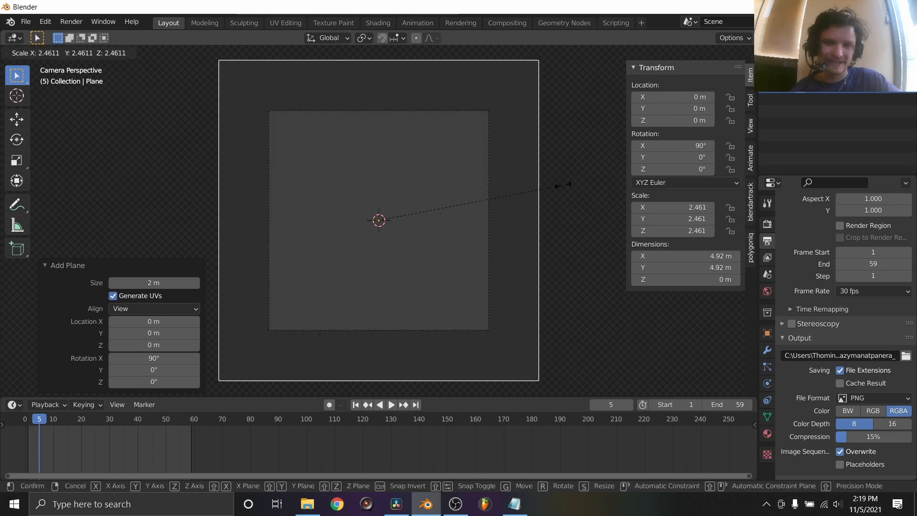
click(573, 188)
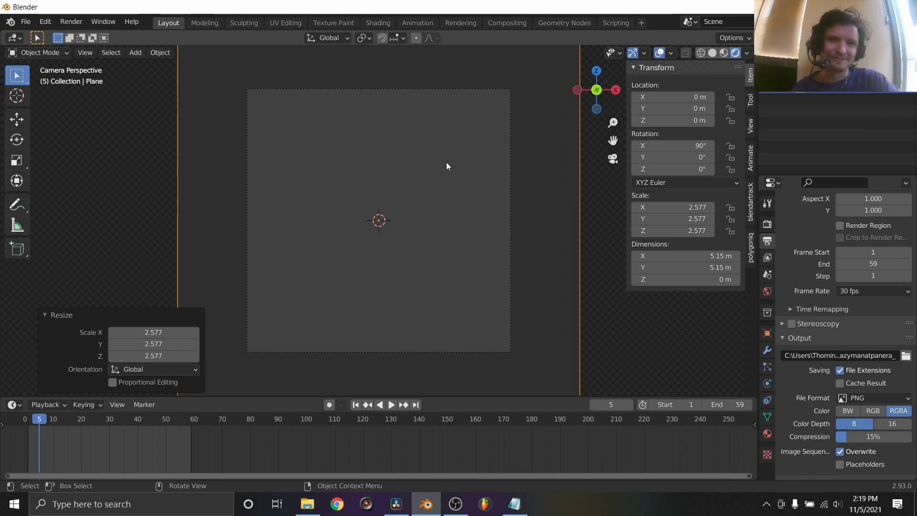
- Switch to the Shading workspace, create a new material for the plane and view it through the camera
click(377, 23)
click(473, 294)
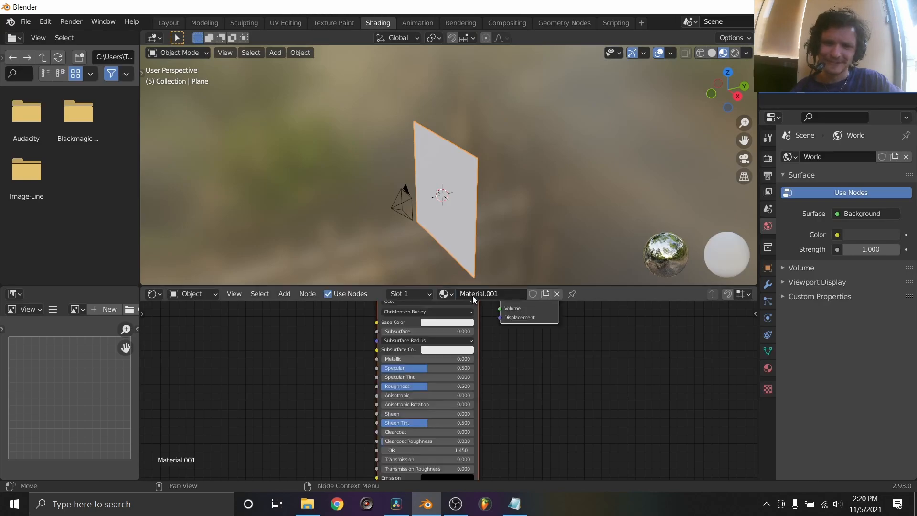
click(744, 159)
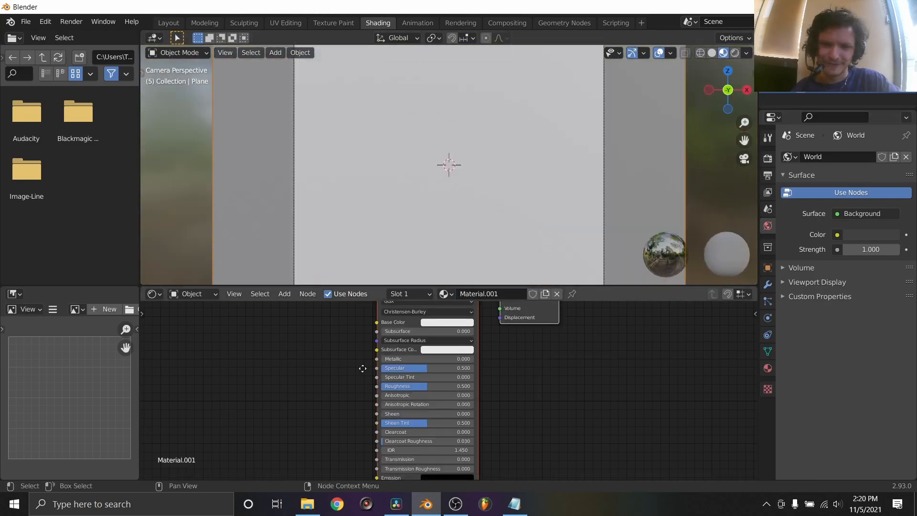
- Add an Image Texture node to the plane's material and remove the Principled BSDF node
key(Home)
key(shift+a)
click(322, 337)
text(im)
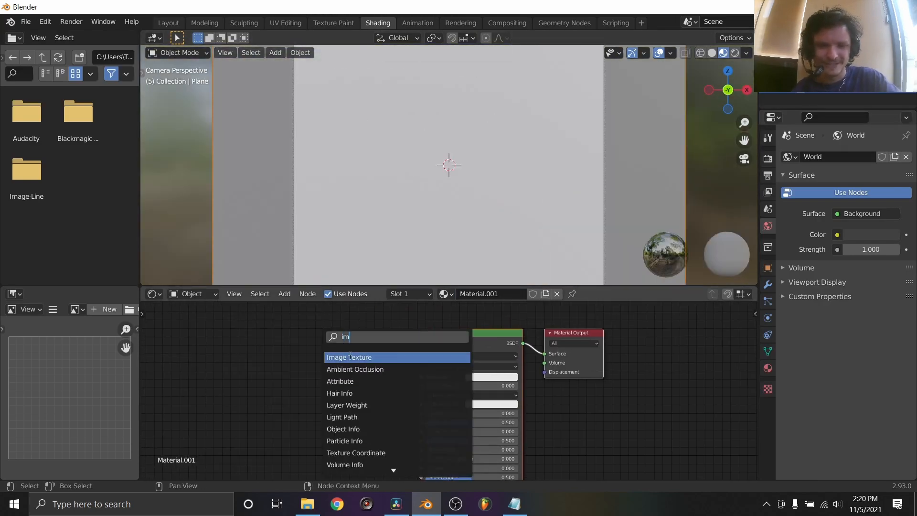
click(351, 358)
click(328, 362)
scroll(420, 337, up, 4)
- Load all rendered crazymanatpanera_ frames from the idontwanttoberecording folder into the Image Texture node as an image sequence
click(351, 368)
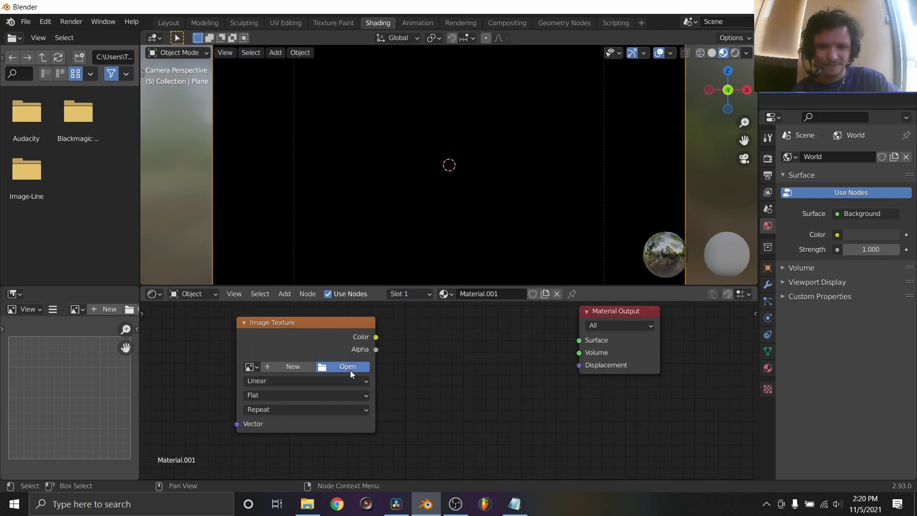
click(230, 316)
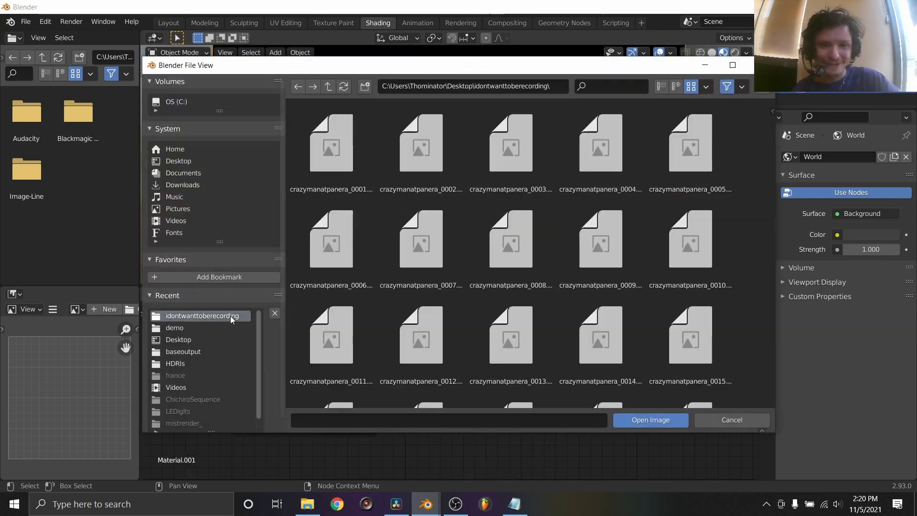
click(345, 152)
key(a)
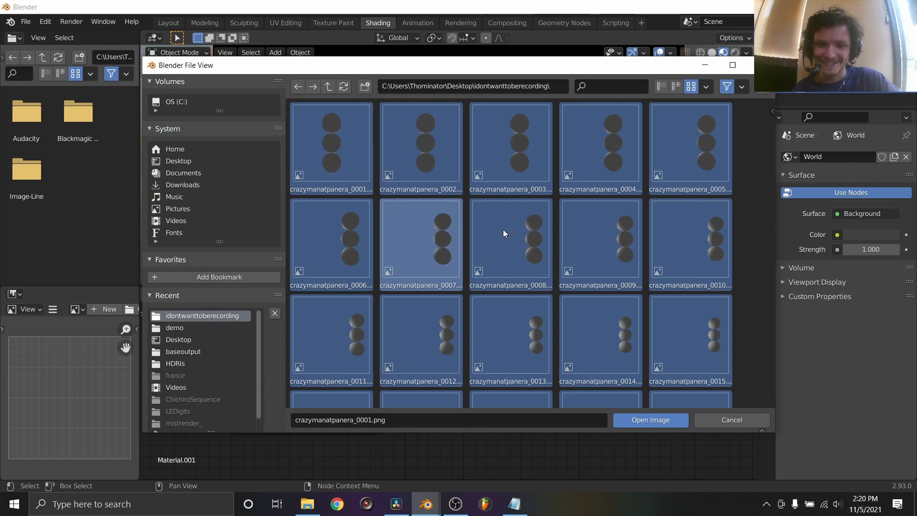
click(650, 420)
- Link the image sequence's Color output to the Material Output's Surface input and check it during playback
shift+scroll(373, 352, up, 2)
drag(376, 359, 579, 361)
drag(313, 350, 389, 340)
scroll(539, 143, down, 2)
key(space)
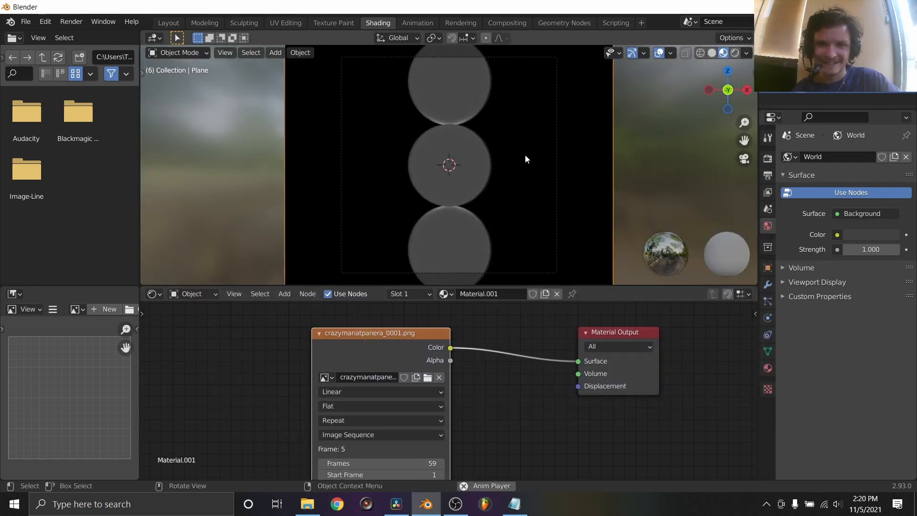
scroll(445, 142, down, 1)
key(space)
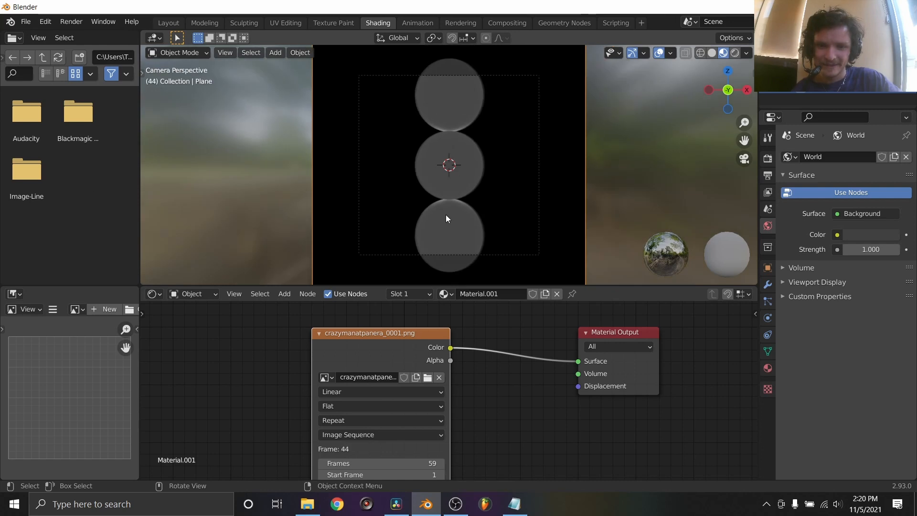
- Enable Cyclic and Auto Refresh for the image sequence while playing the animation
key(space)
shift+scroll(374, 429, down, 5)
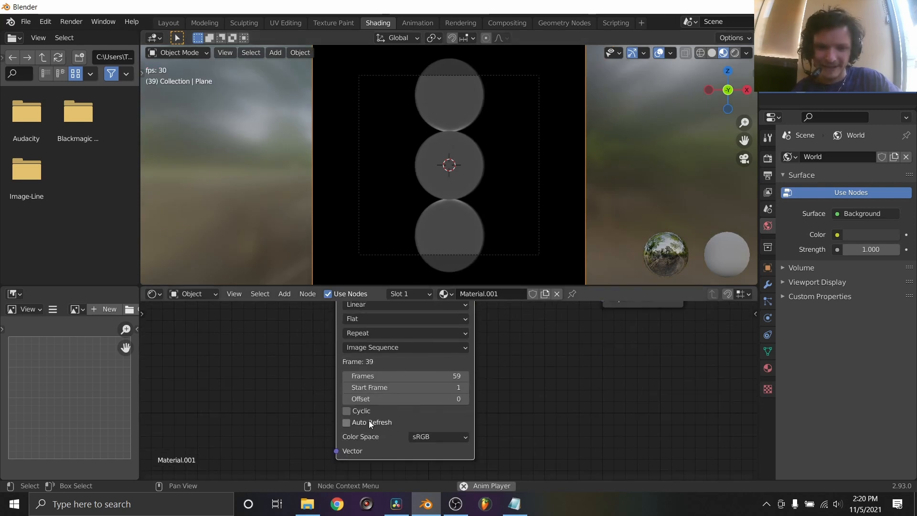
drag(342, 410, 345, 419)
click(347, 419)
click(348, 430)
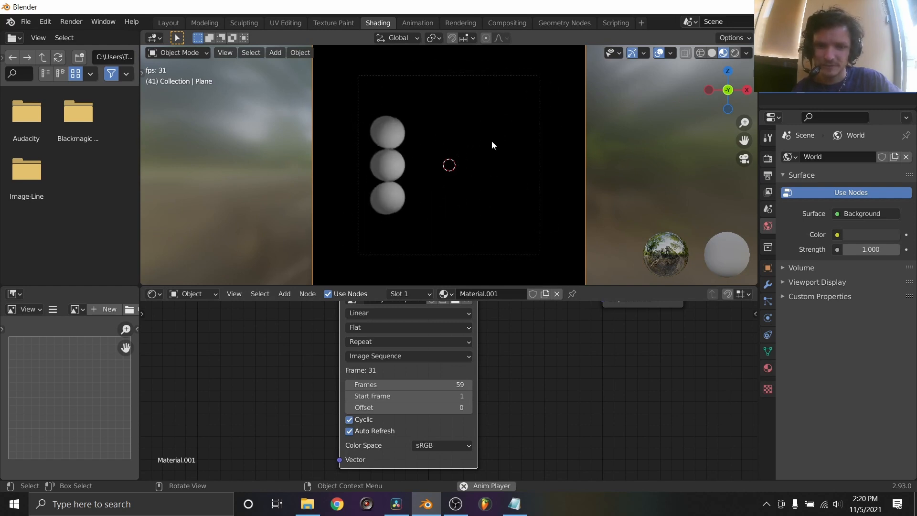
key(space)
- Add a Texture Coordinate node without Mapping, link its Window output to the image's Vector input and start playback
middle_drag(386, 329, 418, 364)
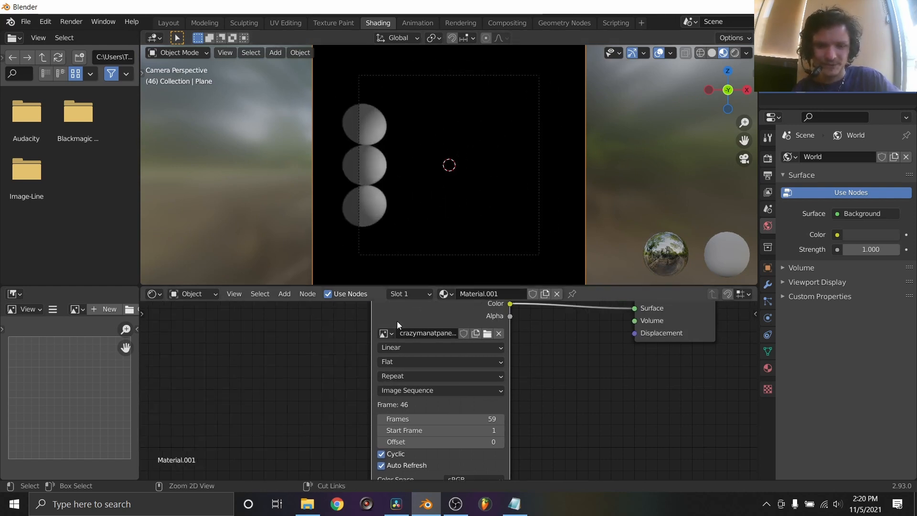
key(ctrl+t)
click(302, 354)
key(ctrl+x)
middle_drag(312, 363, 422, 330)
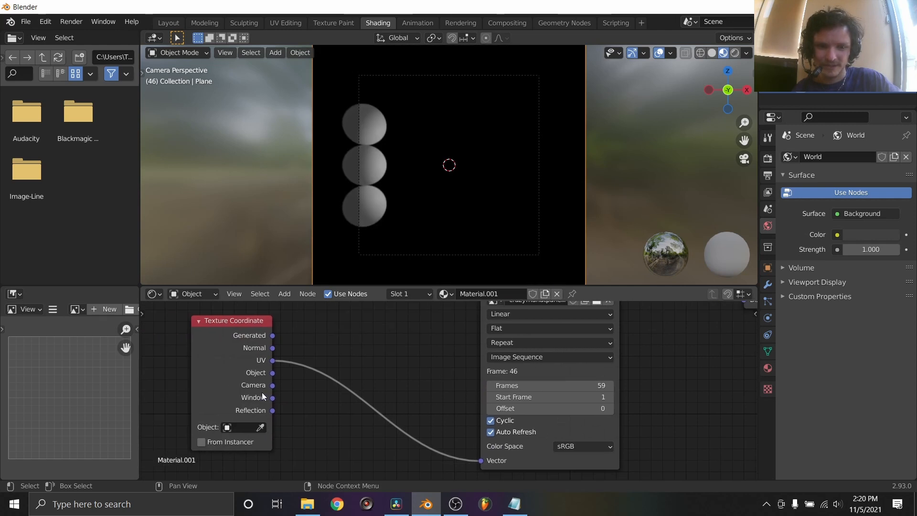
drag(272, 397, 479, 460)
key(space)
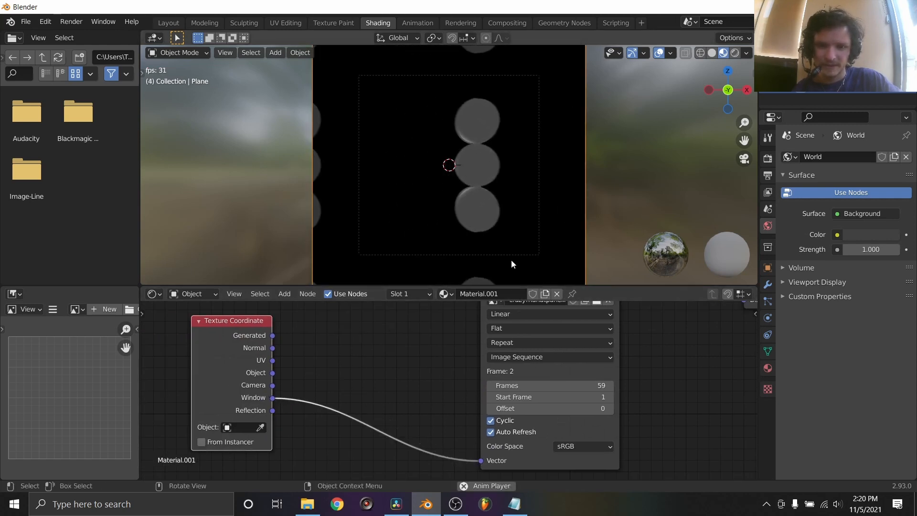
- Set the image texture's extension to Clip and check the plane from another angle and through the camera
click(519, 339)
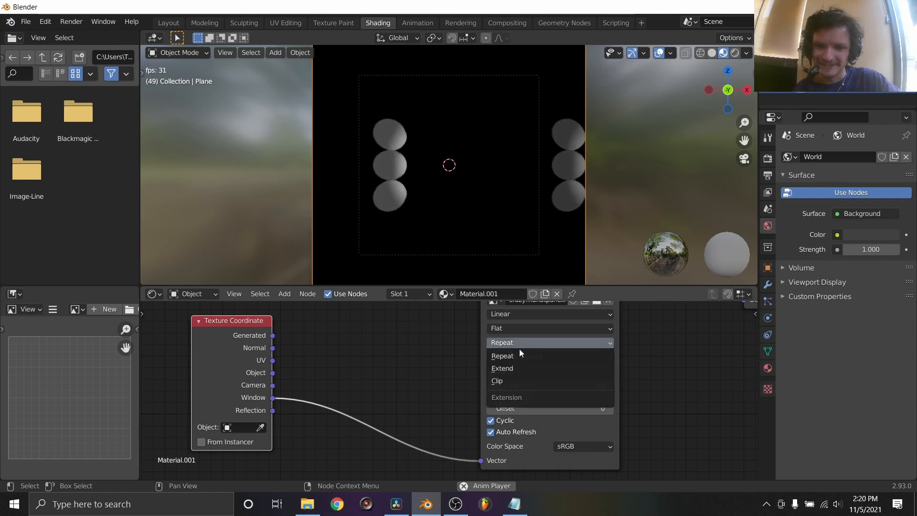
click(511, 383)
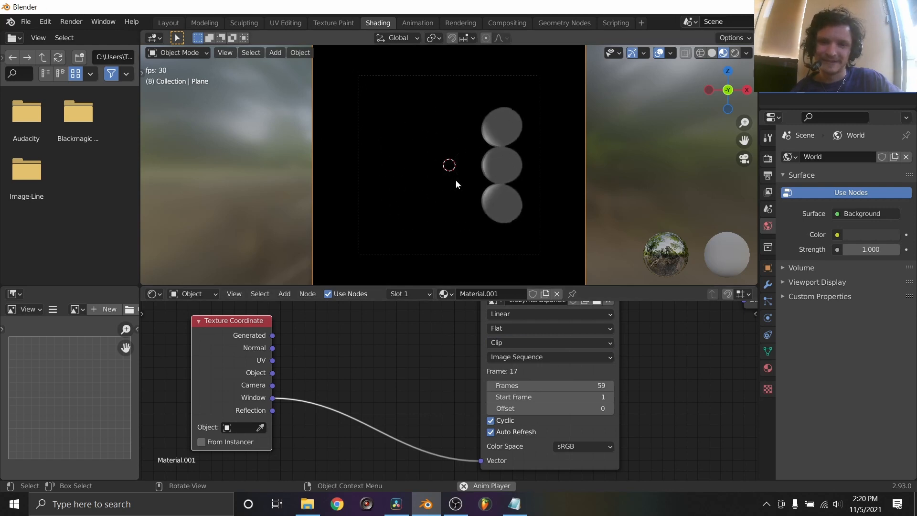
middle_drag(531, 189, 502, 156)
click(746, 157)
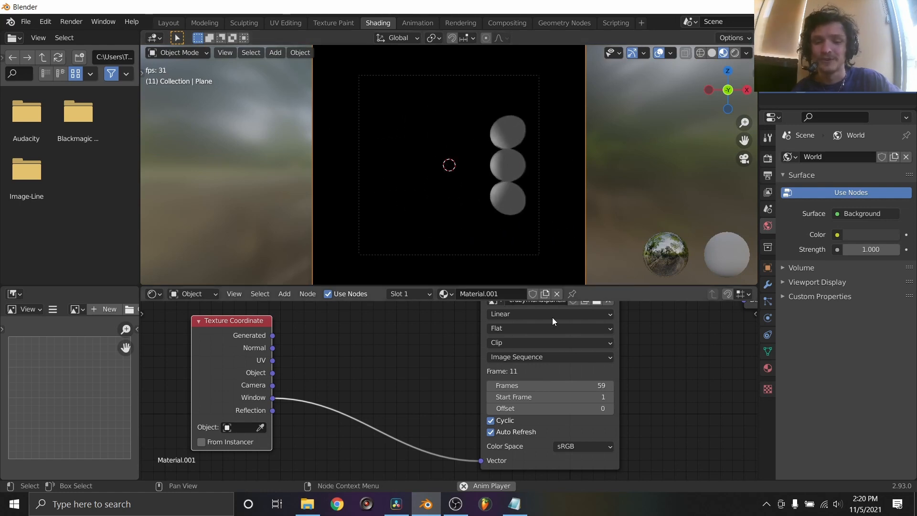
- Change the scene's render engine to Cycles
middle_drag(637, 354, 435, 413)
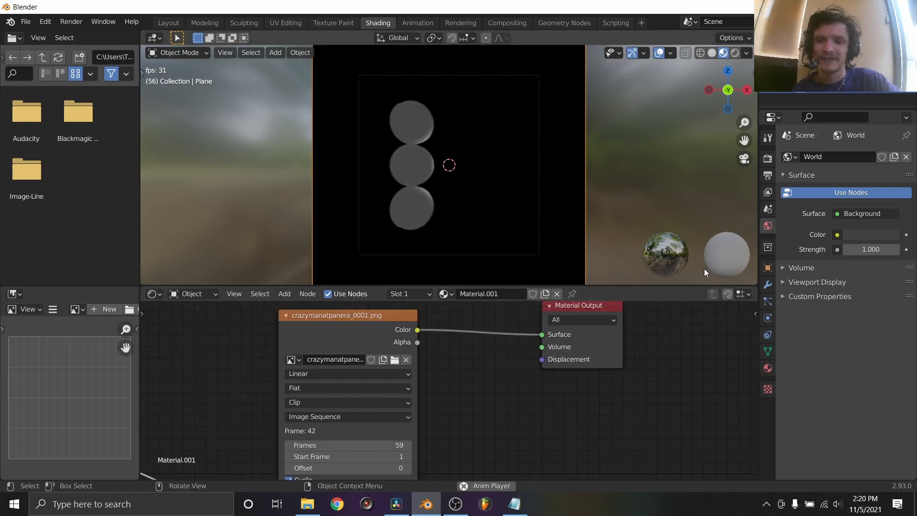
click(767, 158)
click(852, 158)
click(858, 196)
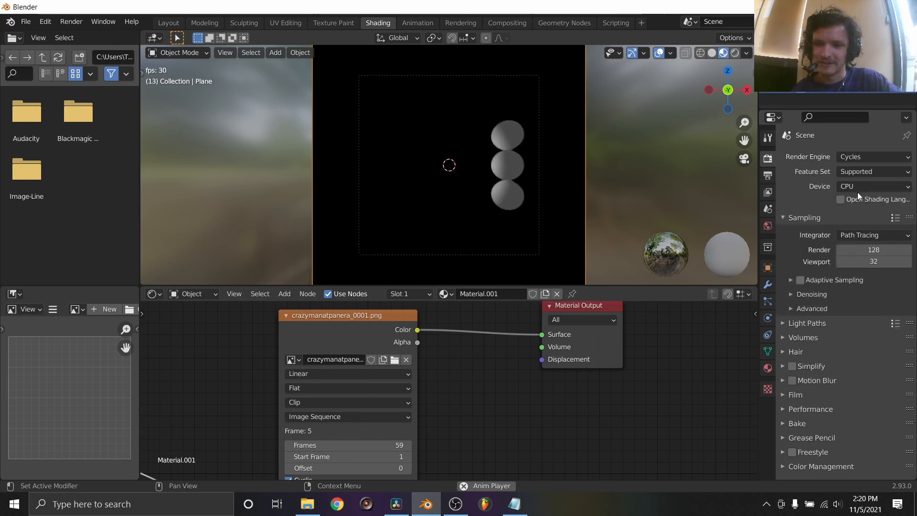
- Set the Cycles device to GPU Compute and show the viewport in rendered shading
click(858, 186)
click(858, 211)
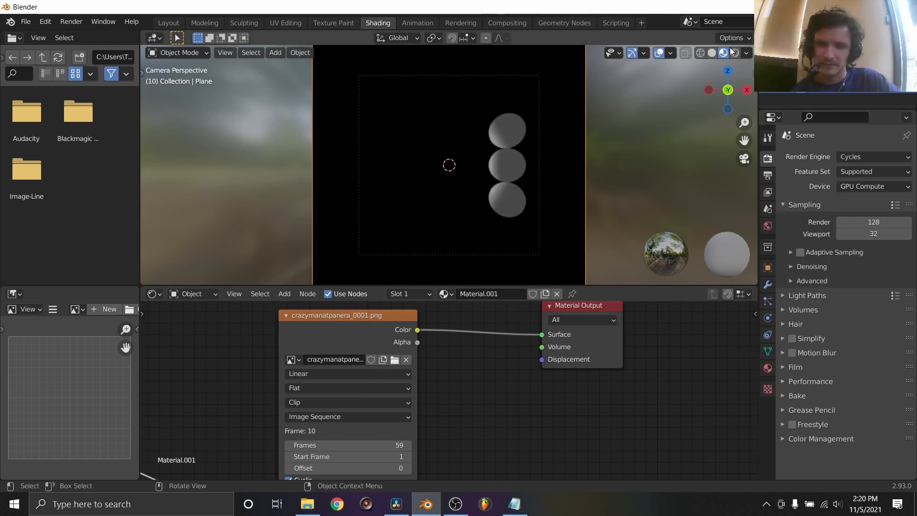
click(734, 52)
- Insert a Mix Shader node on the link between the image sequence texture and the Material Output
mouse_move(580, 316)
middle_down()
mouse_move(423, 319)
mouse_move(603, 339)
middle_up()
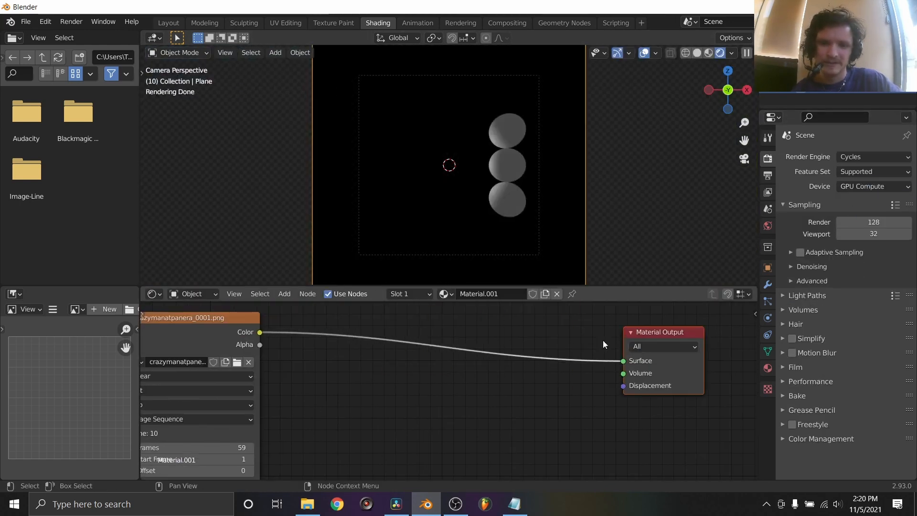
key(shift+a)
text(mi)
click(497, 349)
click(407, 355)
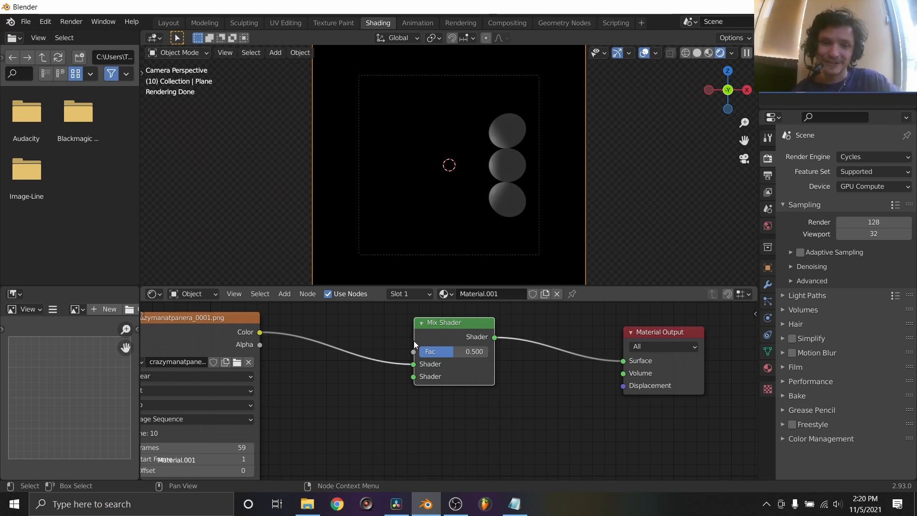
middle_drag(414, 340, 515, 340)
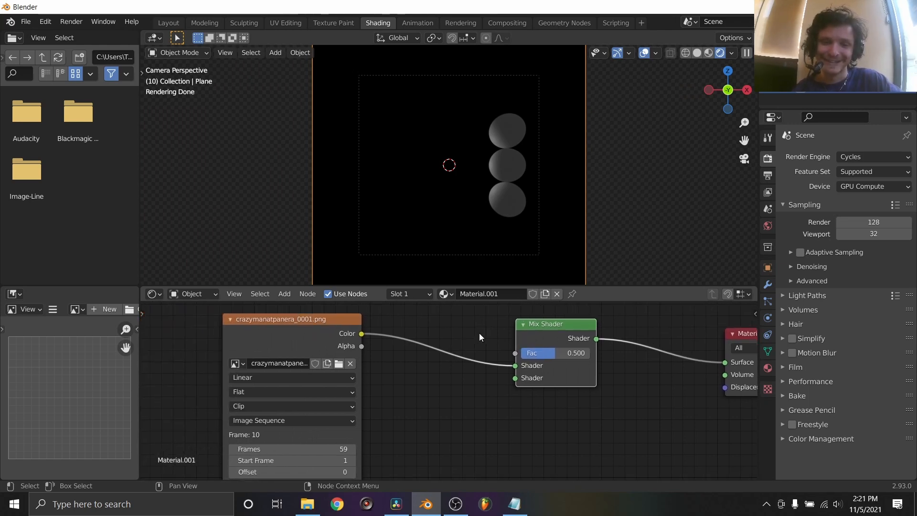
- Link the image's Alpha to the Mix Shader's Fac and connect a new Transparent BSDF to its first Shader input, keeping the image in the second
ctrl+shift+click(340, 332)
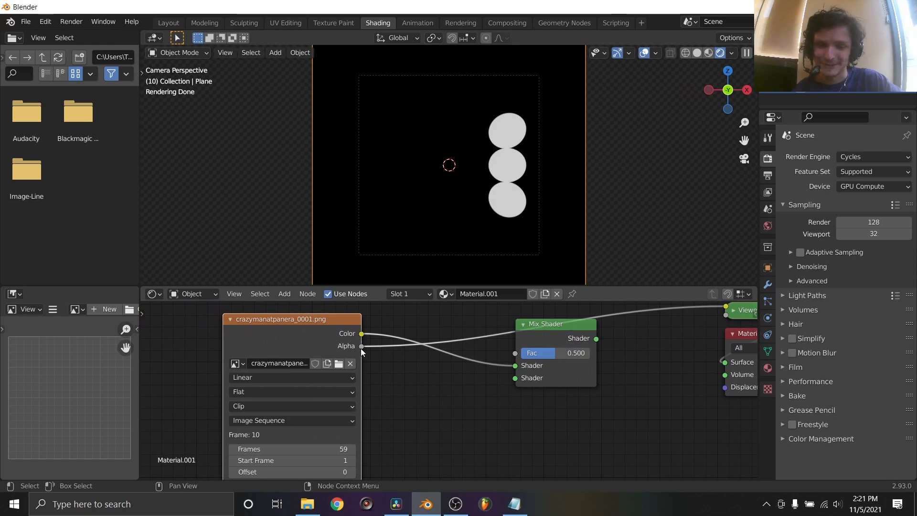
drag(362, 346, 515, 353)
key(shift+a)
click(437, 310)
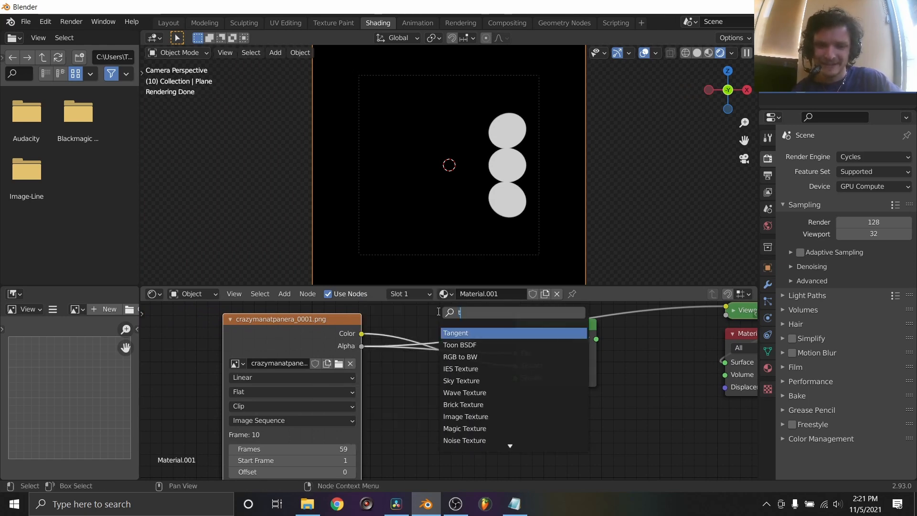
text(trans)
key(Return)
click(402, 416)
drag(454, 402, 514, 365)
ctrl+shift+click(579, 328)
- Play the animation and check the transparent plane from another angle and through the camera
key(space)
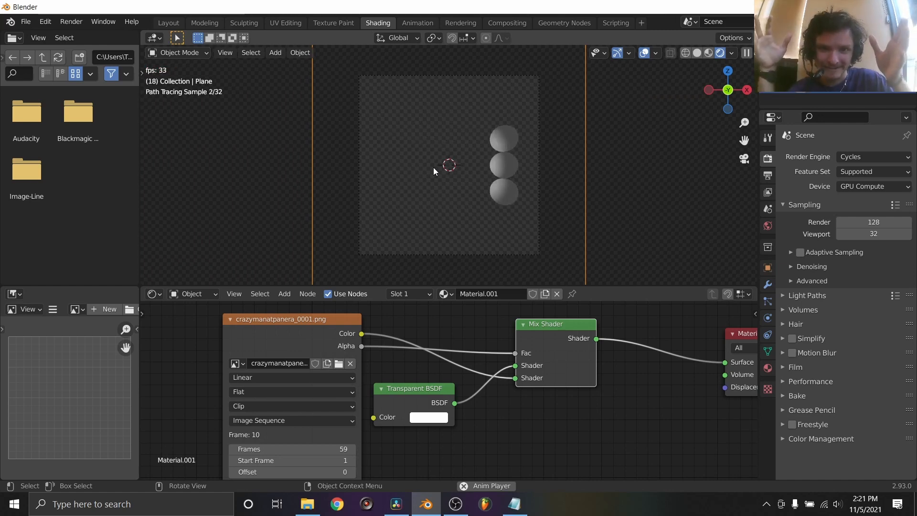
middle_drag(457, 171, 503, 182)
click(744, 160)
- Save the project to the desktop as sa.blend, stop playback and save again
key(ctrl+s)
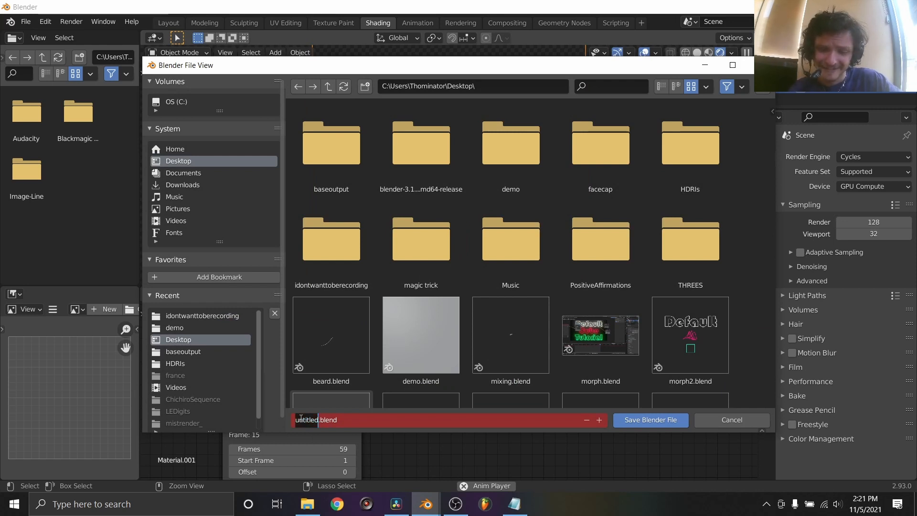
text(sa)
key(Return)
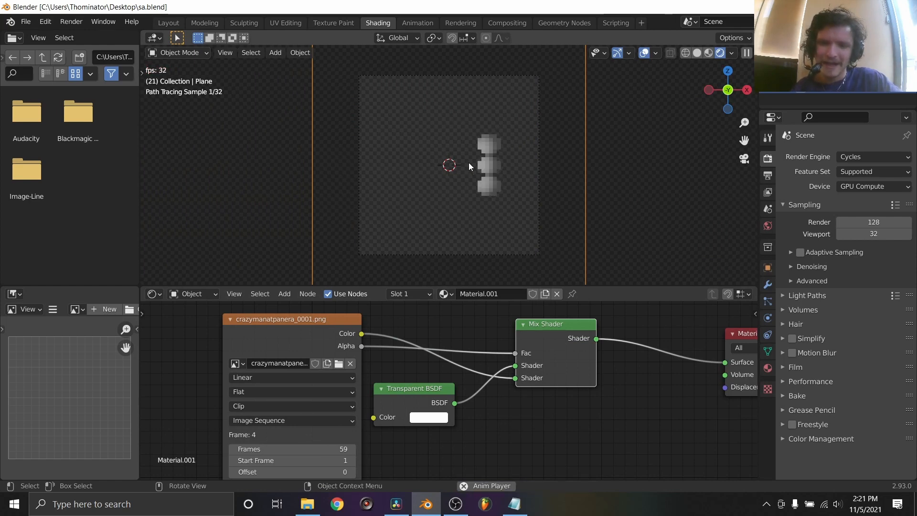
key(space)
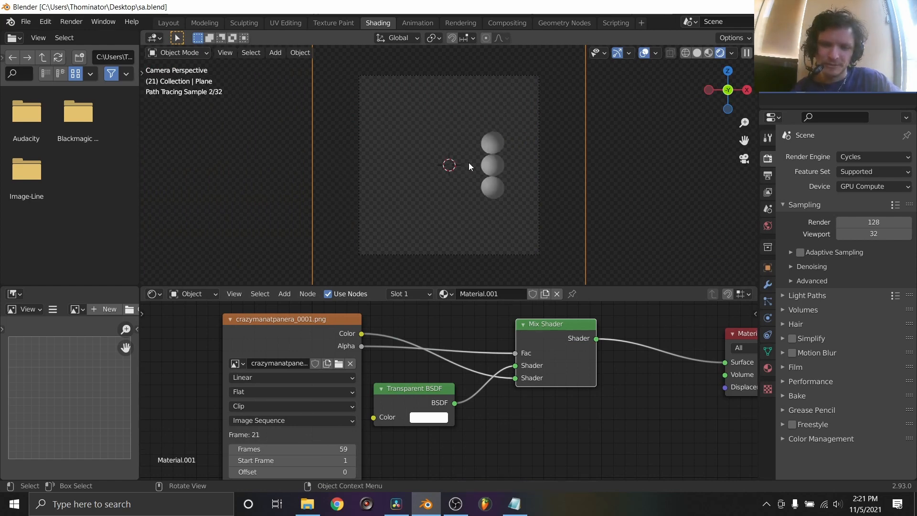
key(ctrl+s)
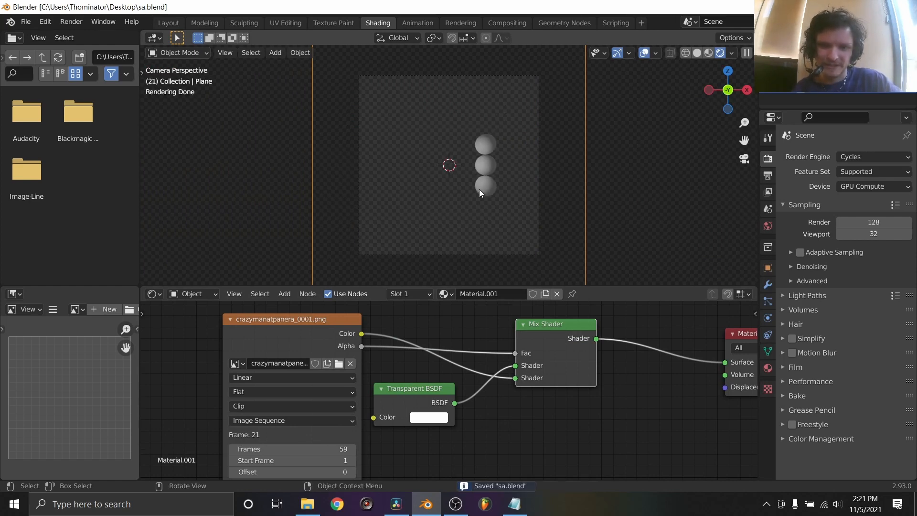
- Duplicate the plane in place with its own copy of the material and set that image sequence's start frame to 15
key(shift+d)
right_click(457, 123)
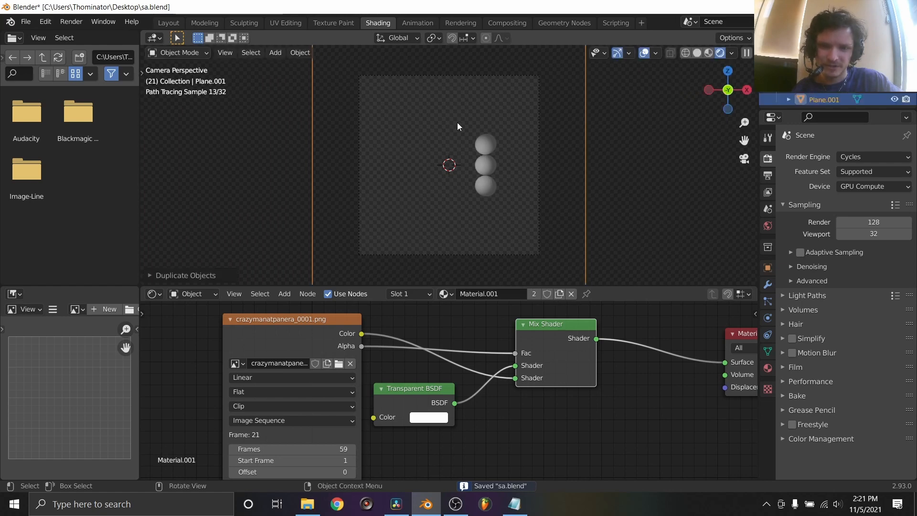
click(534, 294)
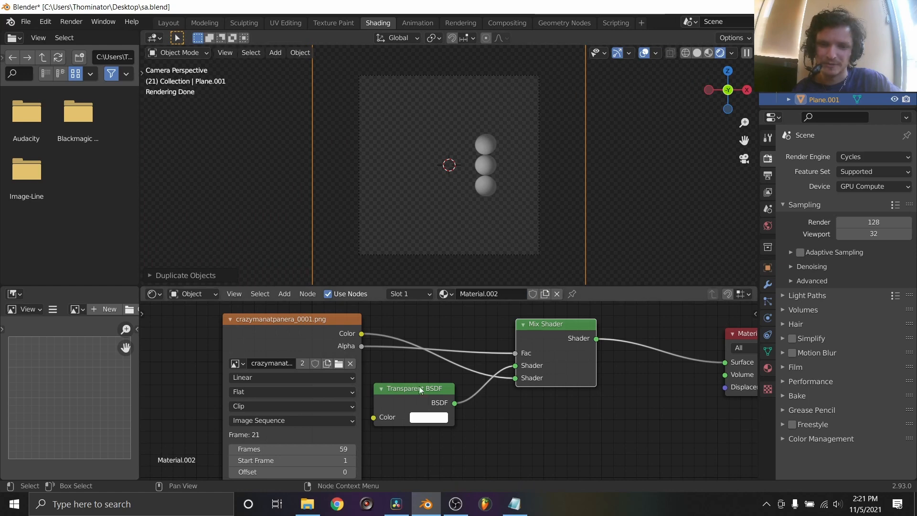
middle_drag(379, 412, 447, 334)
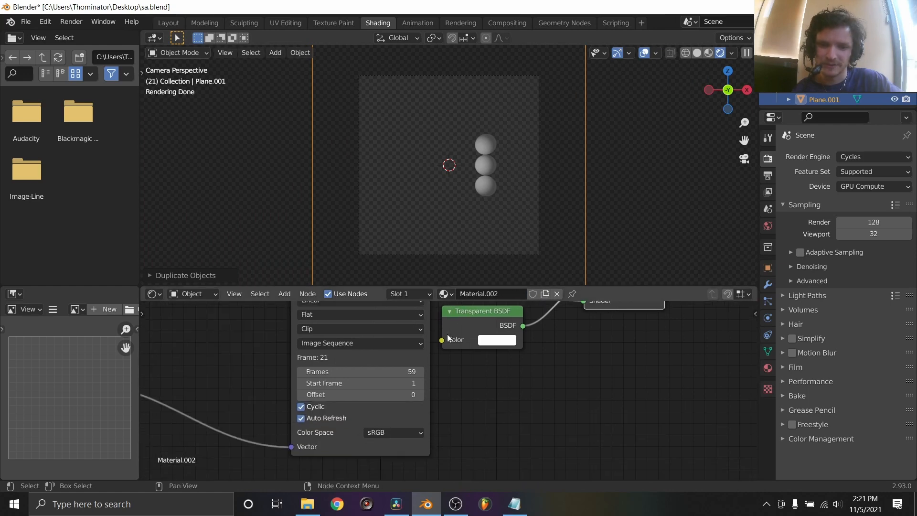
click(393, 387)
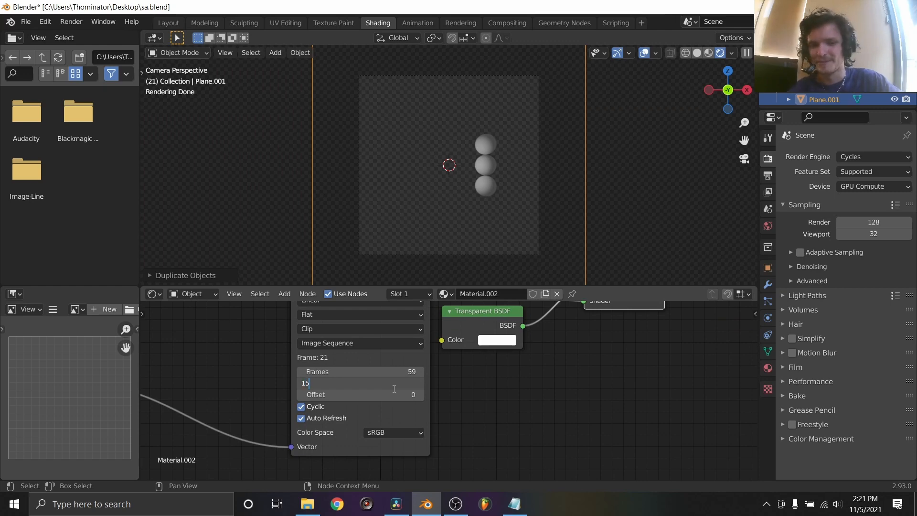
text(15)
key(Return)
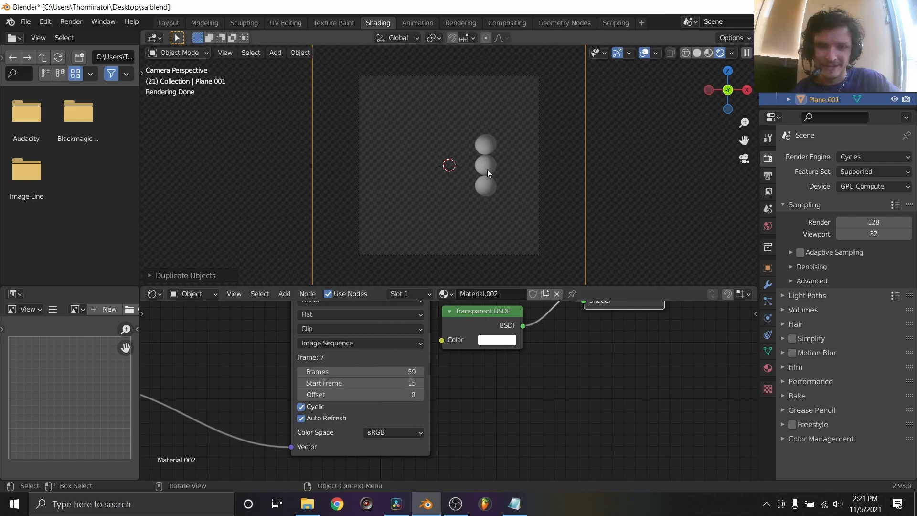
- Switch the transform orientation to View
click(397, 38)
click(363, 119)
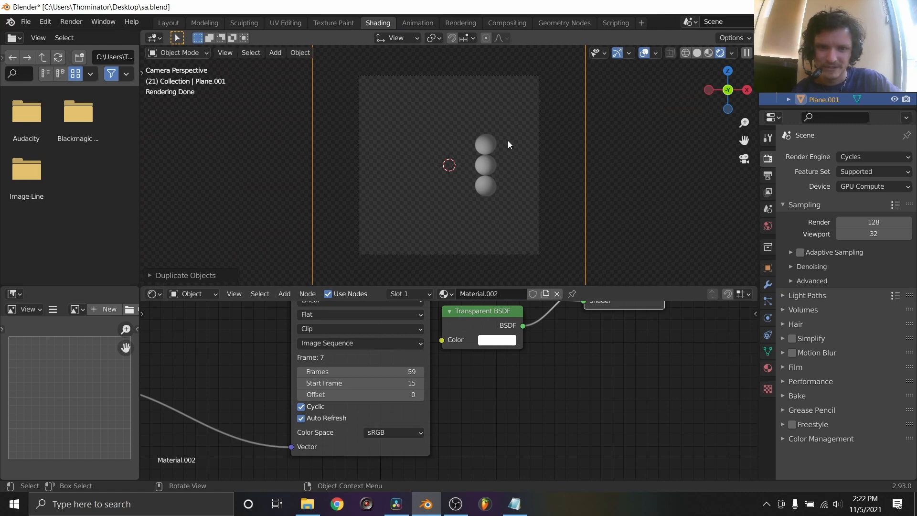
key(g)
key(z)
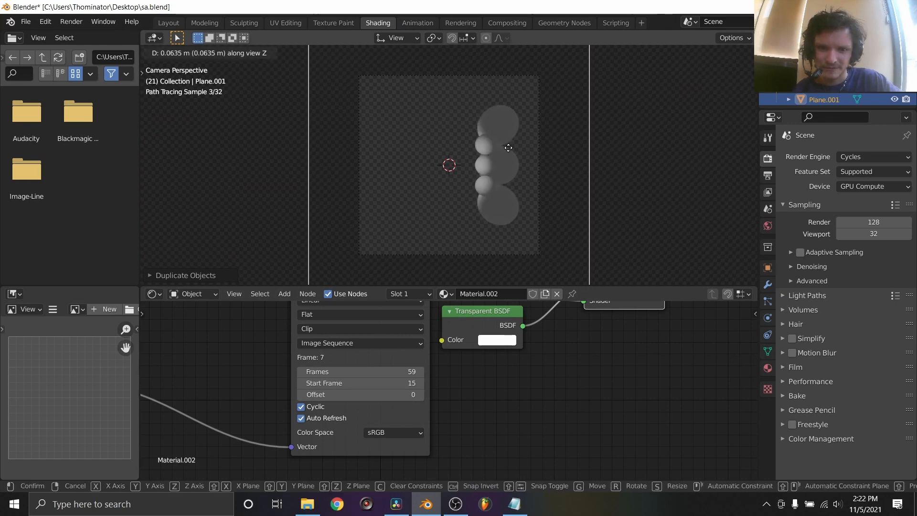
right_click(512, 151)
- Move the duplicated plane about -0.0036 m along the view Z axis, just behind the original
scroll(512, 149, up, 1)
key(g)
key(z)
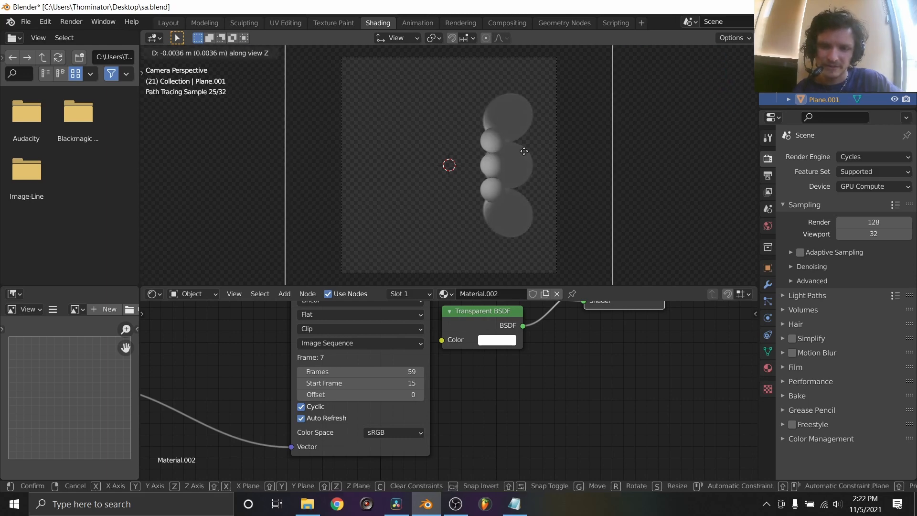
click(524, 151)
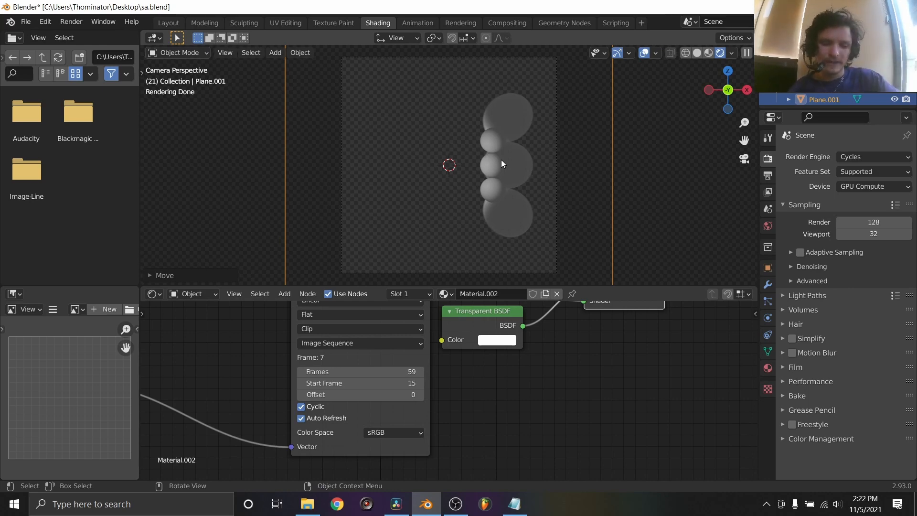
- Duplicate the second plane in place, make its material single-user and set the image sequence's start frame to 30
key(shift+d)
key(Escape)
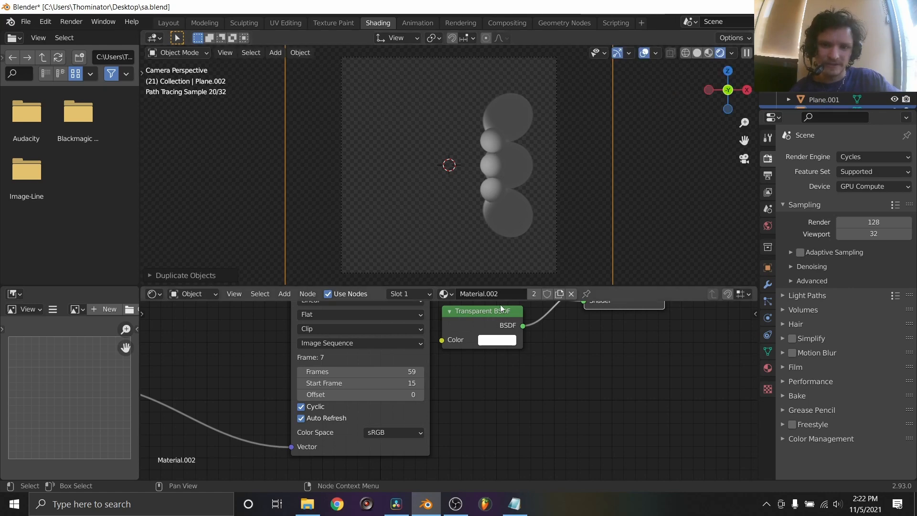
click(534, 294)
double_click(396, 385)
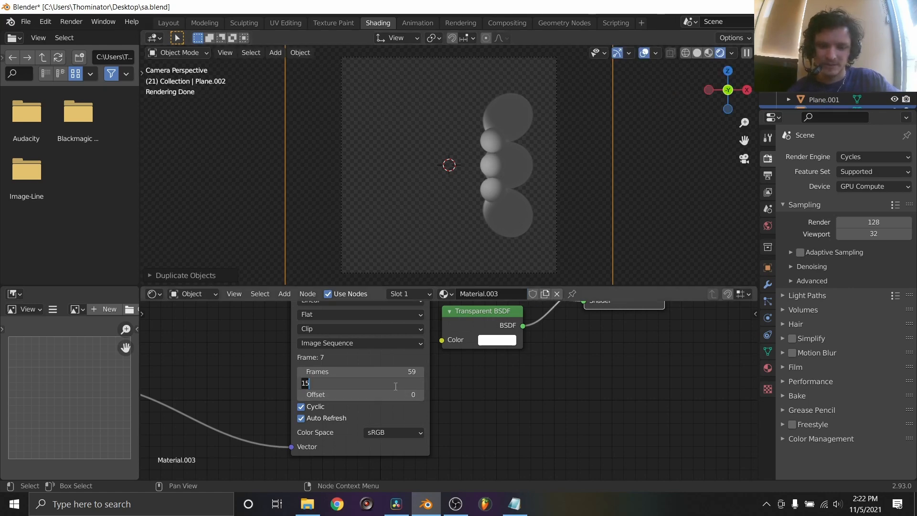
text(30)
key(Return)
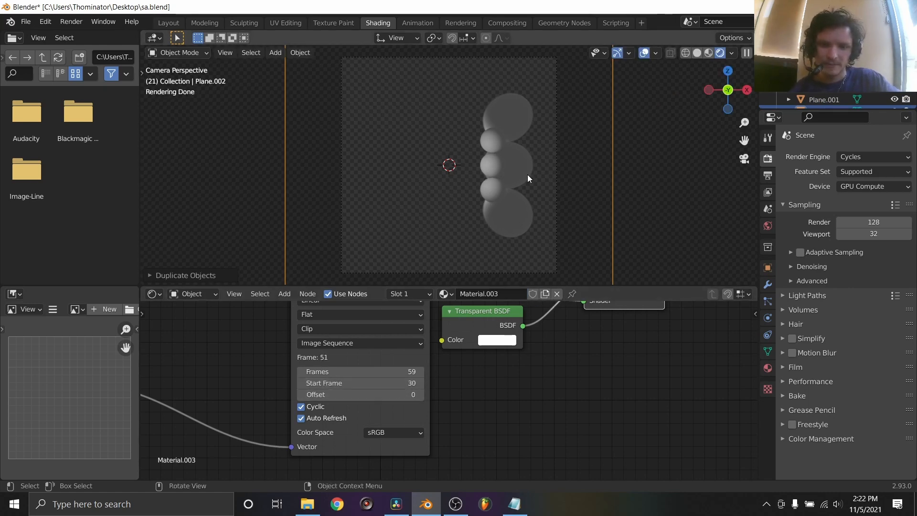
- Move the third plane slightly farther from the camera along the view Z axis
key(g)
click(529, 171)
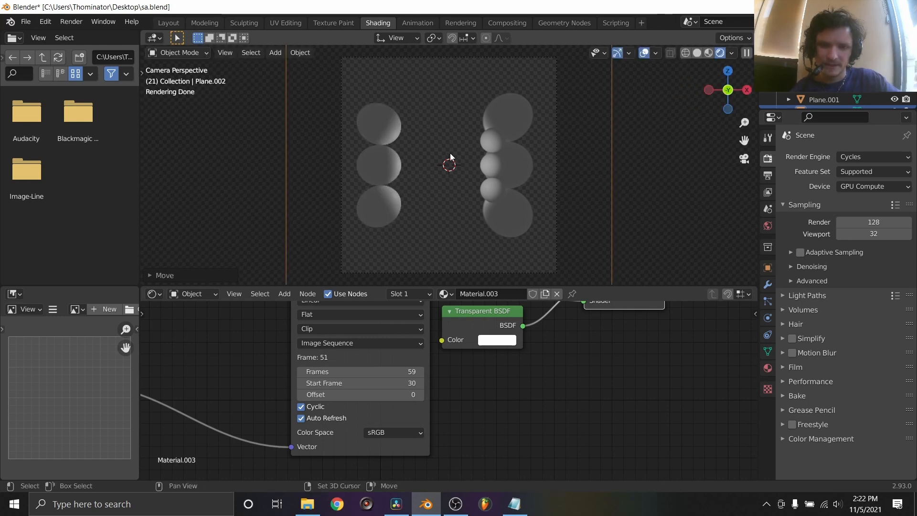
- Duplicate the third plane in place, make its material single-user and set the image sequence's start frame to 45
key(shift+d)
right_click(478, 225)
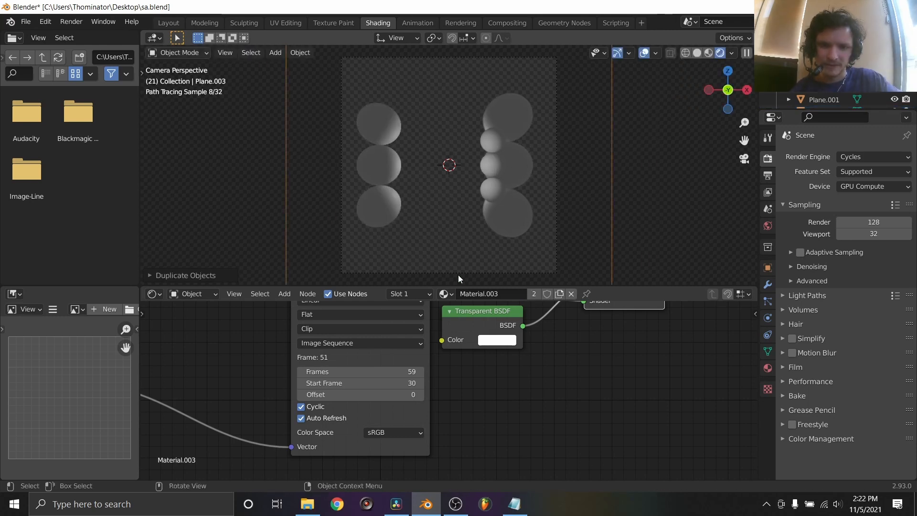
click(534, 293)
click(387, 384)
text(45)
key(Return)
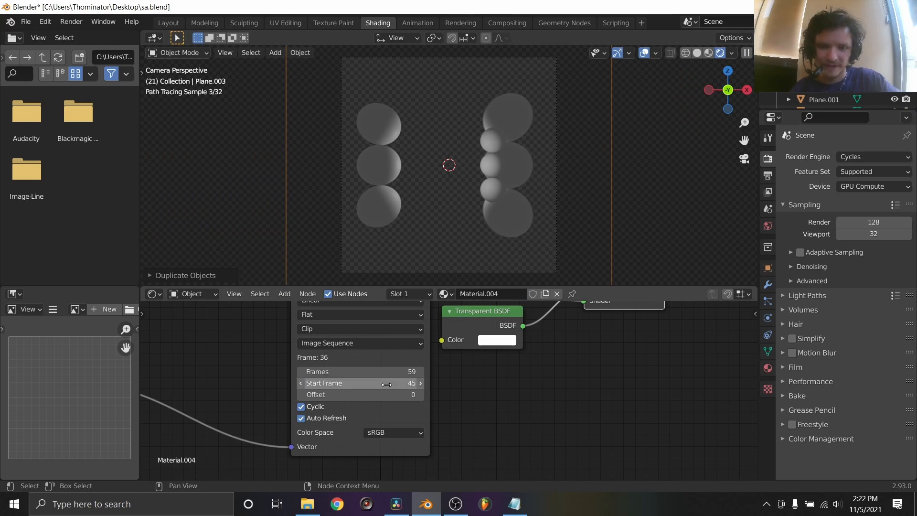
- Move the fourth plane about -0.023 m along the view Z axis, behind the other planes
key(g)
key(x)
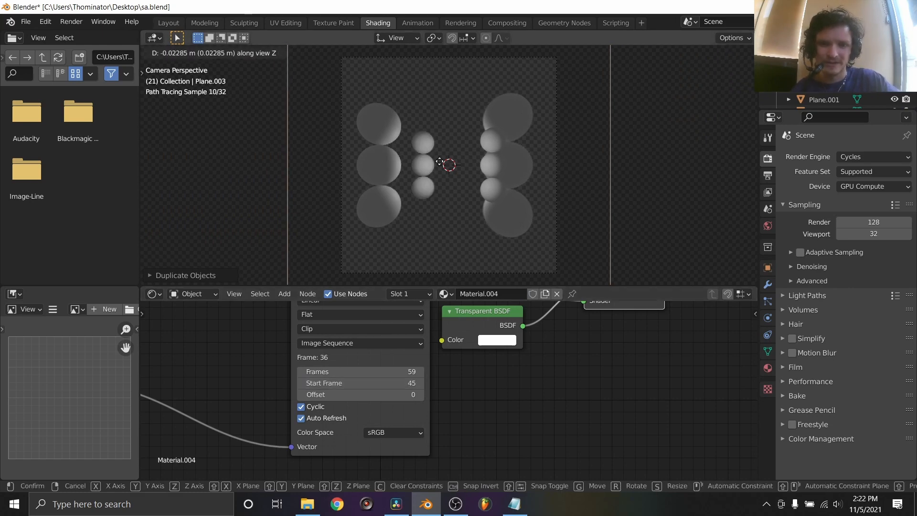
click(440, 165)
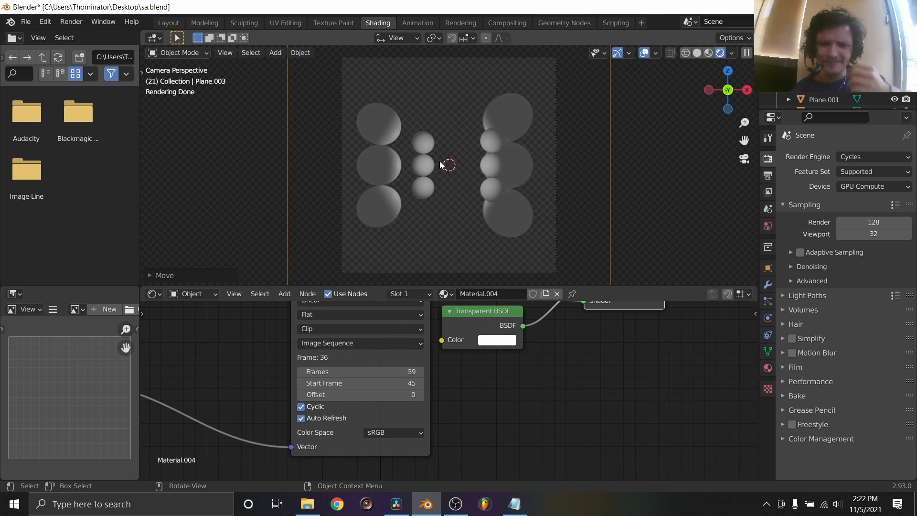
- Return to frame 1 and split off a Timeline area between the 3D viewport and the shader editor, enlarging it slightly
key(shift+Left)
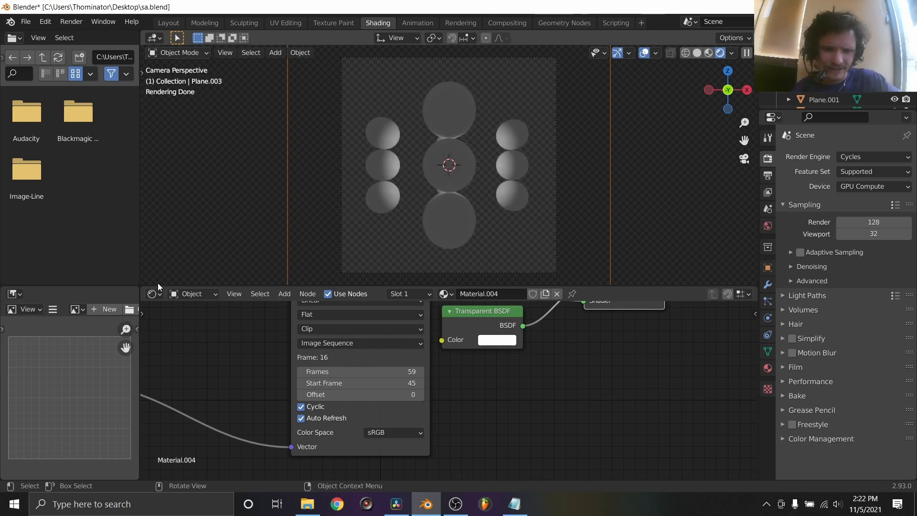
drag(158, 286, 158, 248)
click(153, 253)
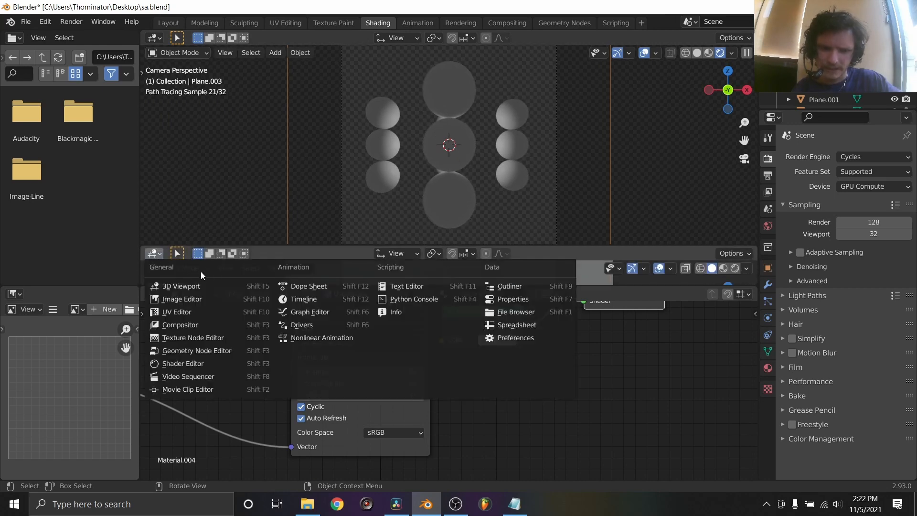
click(303, 299)
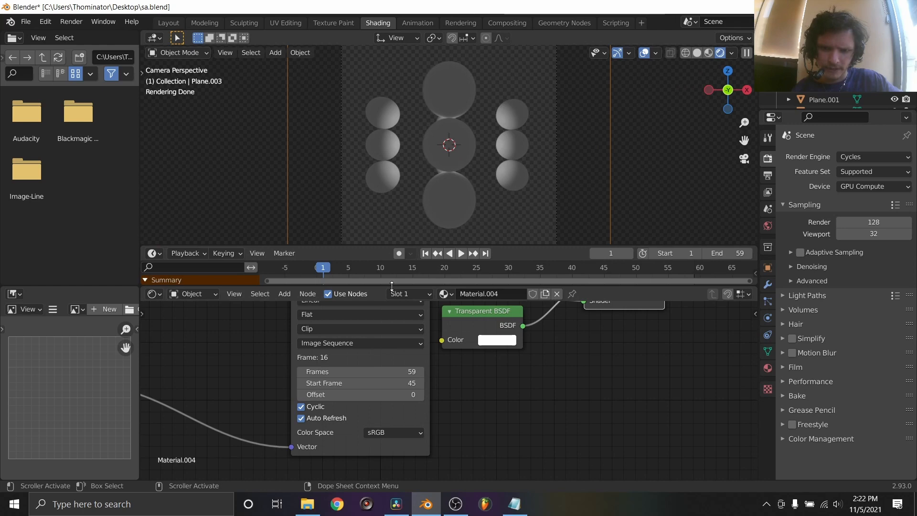
drag(392, 286, 396, 304)
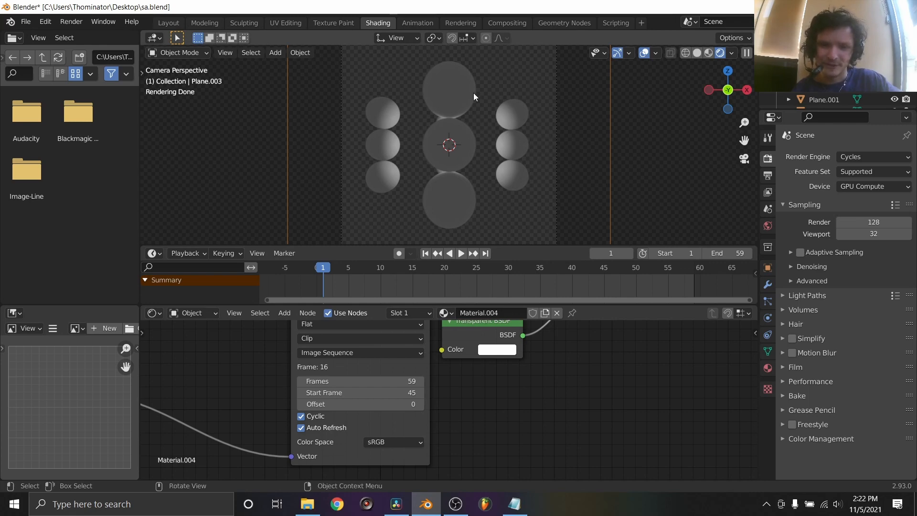
- Play the animation from frame 1 to check the four offset sphere stacks together
key(space)
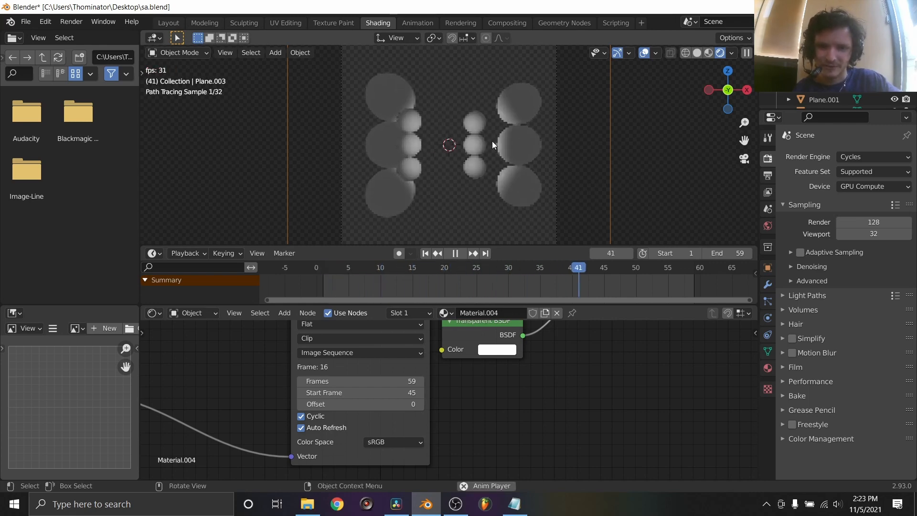
key(Escape)
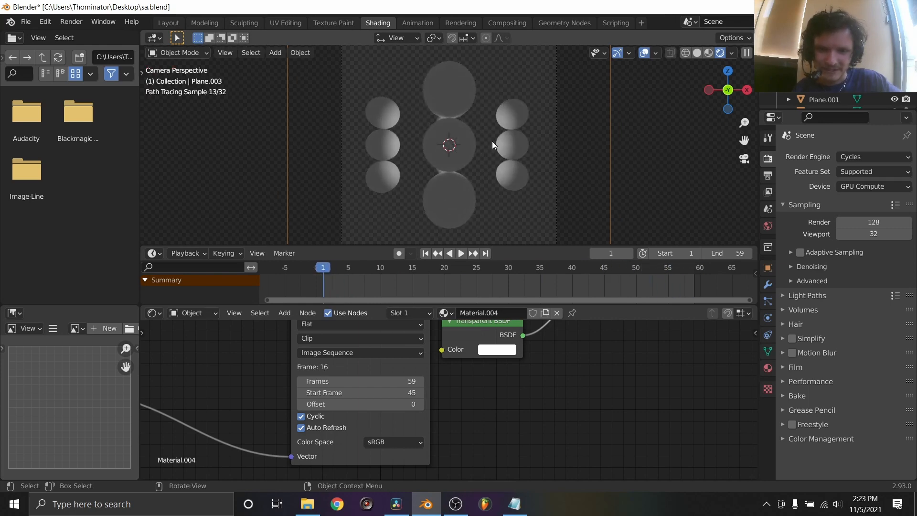
key(space)
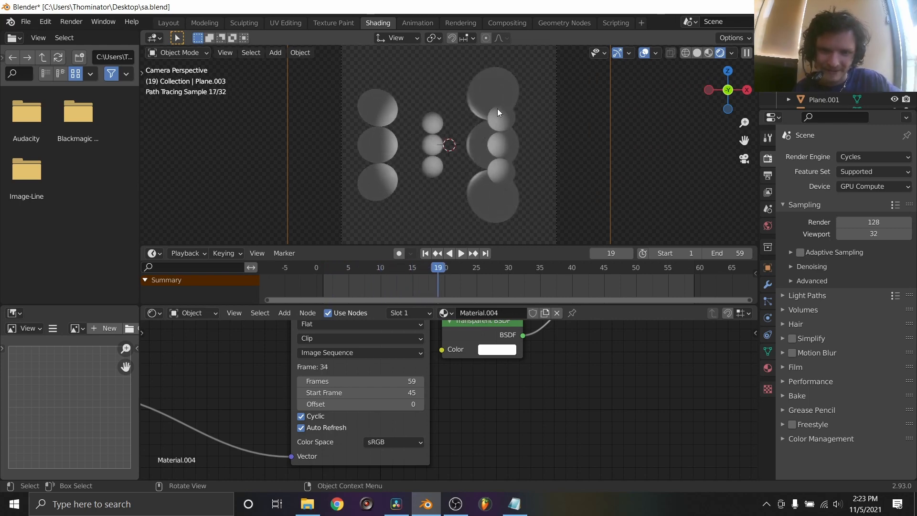
- Stop the playback, returning to frame 1, and save the file
key(Escape)
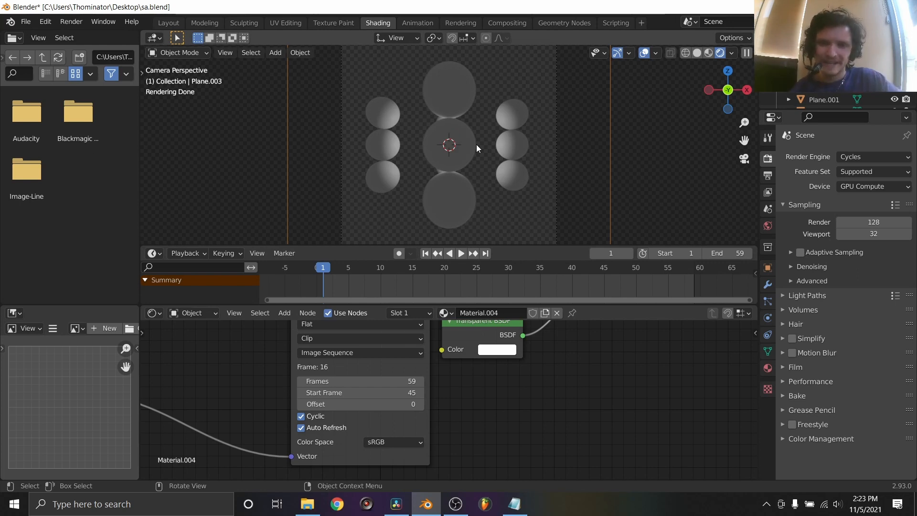
key(ctrl+s)
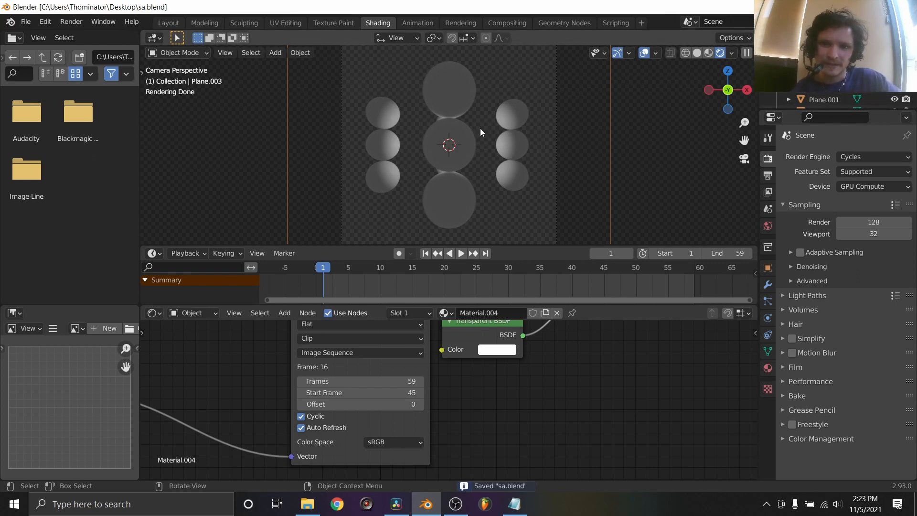
- Move the first plane (Plane) backward along the view Z axis, behind the other planes, and insert a Location keyframe at frame 1
click(630, 127)
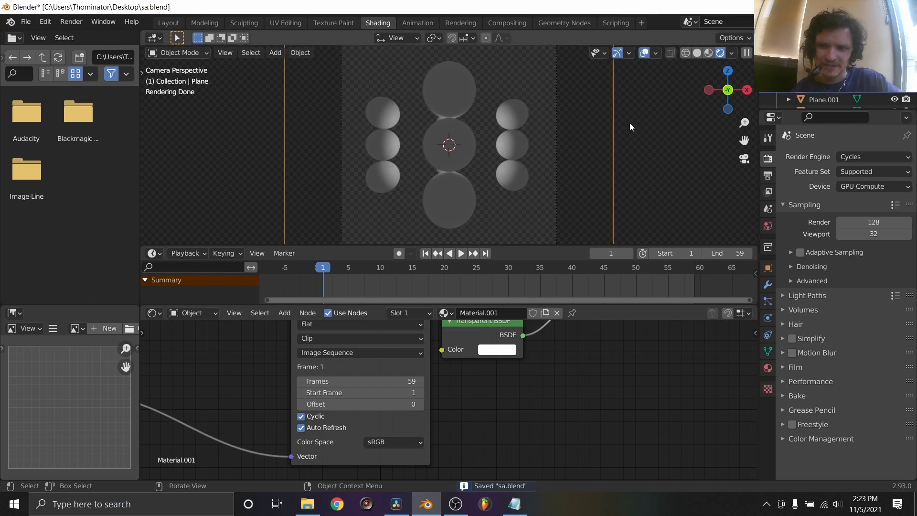
key(g)
key(z)
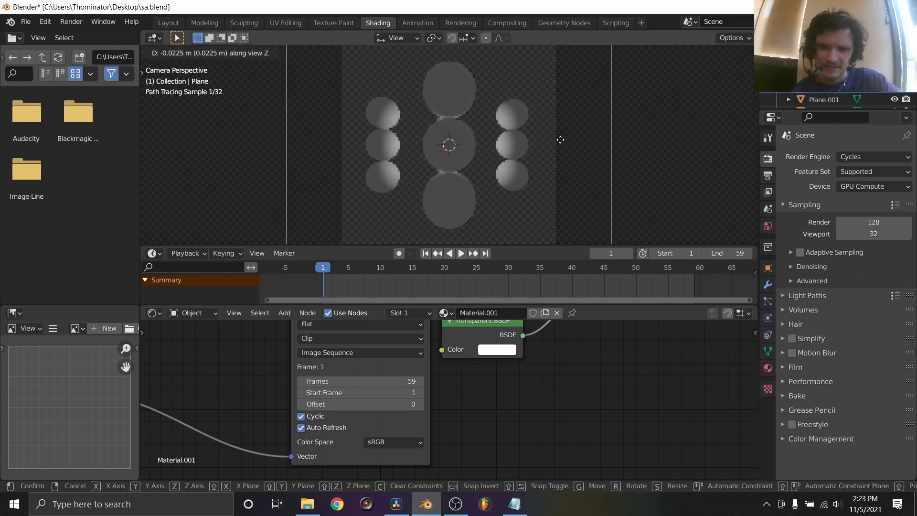
click(559, 133)
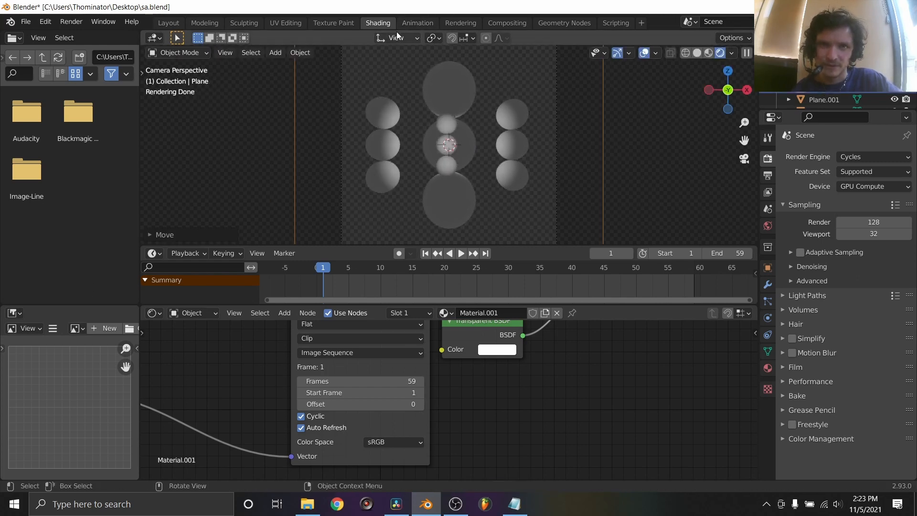
key(i)
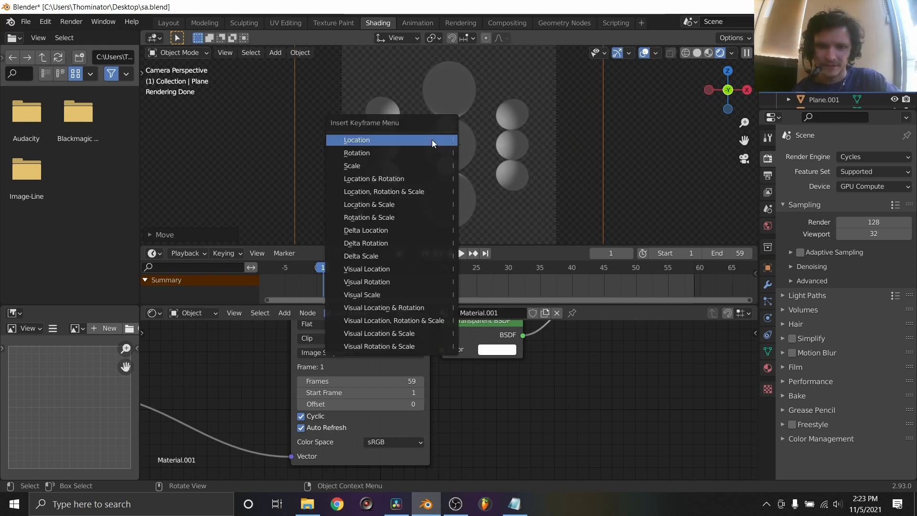
click(431, 140)
- Advance to frame 16, checking how the sphere stacks overlap, and insert a Location keyframe on the first plane
key(Right)
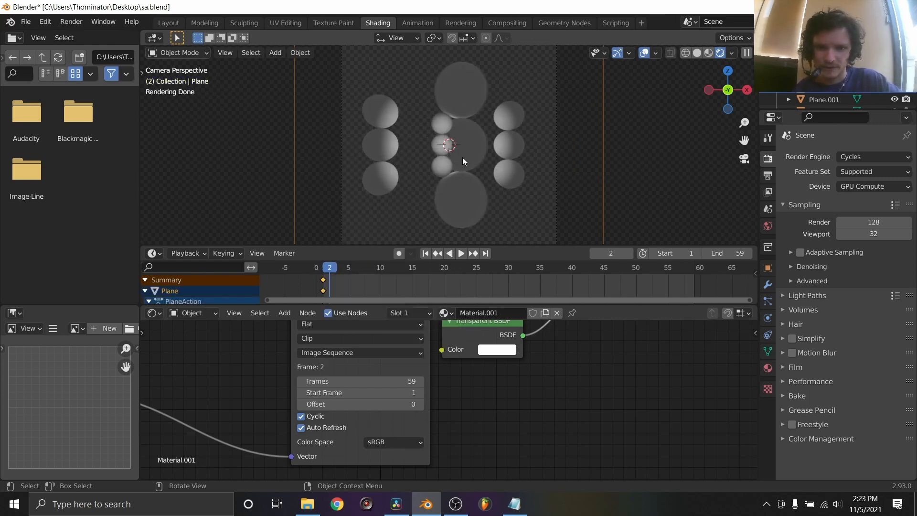
key(Right)
key(Right)
key(Right)
key(Right)
key(Right)
key(Right)
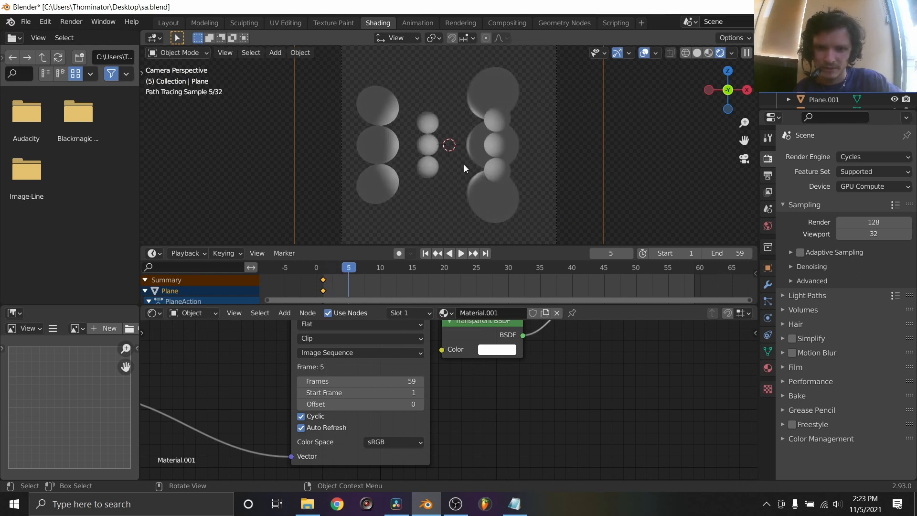
key(Right)
key(Right)
key(Right)
key(Right)
key(Right)
key(Right)
key(Right)
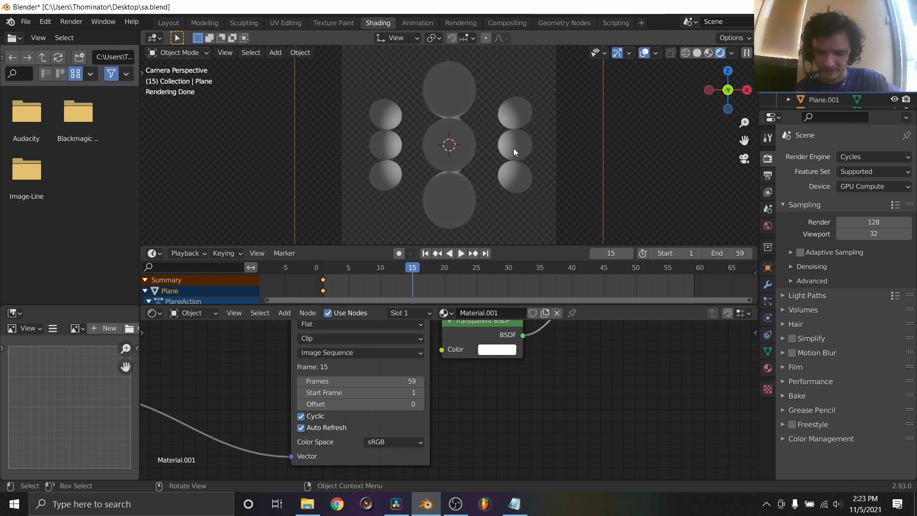
key(Right)
key(Right)
key(Right)
key(Left)
key(Right)
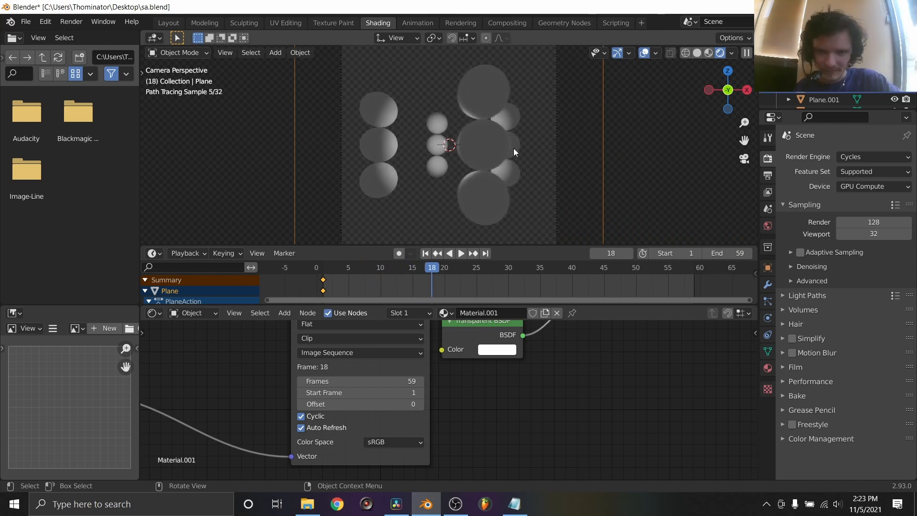
key(Left)
key(Right)
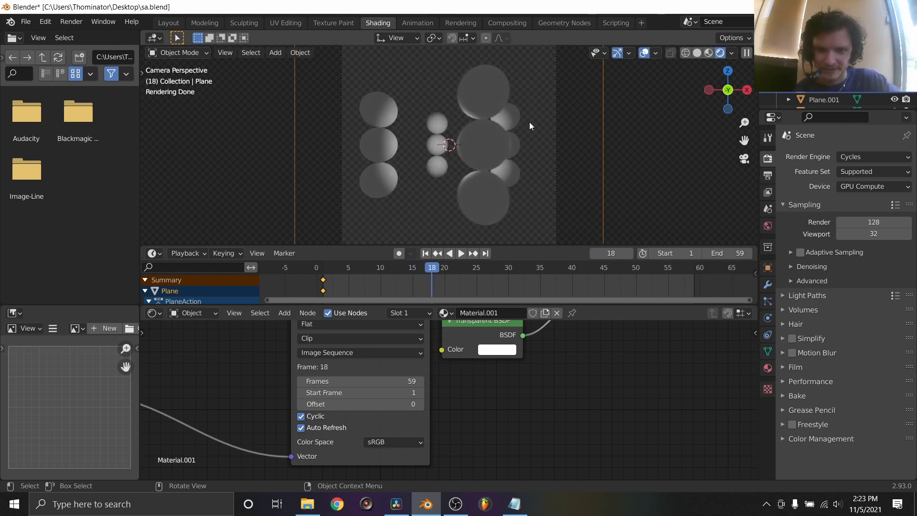
key(Left)
key(Left)
key(i)
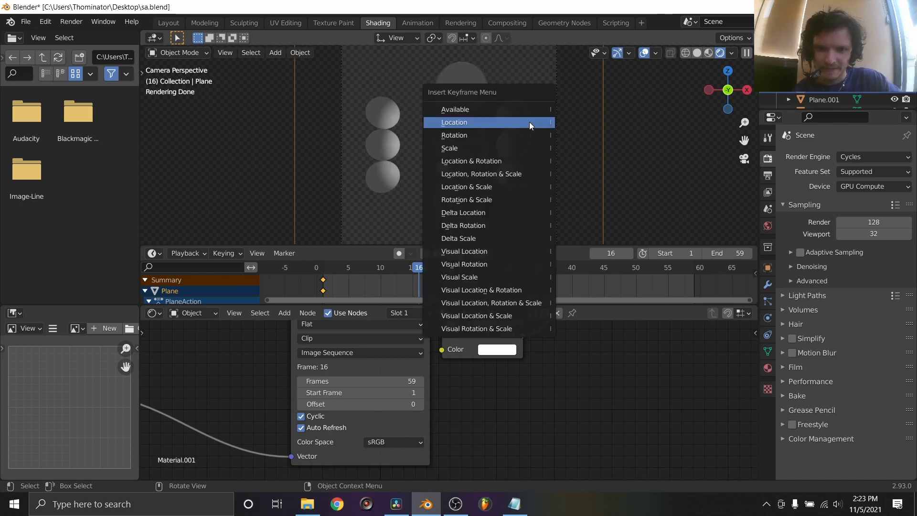
click(529, 122)
- At frame 17, move the first plane forward along the view Z axis, in front of the others, and insert a Location keyframe
key(Right)
key(g)
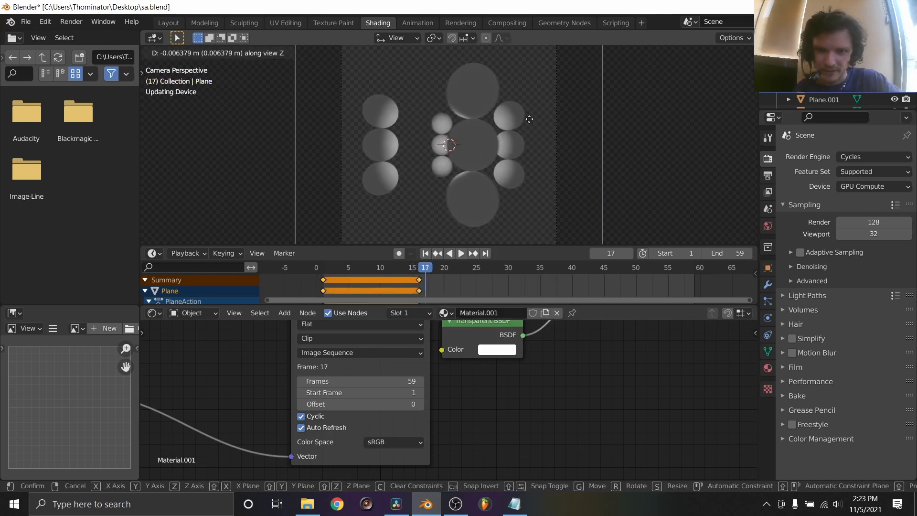
click(545, 144)
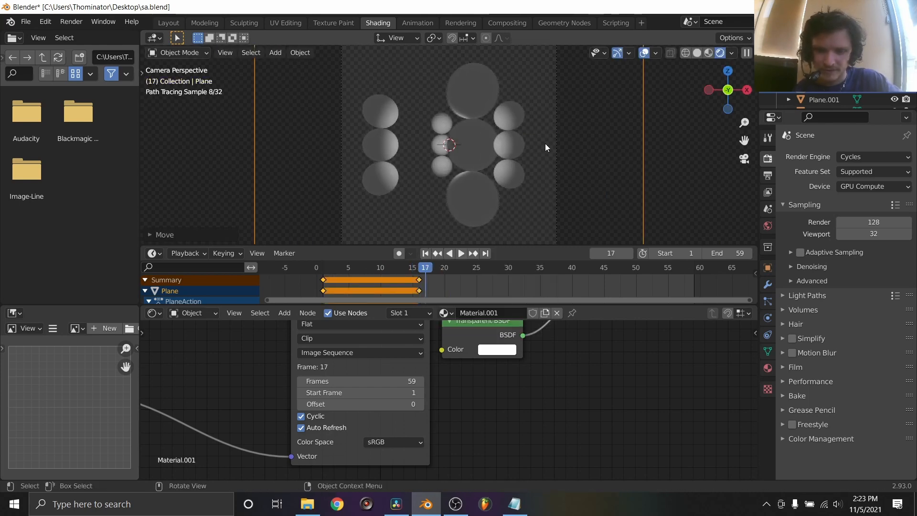
key(i)
click(535, 156)
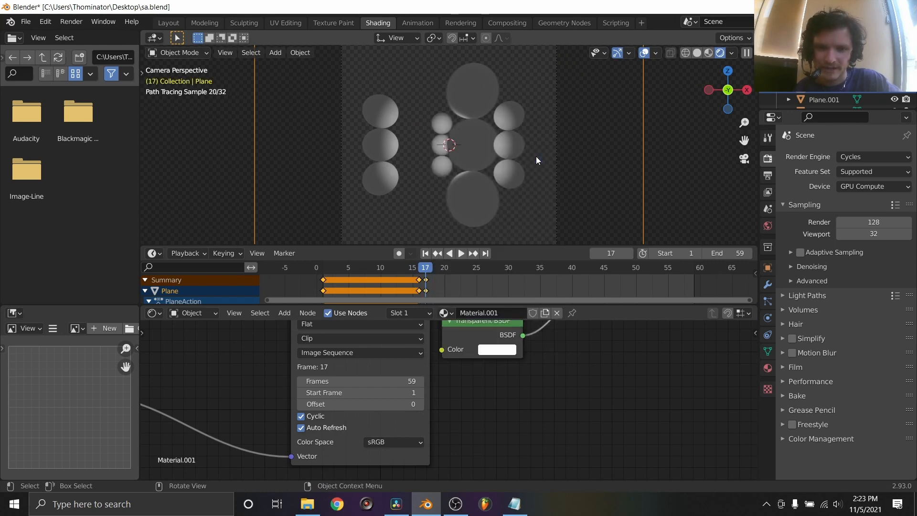
- Play ahead, stop at frame 51 and insert a Location keyframe on the first plane
key(space)
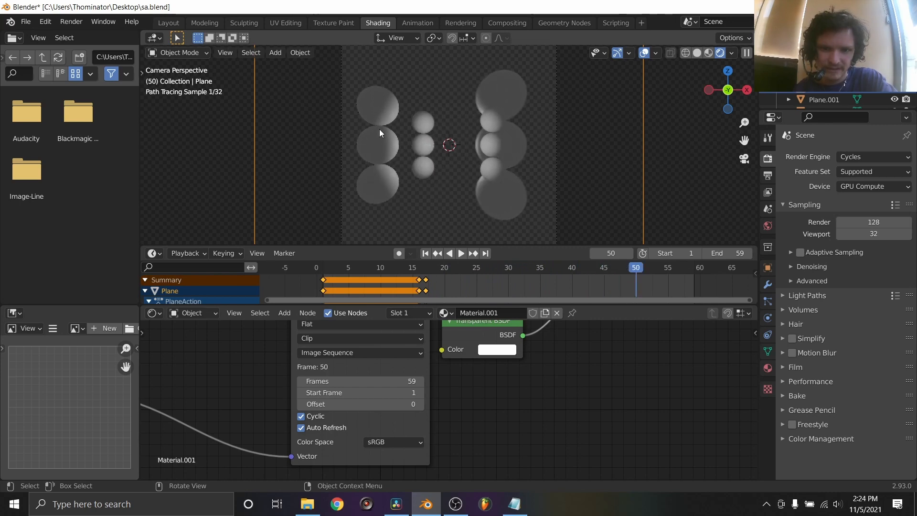
key(Left)
key(Left)
key(Left)
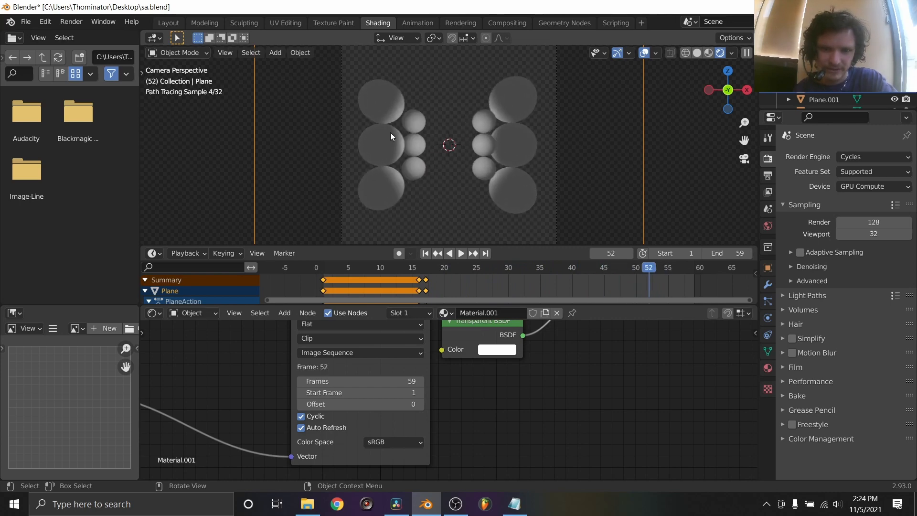
key(i)
click(390, 133)
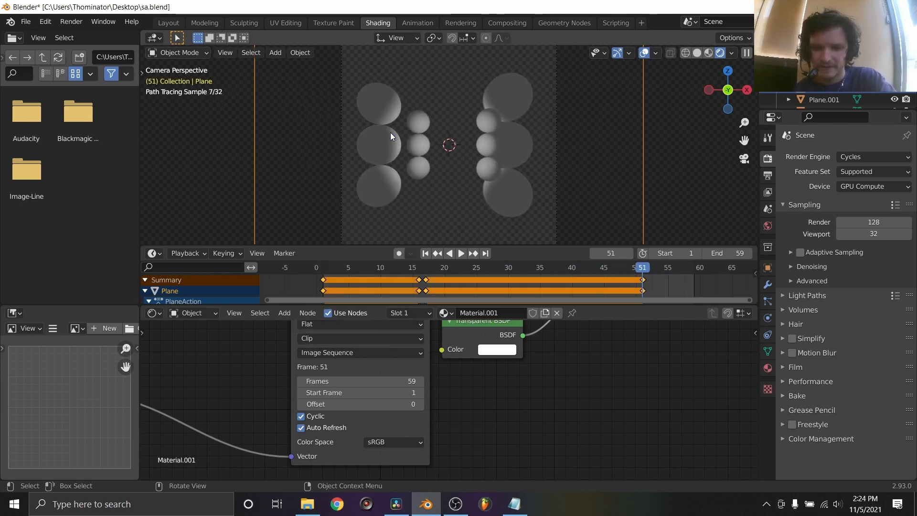
- At frame 52, move the first plane backward along the view Z axis, behind the others, and insert a Location keyframe
key(Right)
key(g)
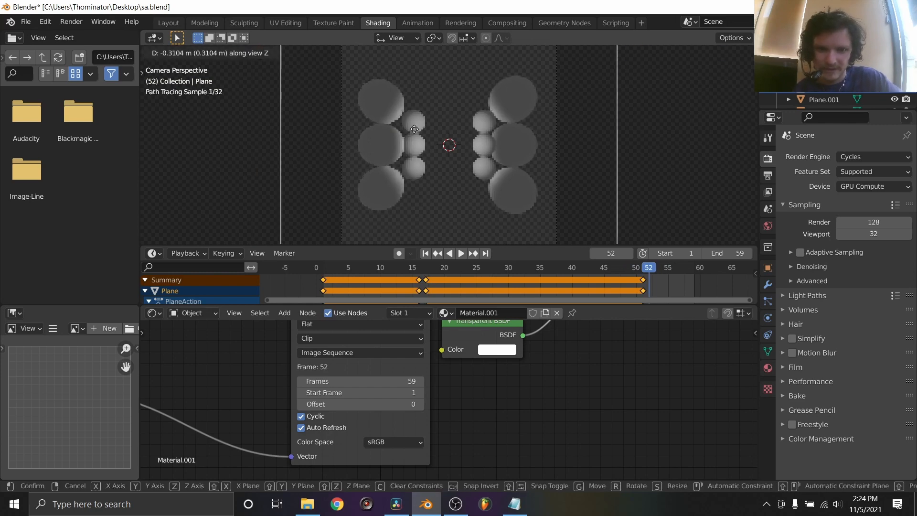
click(416, 126)
key(i)
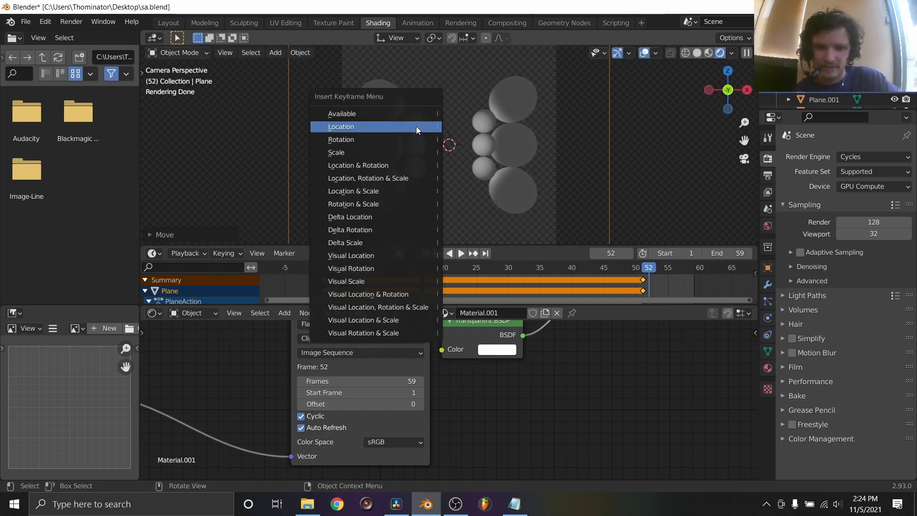
click(417, 127)
- Step through the remaining frames to check the sphere overlaps, and return to frame 1
key(Right)
key(Right)
key(Right)
key(Right)
key(Right)
key(Right)
key(Right)
key(Right)
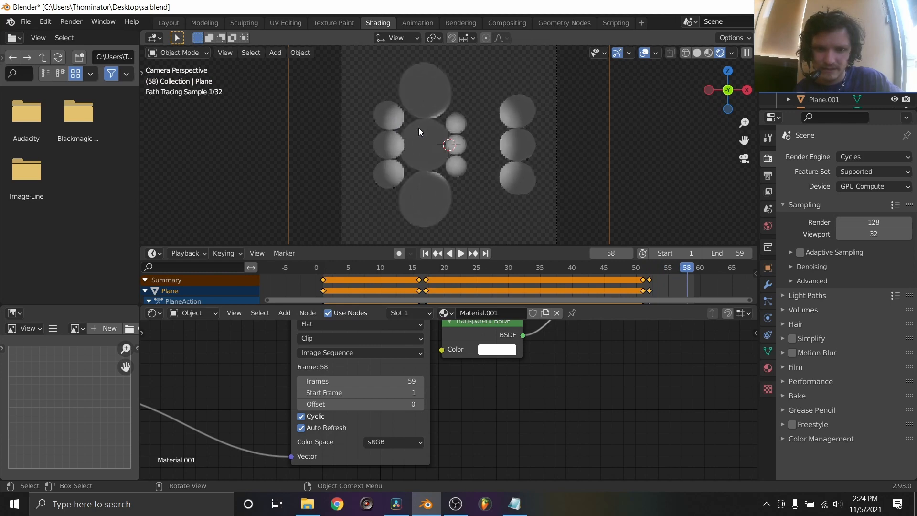
key(Right)
key(Right)
key(Right)
key(shift+Left)
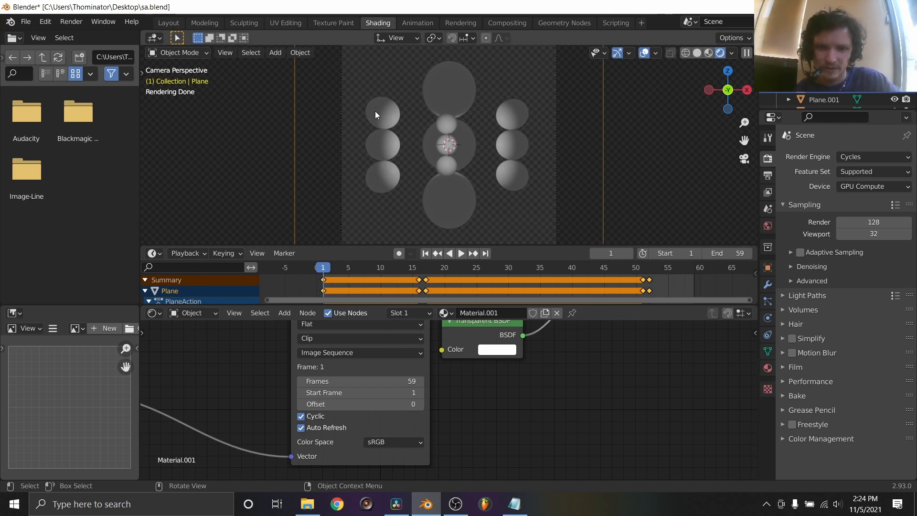
- Play from frame 1, stop on frame 7 and select Plane.001
key(space)
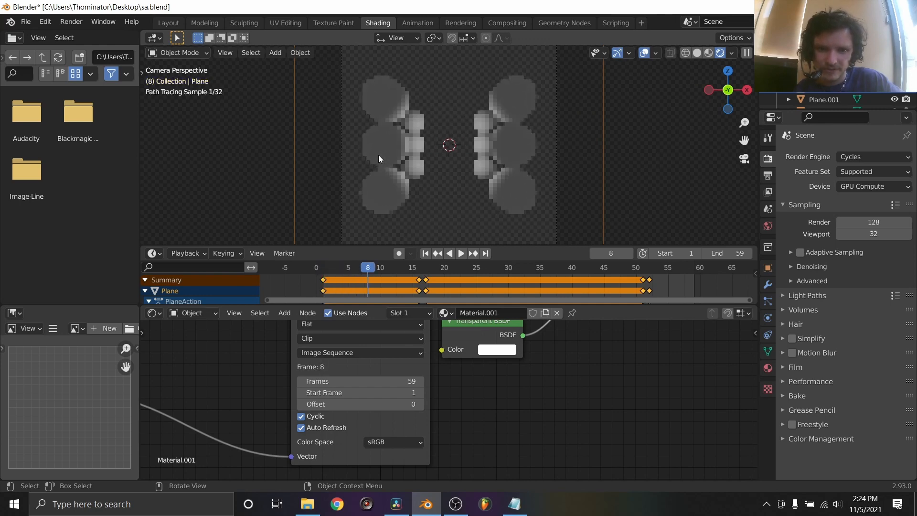
key(Left)
key(Left)
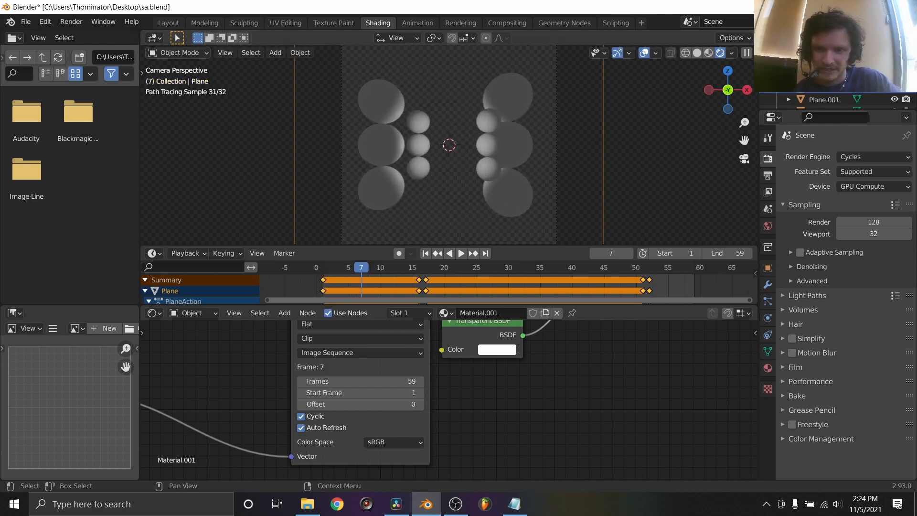
click(829, 99)
key(Right)
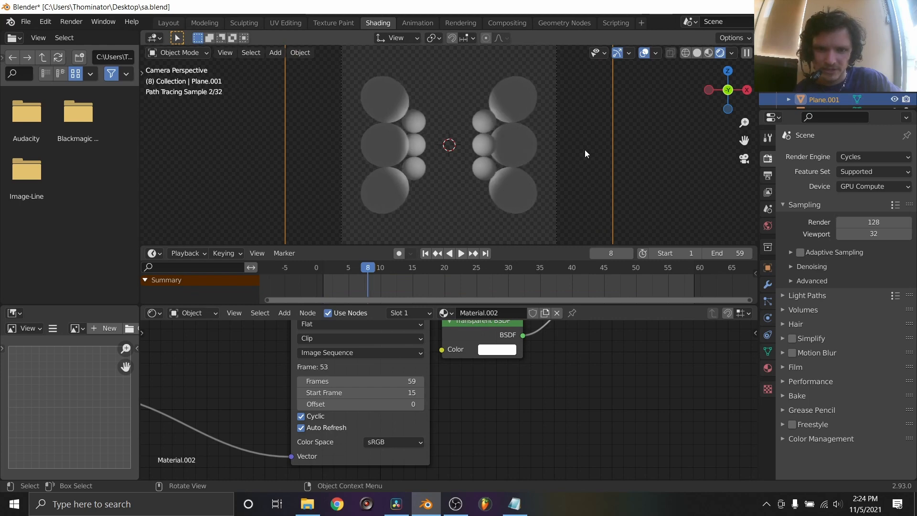
key(g)
key(z)
click(492, 134)
key(ctrl+z)
key(Left)
- Keyframe Plane.001's location at frame 7, and at frame 8 move it backward along the view Z axis and keyframe its location again
key(i)
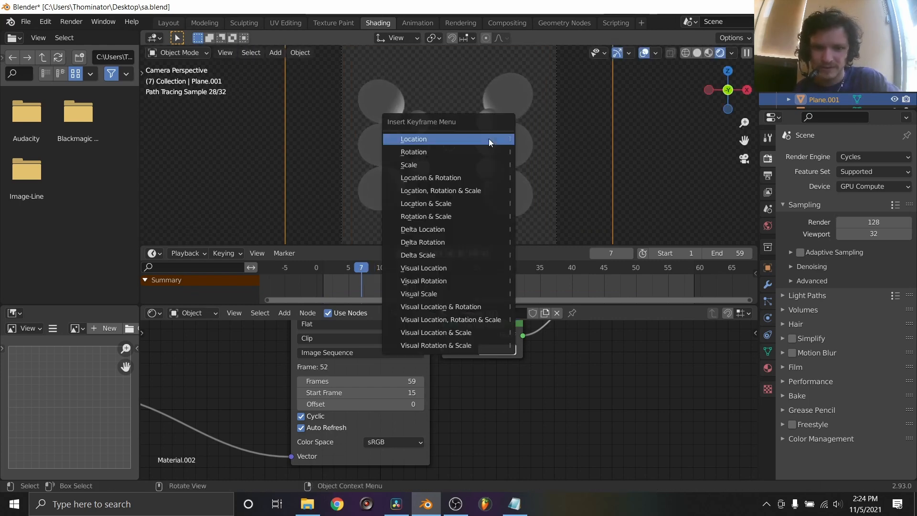
click(489, 138)
key(Right)
key(g)
key(z)
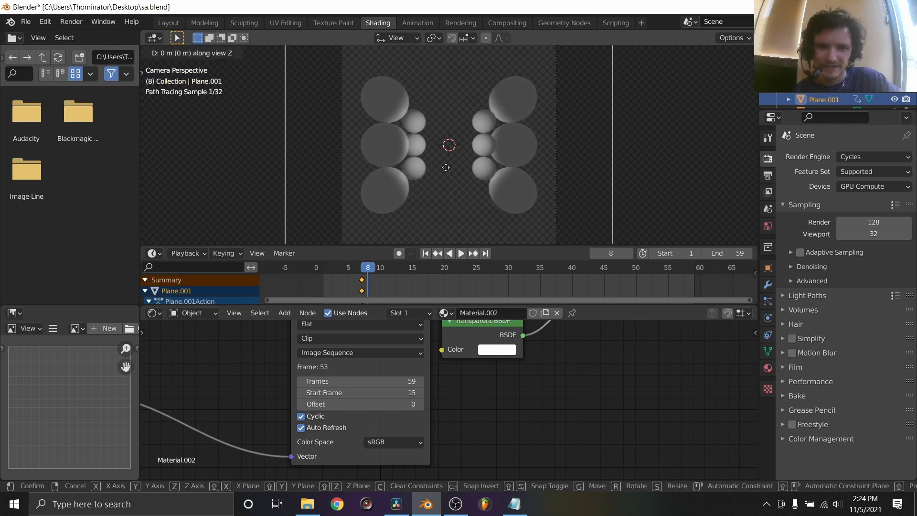
click(447, 155)
key(i)
click(447, 154)
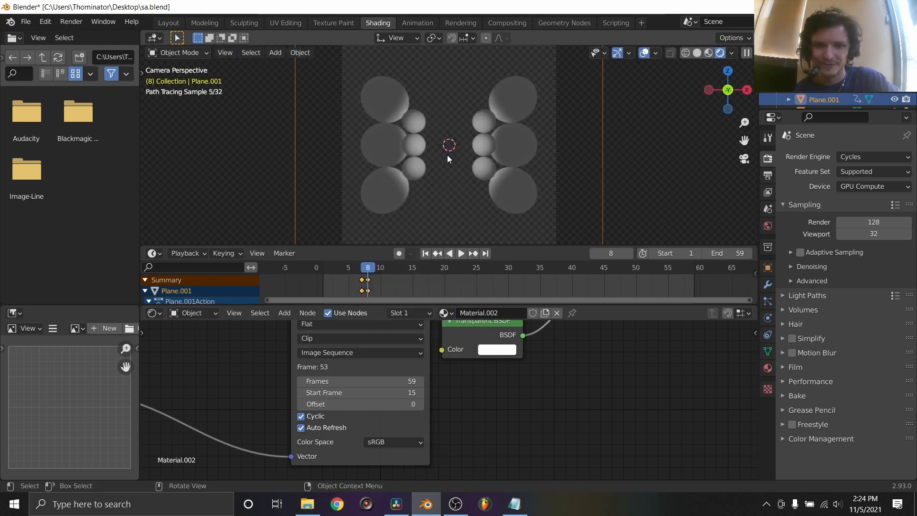
- Advance to frame 31, checking the sphere overlaps, and insert a Location keyframe on Plane.001
key(Right)
key(Right)
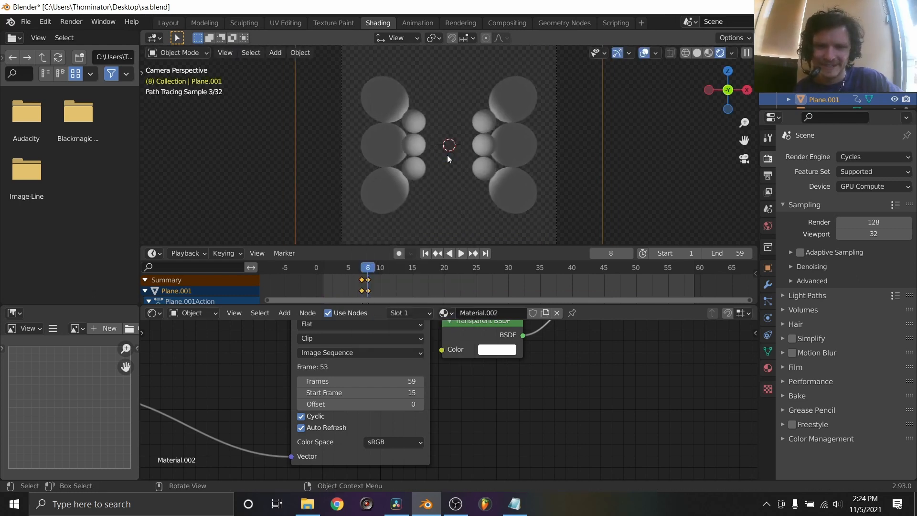
key(Right)
key(Right)
key(Right)
key(Right)
key(Right)
key(Right)
key(Right)
key(Right)
key(Right)
key(Right)
key(Right)
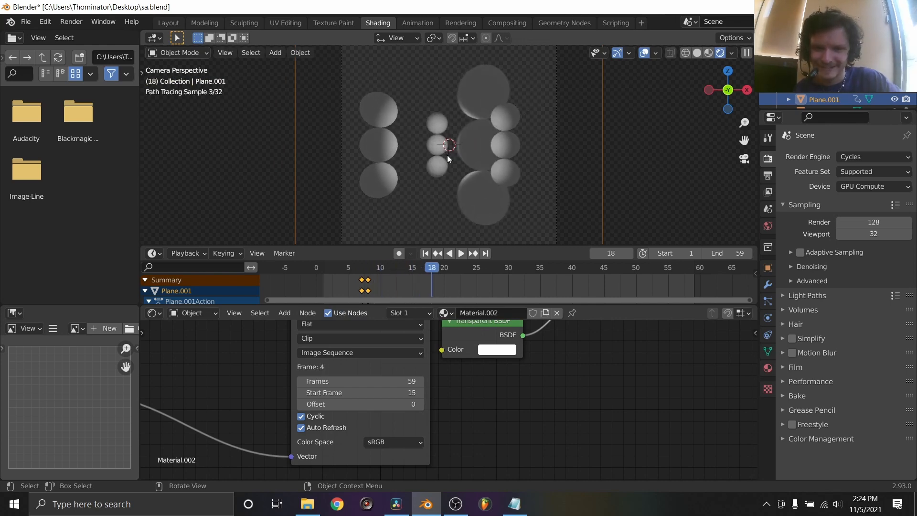
key(Right)
key(Right)
key(Right)
key(Right)
key(Right)
key(Right)
key(Right)
key(Right)
key(Right)
key(Right)
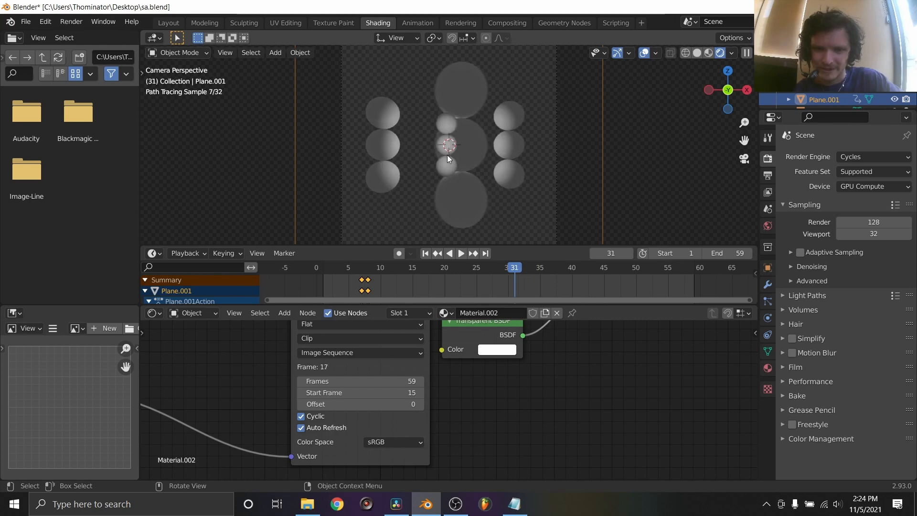
key(i)
click(527, 137)
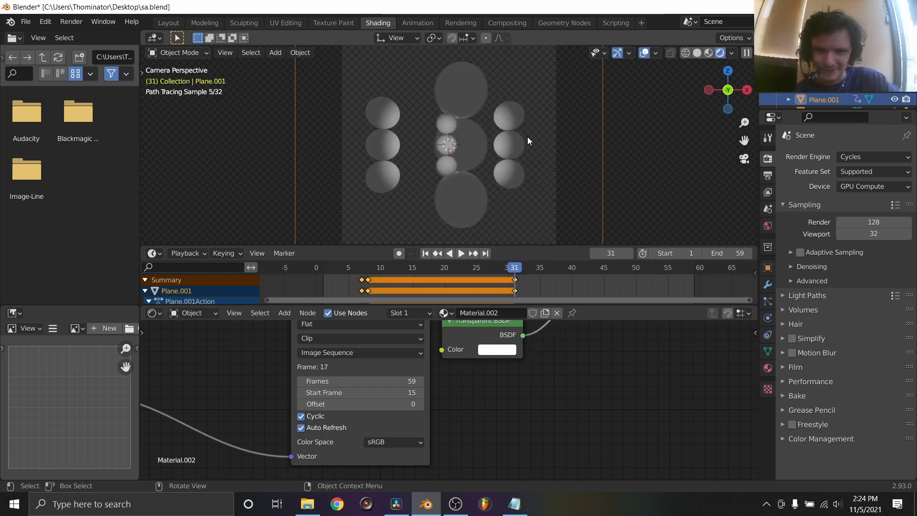
- At frame 32, move Plane.001 forward along the view Z axis, in front of the others, and insert a Location keyframe
key(Right)
key(g)
key(z)
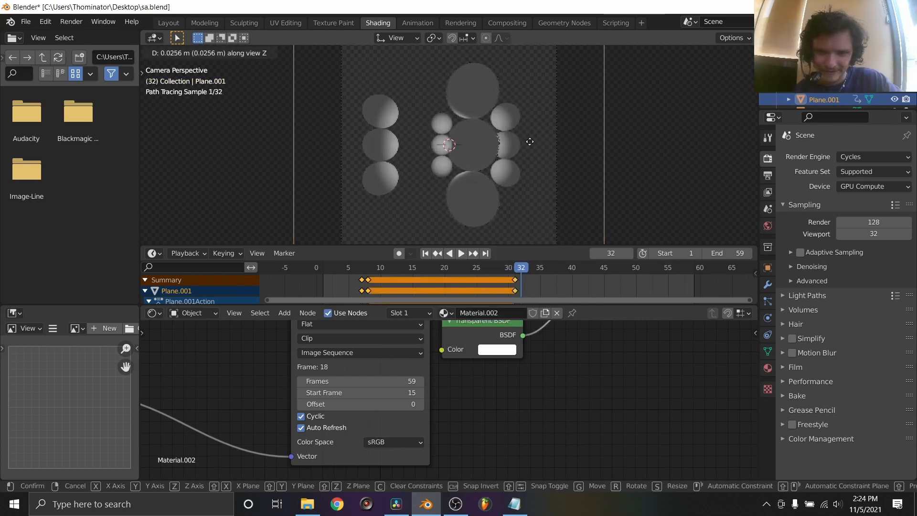
click(534, 152)
key(i)
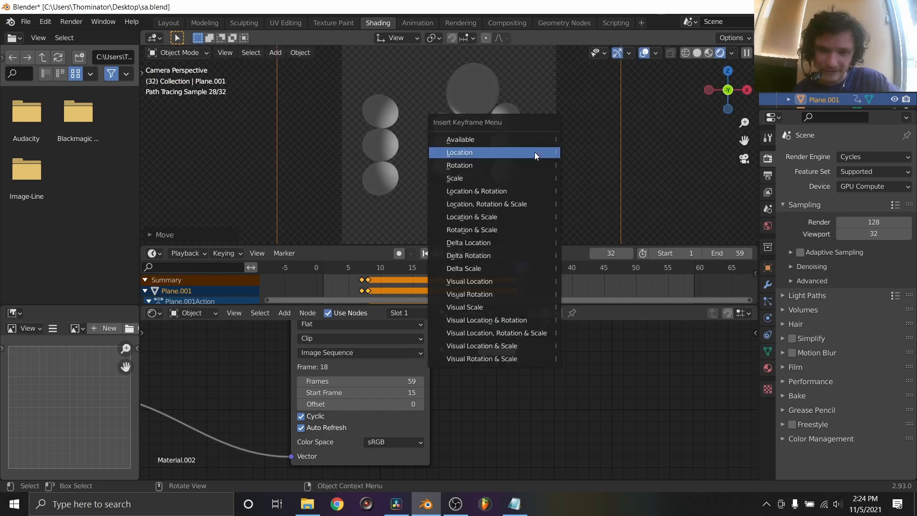
click(534, 152)
- Step through the frames from 32 to 55, checking how the sphere stacks overlap
key(Right)
key(Right)
key(Right)
key(Right)
key(Right)
key(Right)
key(Right)
key(Right)
key(Right)
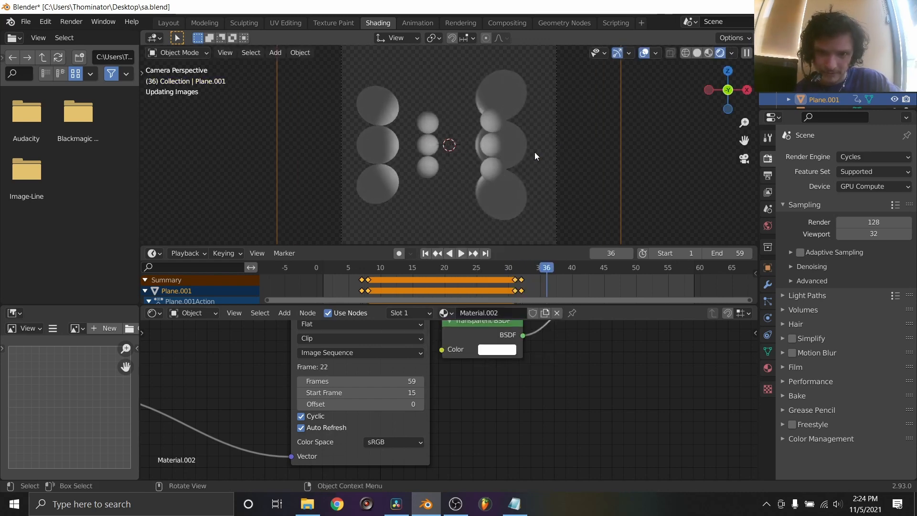
key(Right)
key(Right)
key(Right)
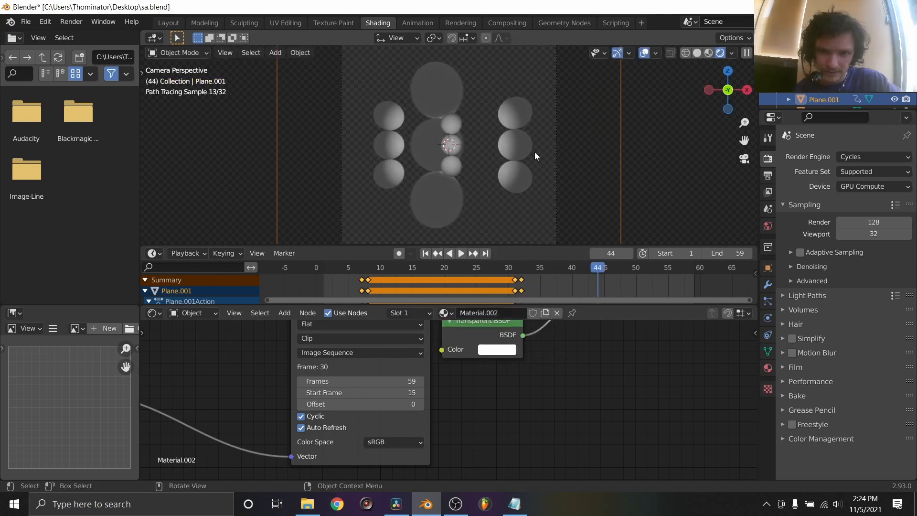
key(Right)
key(Right)
key(Right)
key(Right)
key(Right)
key(Right)
key(Right)
key(Right)
key(Right)
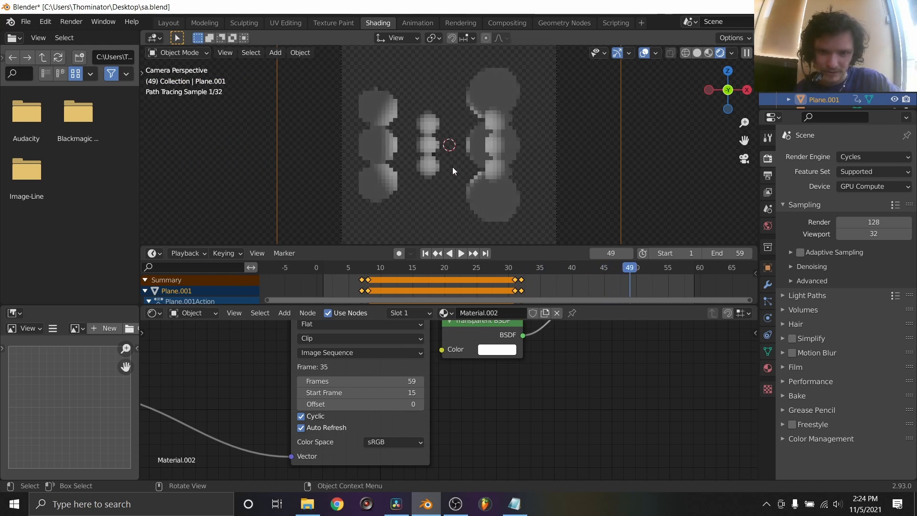
key(Right)
key(Right)
key(Right)
key(Right)
key(Right)
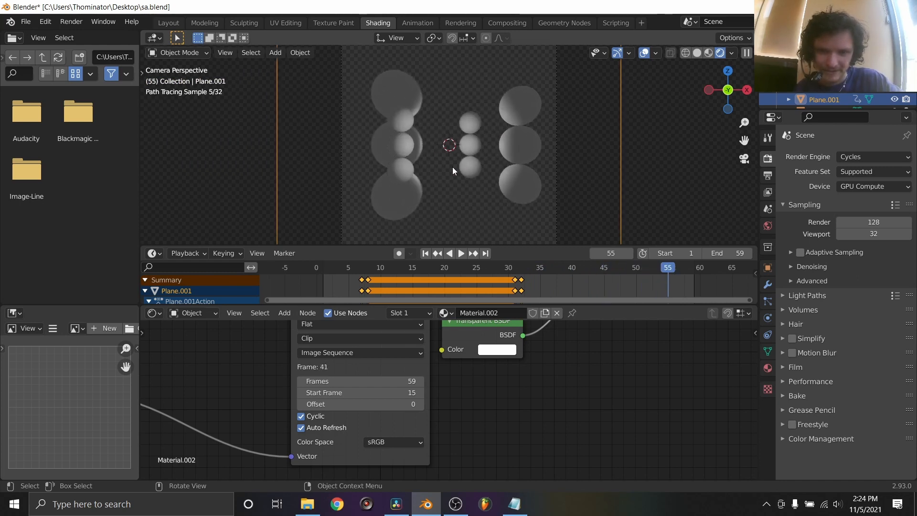
- Return to frame 1 and step through to around frame 21, examining the depth order of the sphere stacks
key(shift+Left)
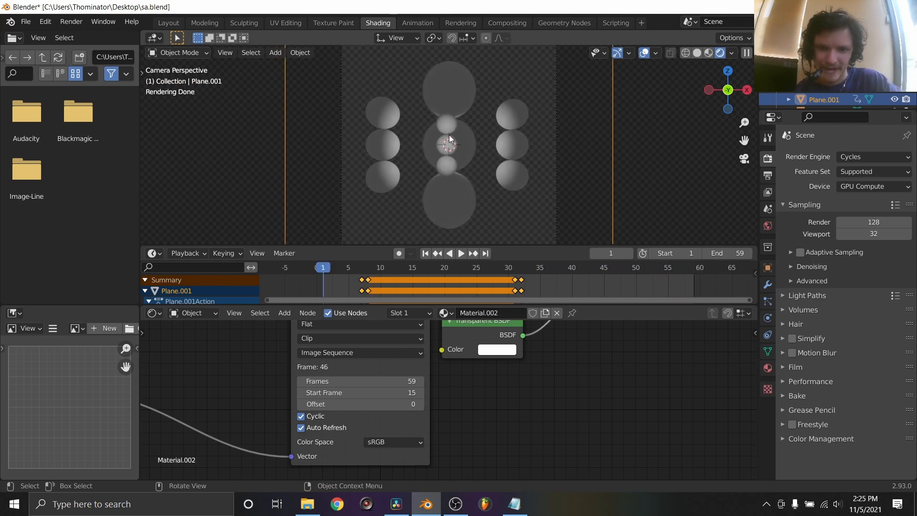
key(Right)
key(Right)
key(Right)
key(Right)
key(Right)
key(Right)
key(Right)
key(Right)
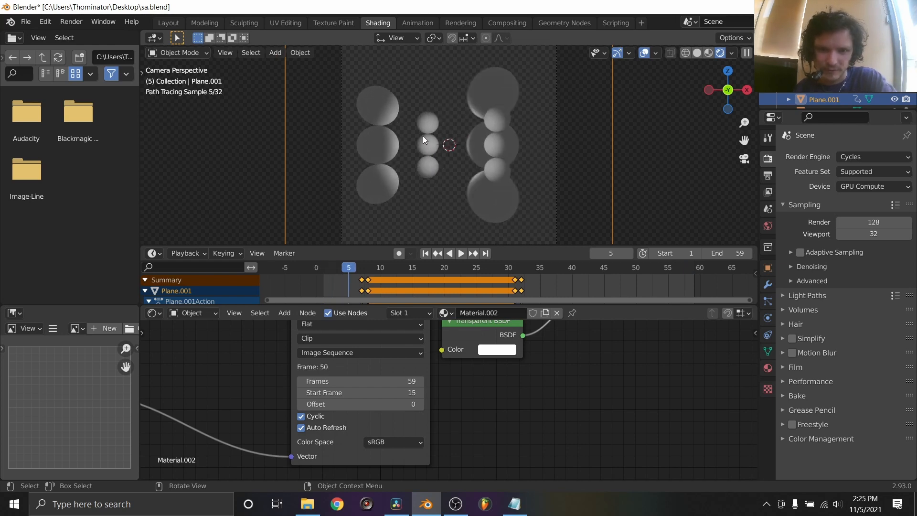
key(Right)
key(Right)
key(Right)
key(Right)
key(Right)
key(Right)
key(Right)
key(Right)
key(Right)
key(Right)
key(Right)
key(Right)
key(Right)
key(Right)
key(Right)
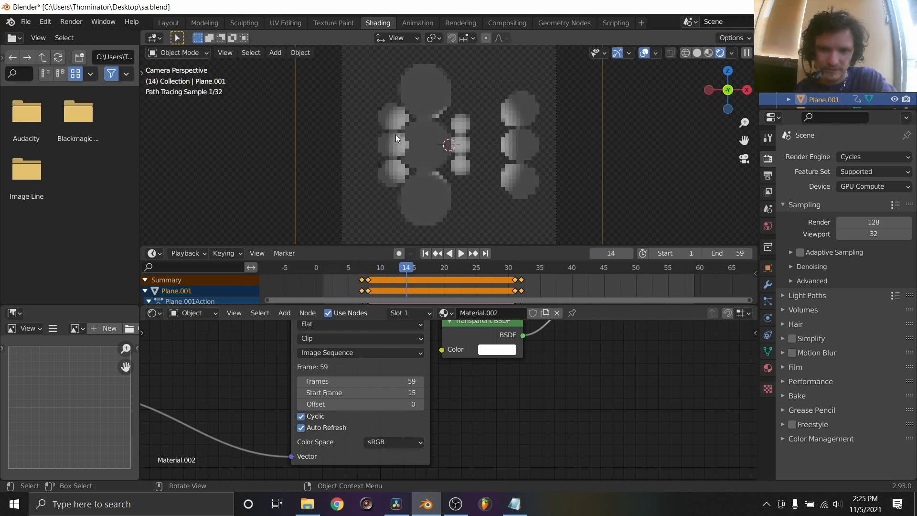
key(Left)
key(Left)
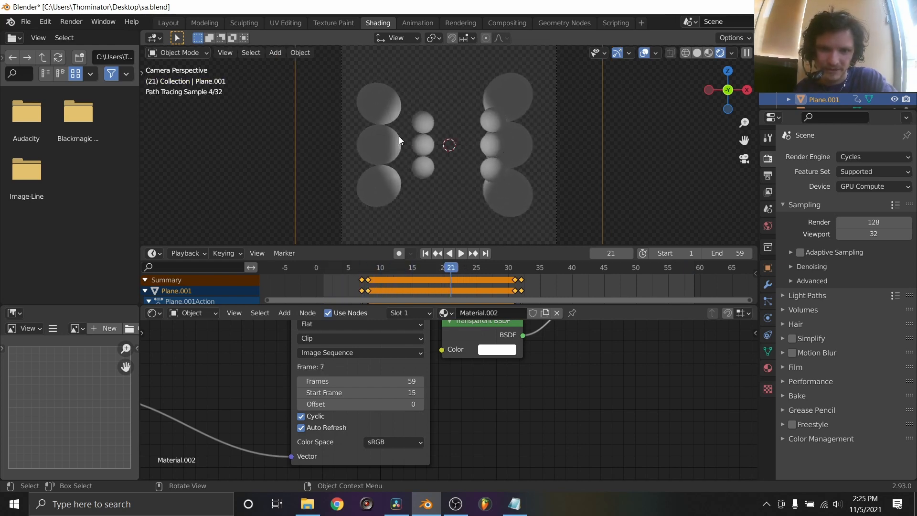
- Select Plane.002 and insert a Location keyframe on it at frame 22
key(Down)
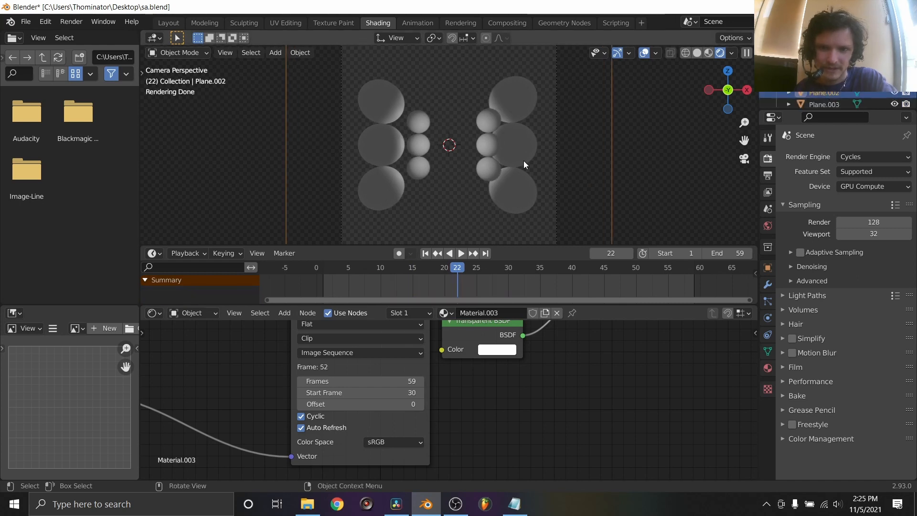
key(Right)
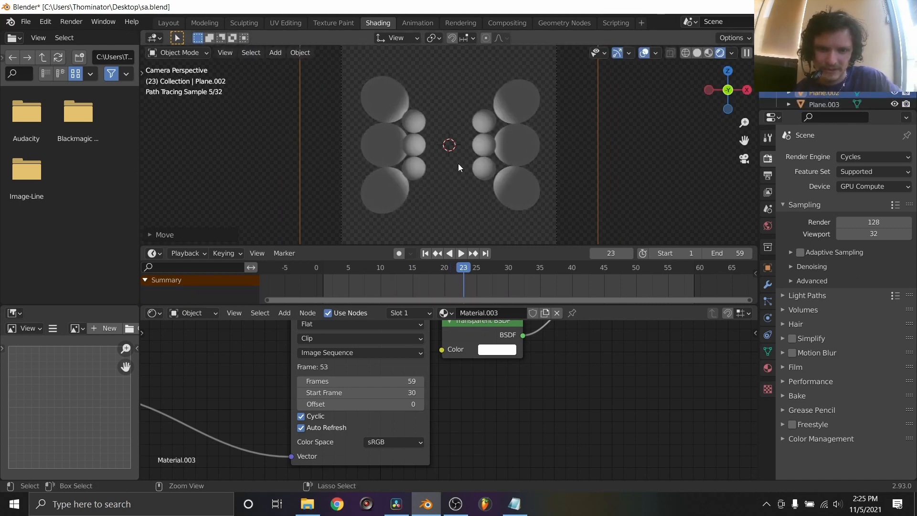
key(Left)
key(i)
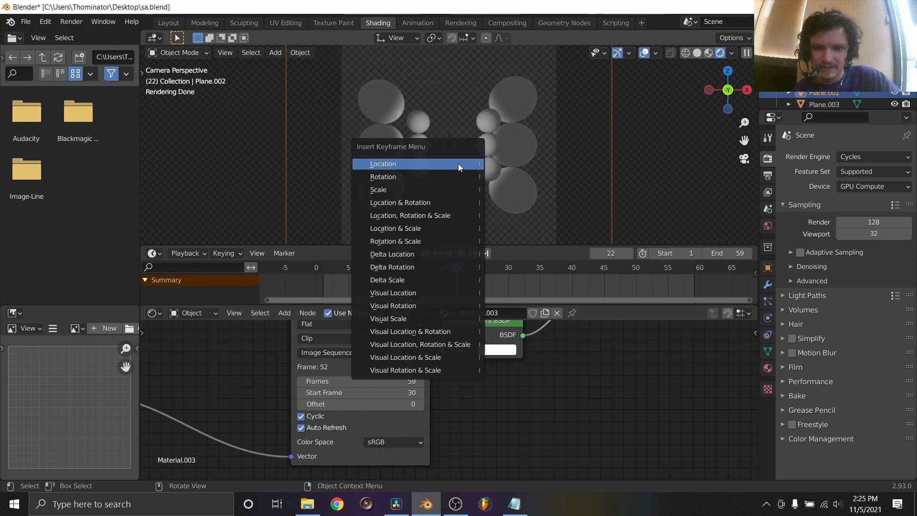
click(458, 164)
- At frame 23, move Plane.002 backward about 0.12 m along the view Z axis and insert a Location keyframe
key(Right)
key(g)
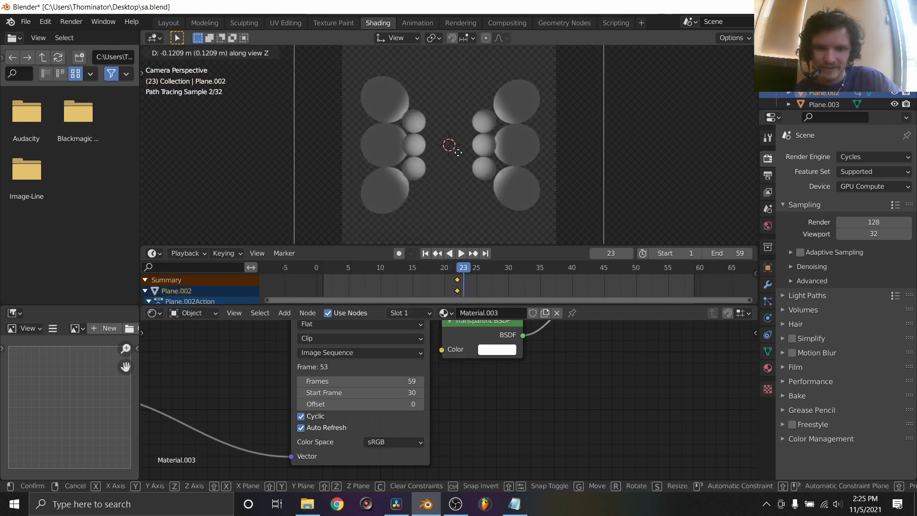
click(457, 153)
key(i)
click(458, 152)
- Play the animation forward, stop on frame 46 and insert a Location keyframe on Plane.002
key(space)
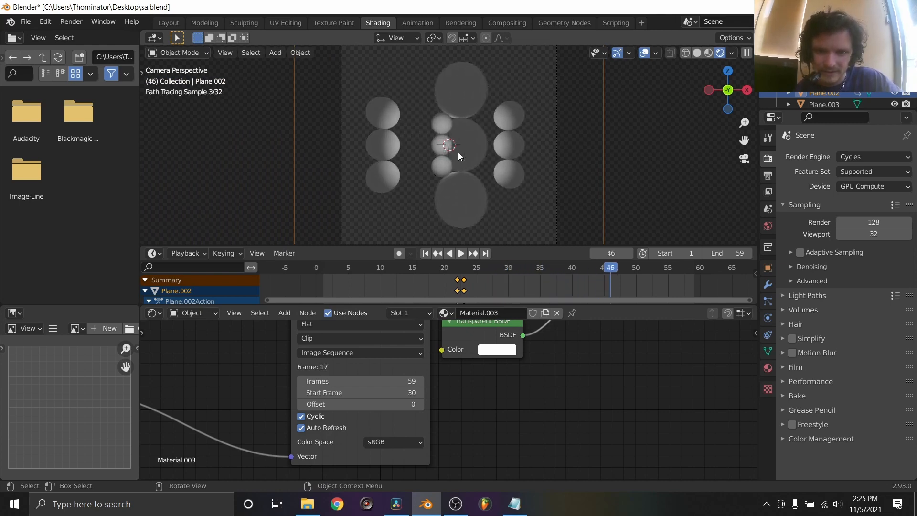
key(space)
key(Left)
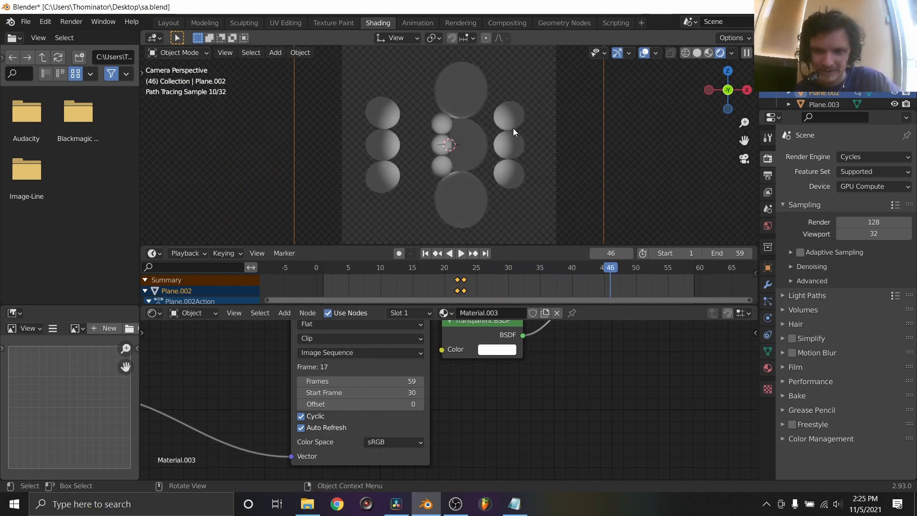
key(i)
click(513, 127)
- At frame 47, move Plane.002 forward along the view Z axis, in front of the other planes, and insert a Location keyframe
key(Right)
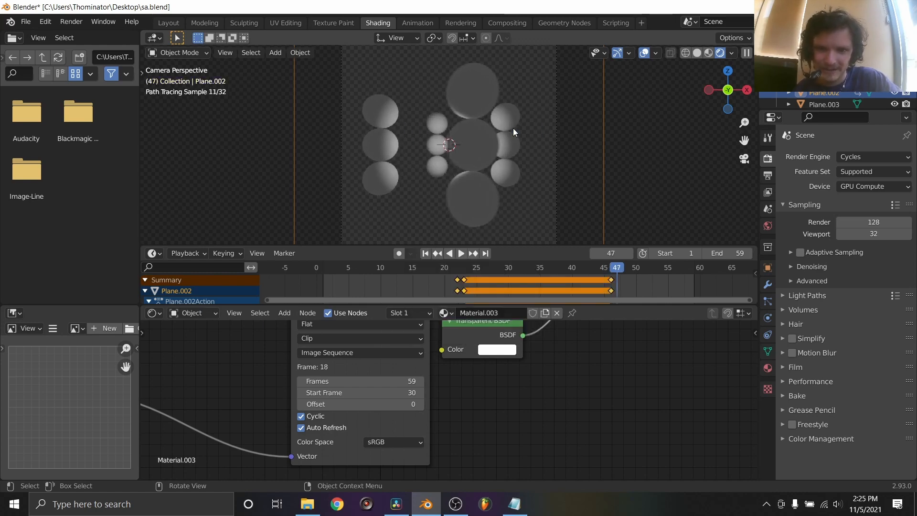
key(g)
key(z)
click(514, 151)
key(i)
click(513, 151)
- Step from frame 47 to frame 57, checking the overlaps that follow Plane.002's depth change
key(Right)
key(Right)
key(Right)
key(Right)
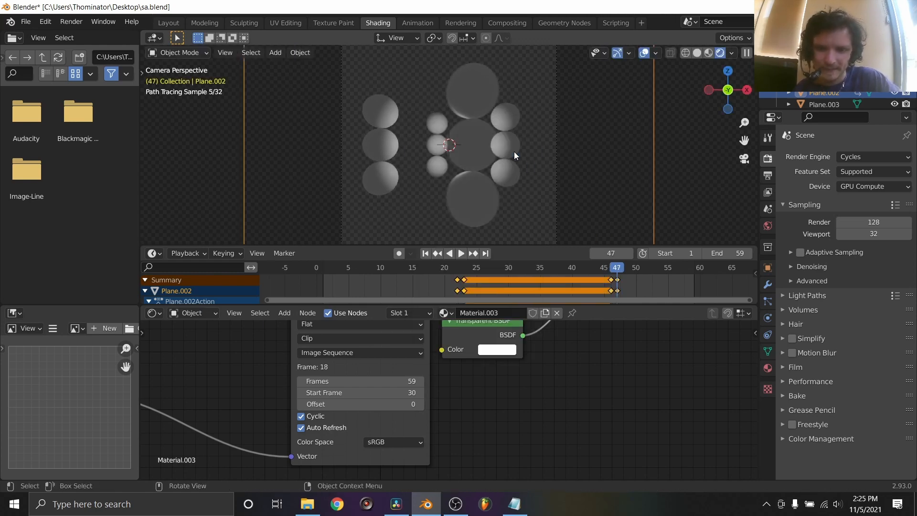
key(Right)
key(Right)
key(Right)
key(Right)
key(Right)
key(Right)
key(Right)
key(Right)
key(Right)
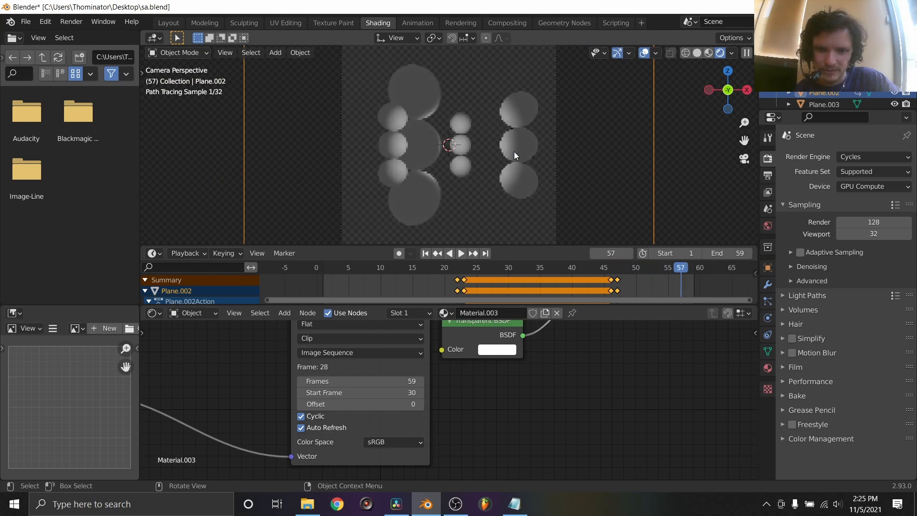
- Go back to frame 1 and step through the whole loop to frame 56, inspecting the overlap of every sphere stack
key(shift+Left)
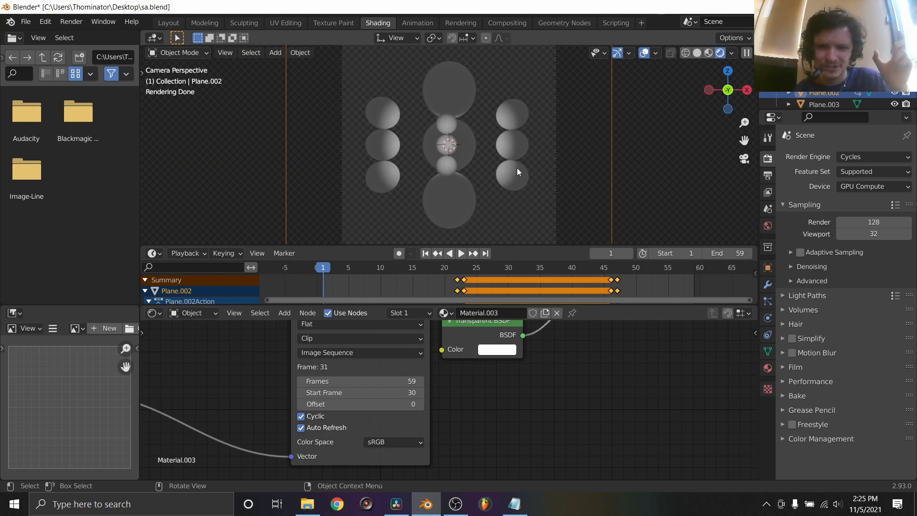
key(Right)
key(Right)
key(Right)
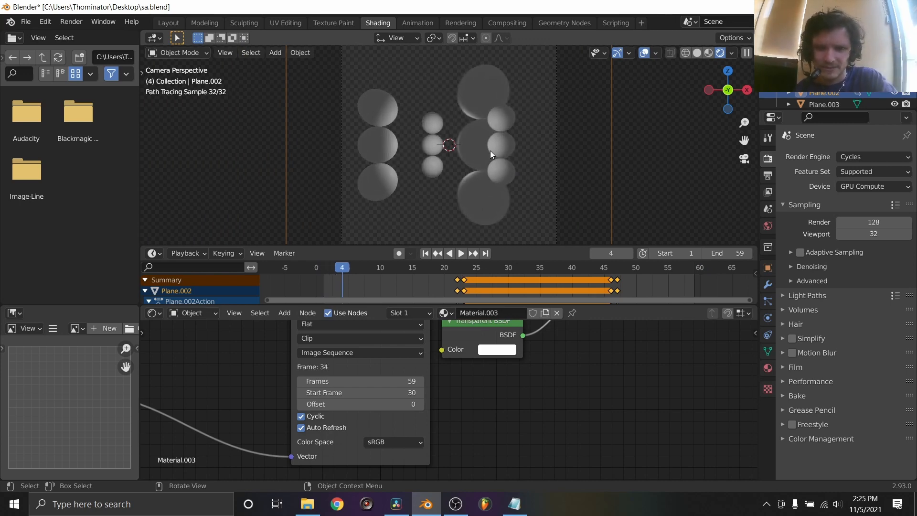
key(Right)
key(Right)
key(Right)
key(Right)
key(Right)
key(Right)
key(Right)
key(Right)
key(Right)
key(Right)
key(Right)
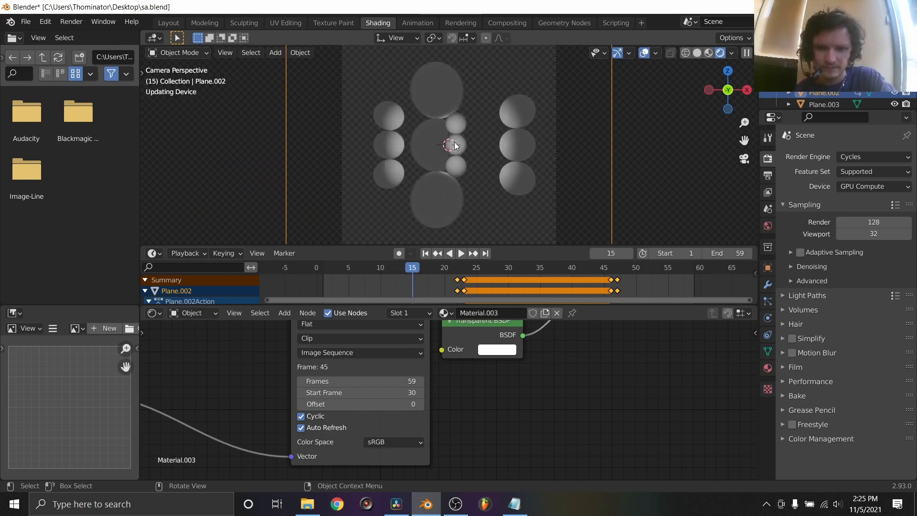
key(Right)
key(Right)
key(Right)
key(Right)
key(Right)
key(Right)
key(Right)
key(Right)
key(Right)
key(Right)
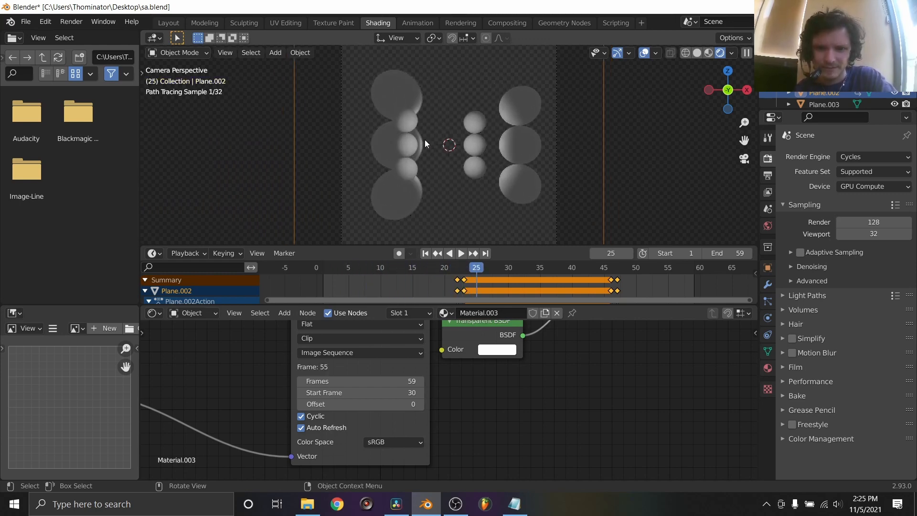
key(Right)
key(Right)
key(Right)
key(Right)
key(Right)
key(Right)
key(Right)
key(Right)
key(Right)
key(Right)
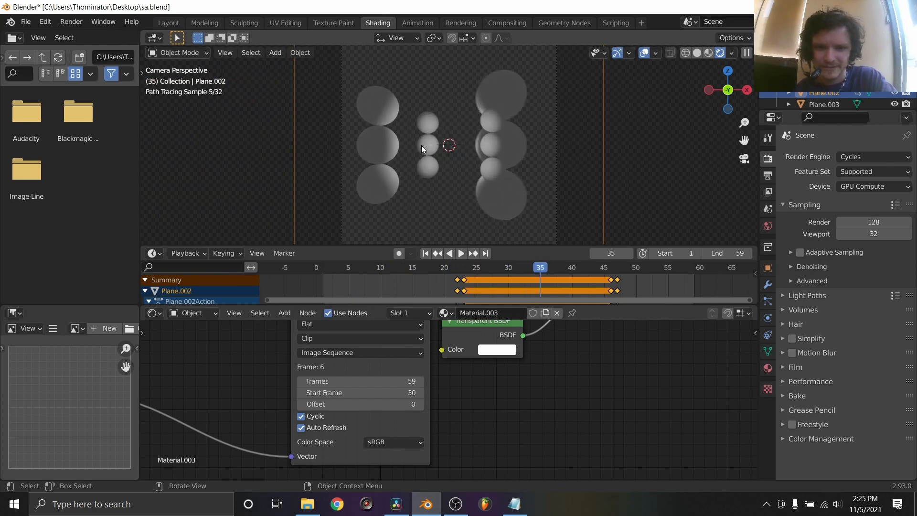
key(Right)
key(Right)
key(Right)
key(Right)
key(Right)
key(Right)
key(Right)
key(Right)
key(Right)
key(Right)
key(Right)
key(Right)
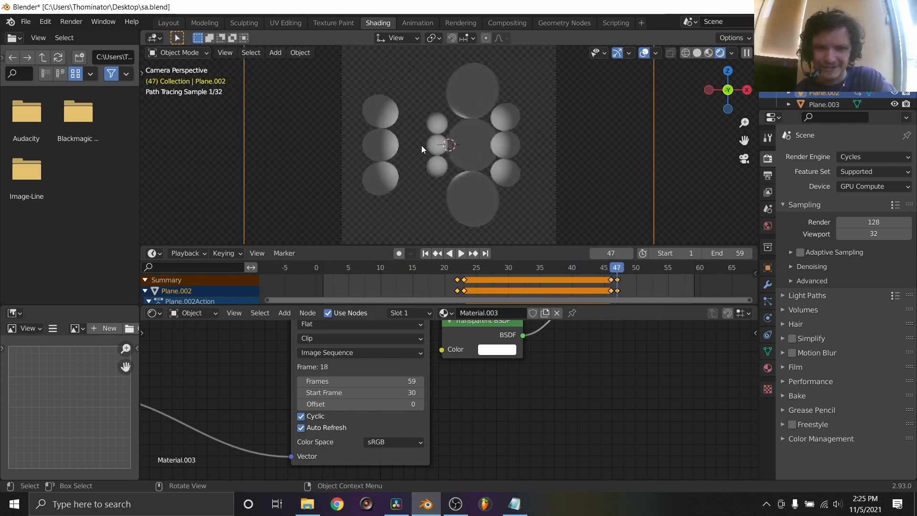
key(Right)
key(Right)
key(Right)
key(Right)
key(Right)
key(Right)
key(Right)
key(Right)
key(Right)
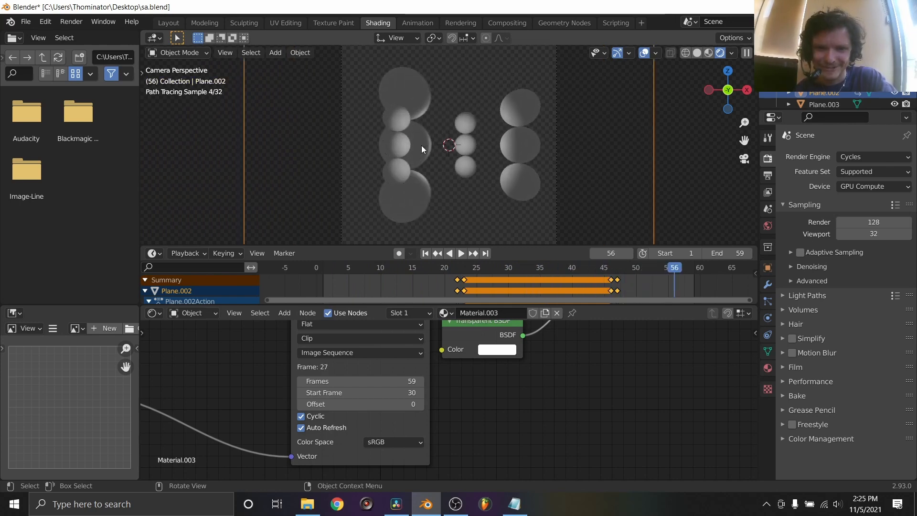
- Play the loop from frame 1 in the camera view and stop on frame 45
key(shift+Left)
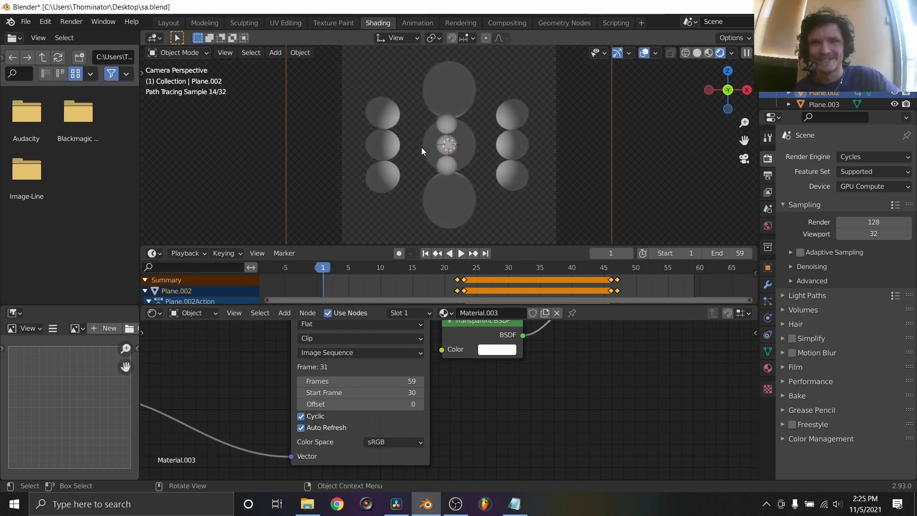
key(space)
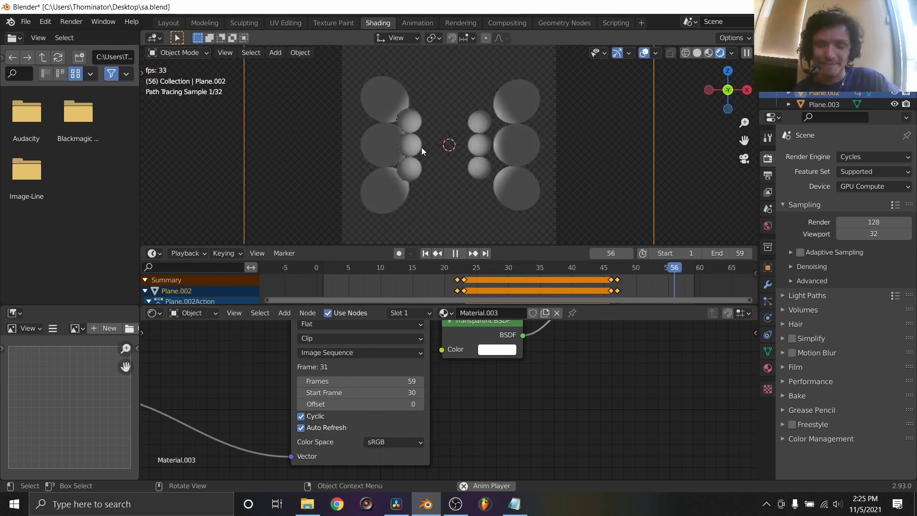
key(KP_0)
key(space)
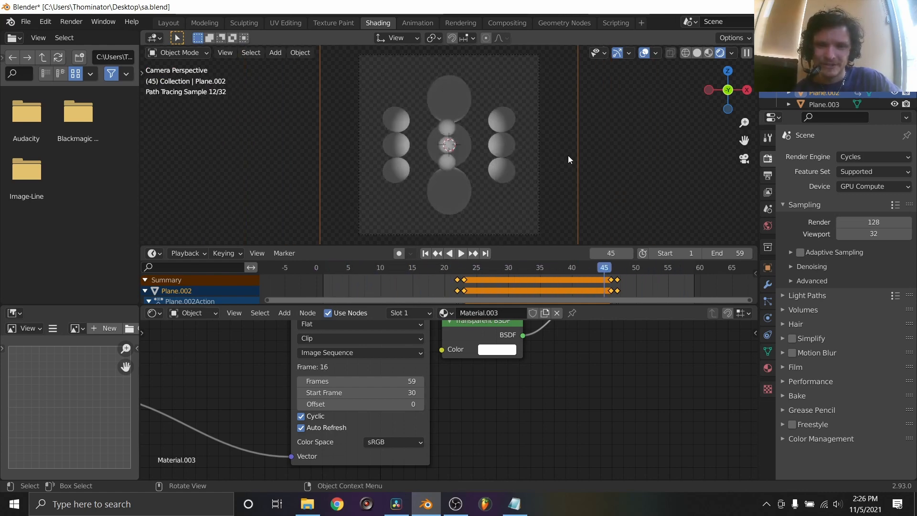
- Turn off the transparent film background and darken the world background color to a value of 0.007
click(798, 371)
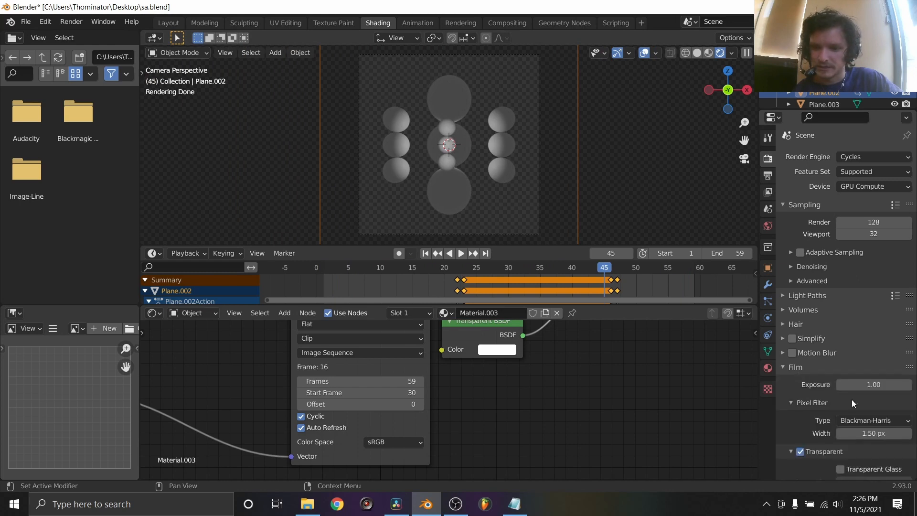
click(800, 451)
click(767, 225)
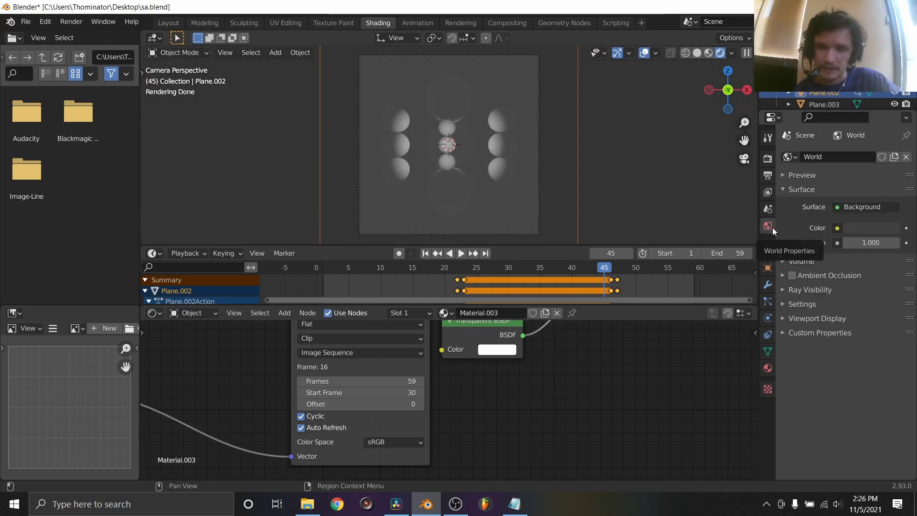
click(873, 227)
click(890, 143)
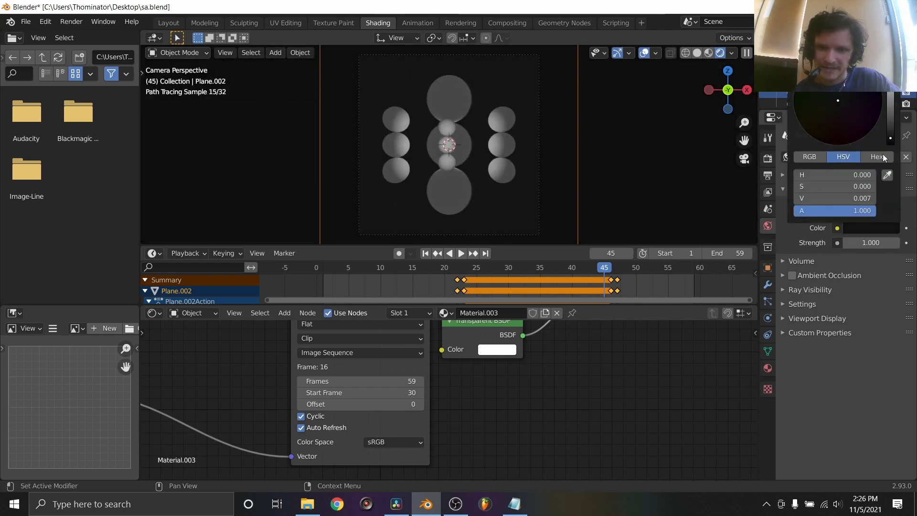
- Set the Color Management gamma to 0.750 and play the animation to preview the look
click(767, 158)
scroll(823, 419, down, 6)
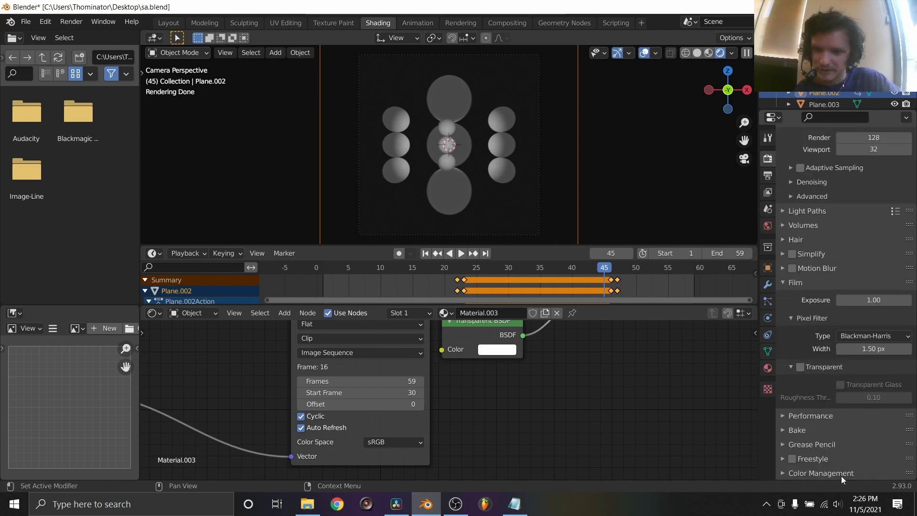
scroll(841, 466, down, 1)
drag(873, 437, 845, 437)
key(space)
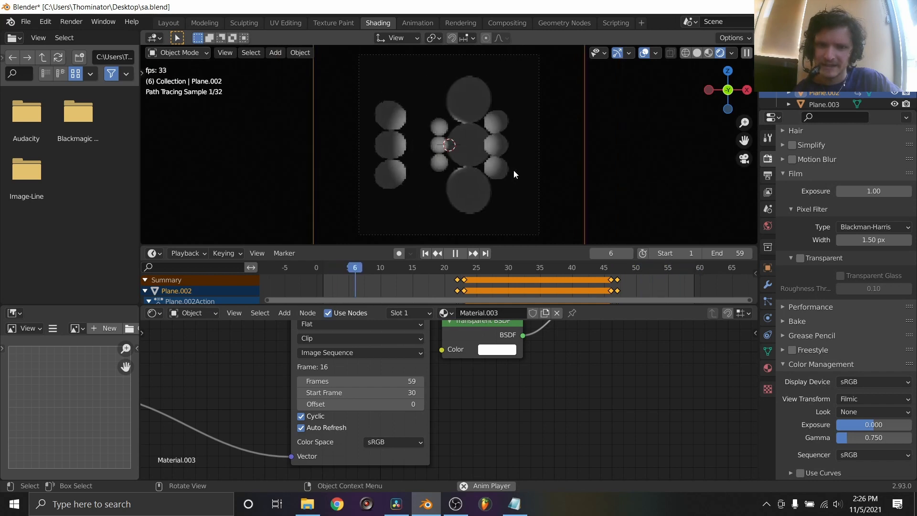